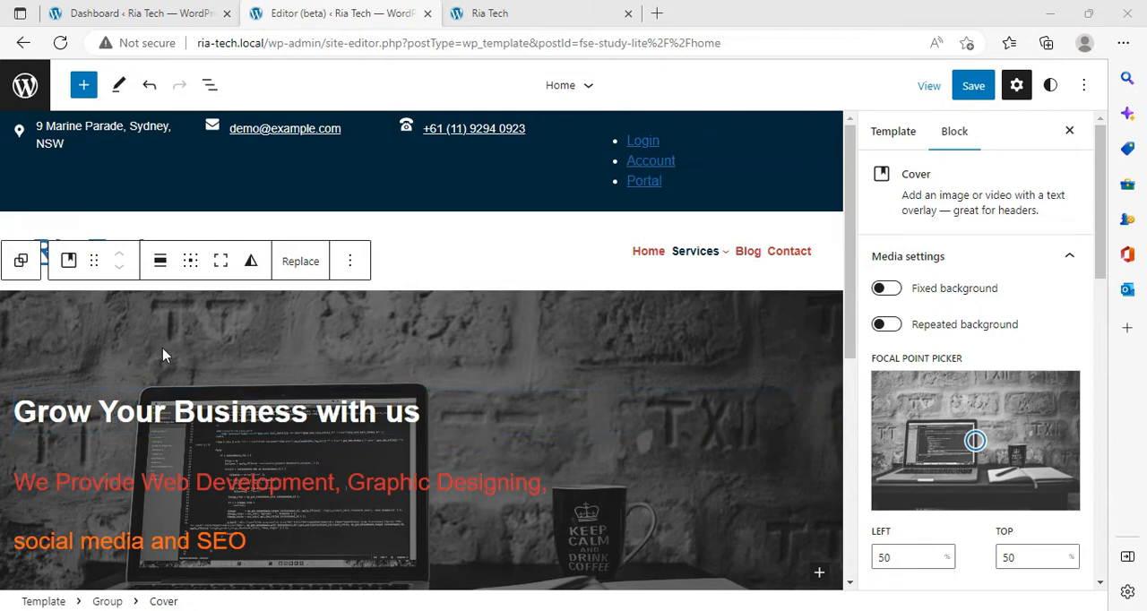
left_click(148, 400)
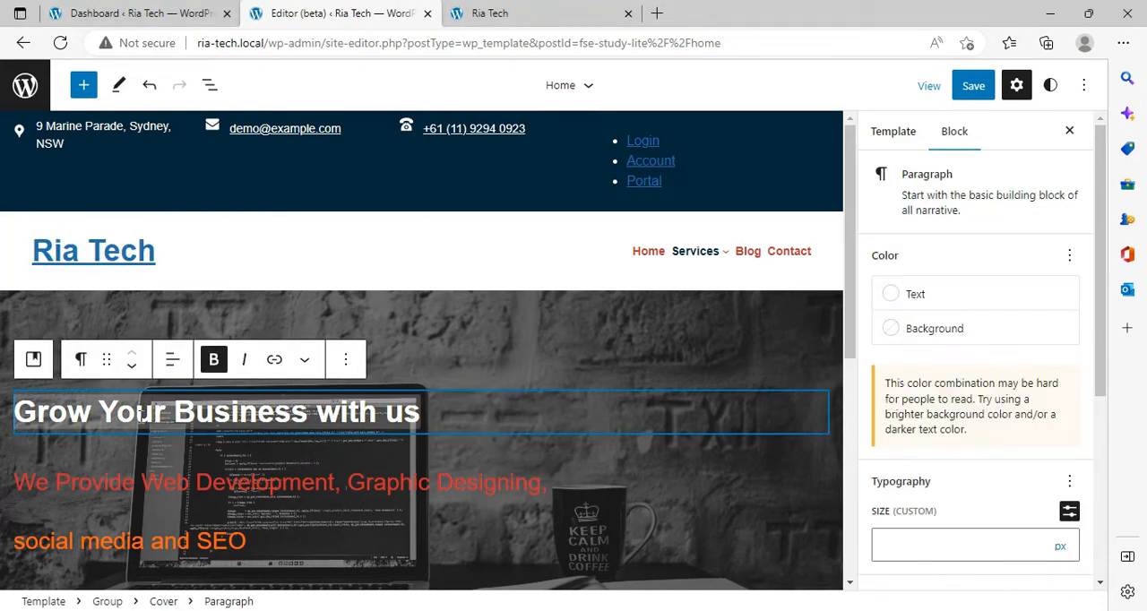
left_click(161, 492)
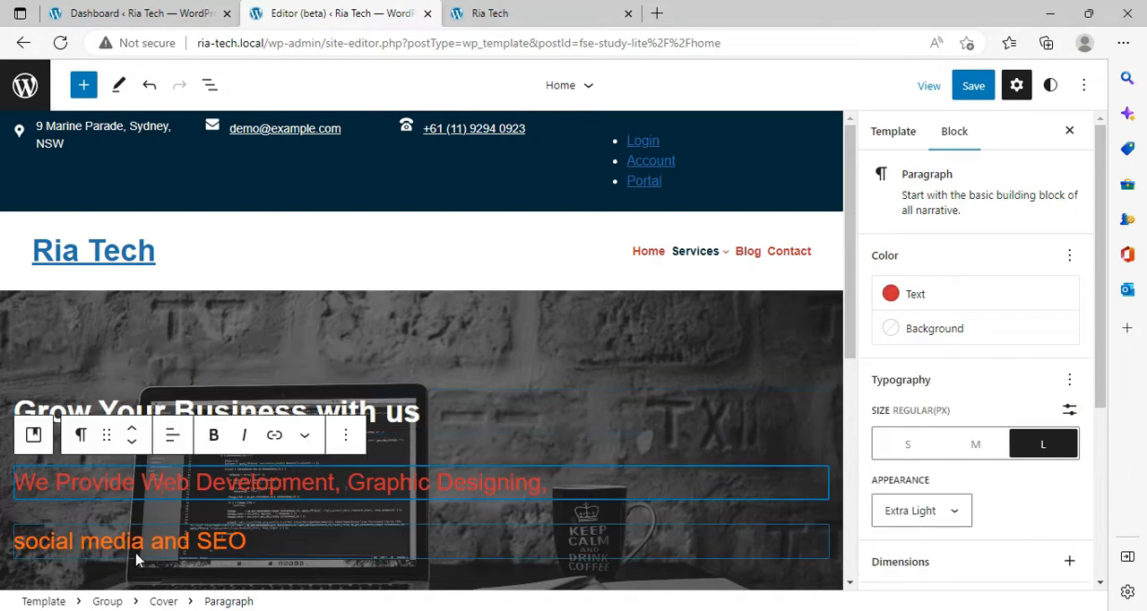
left_click(137, 555)
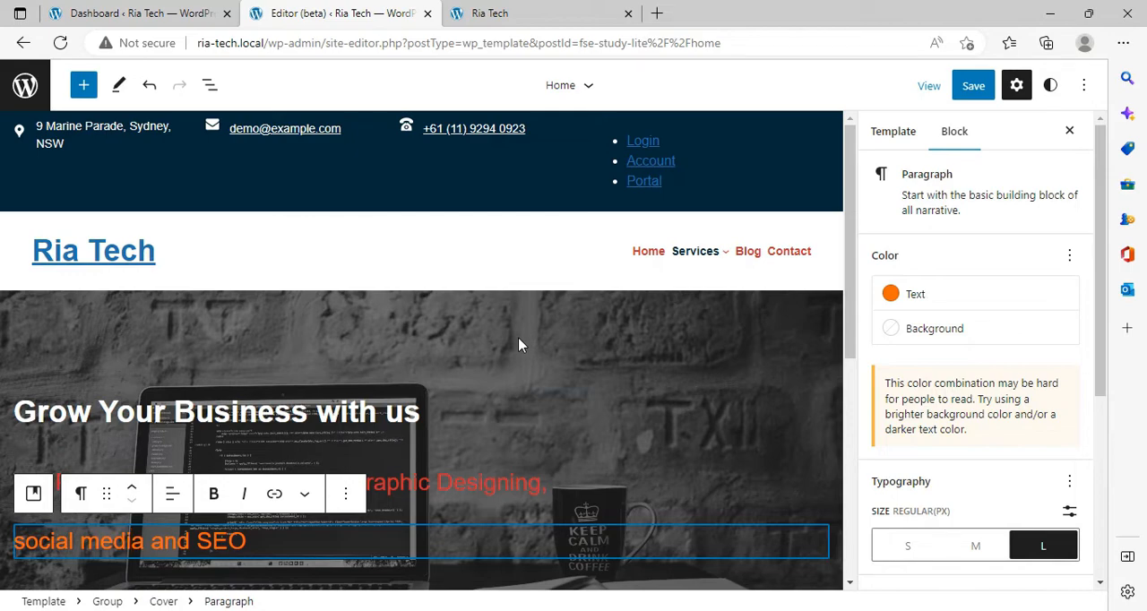
scroll(520, 344, "down", 4)
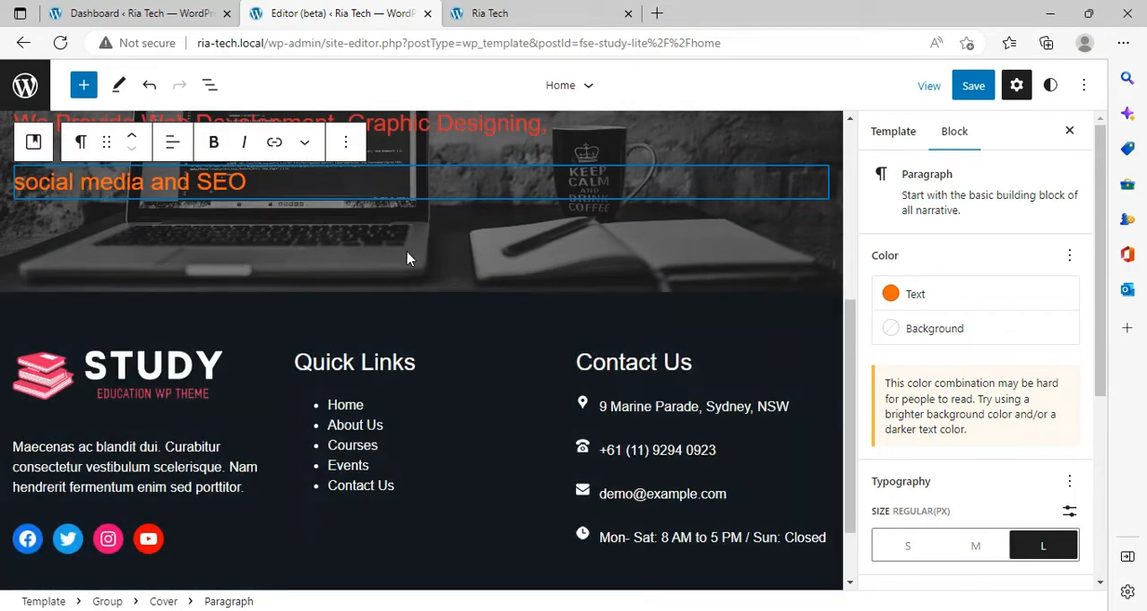
scroll(407, 259, "up", 3)
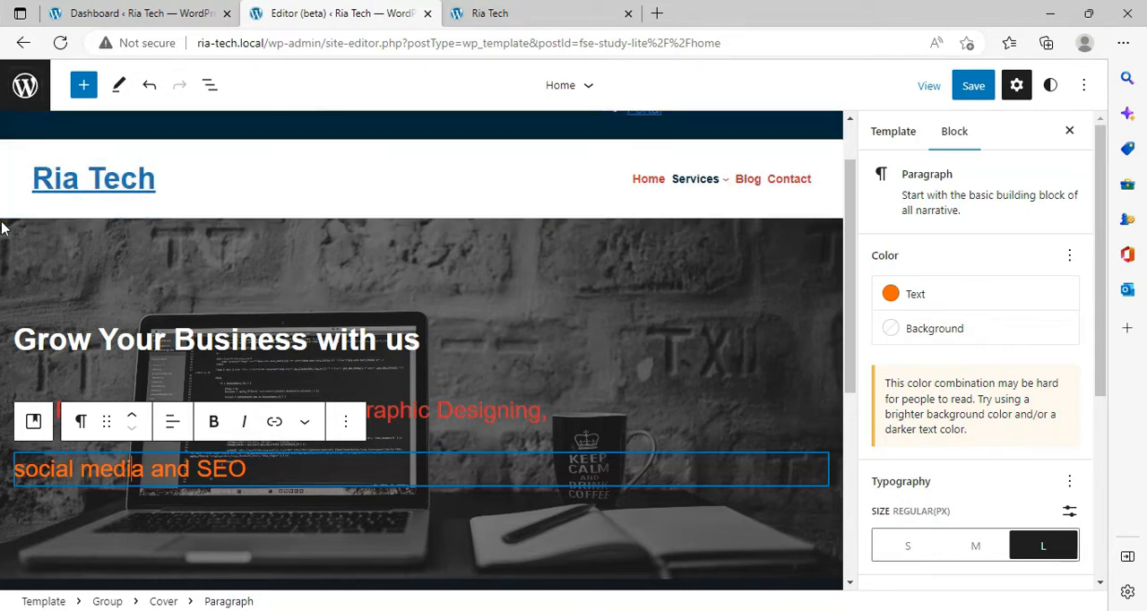
Step: Add a Columns block with the 50 / 50 variation inside the group that holds the cover, below the cover
left_click(13, 276)
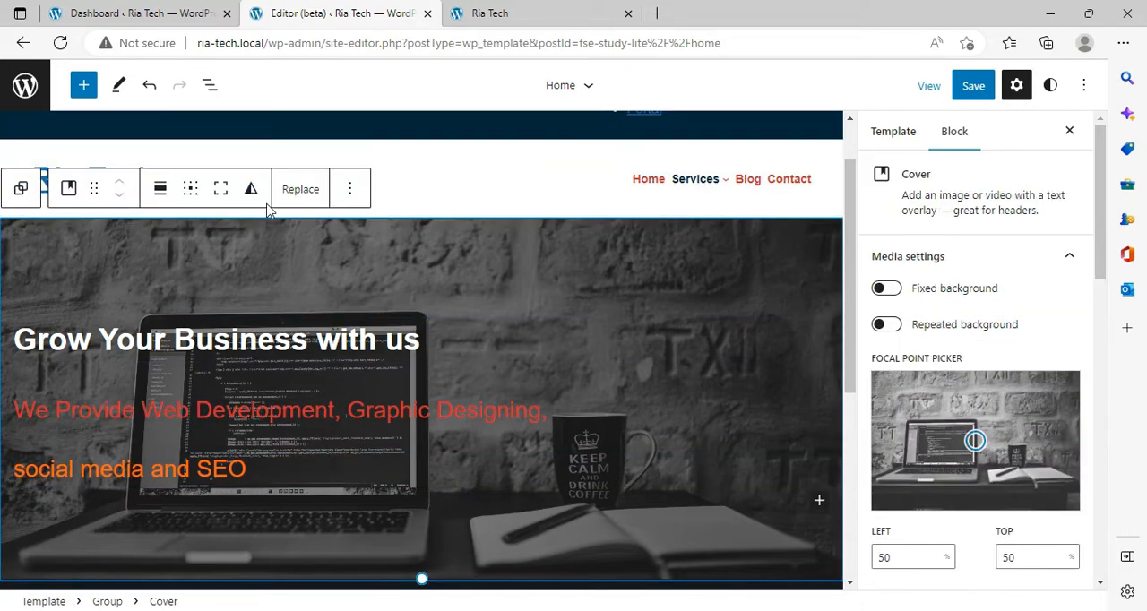
left_click(18, 199)
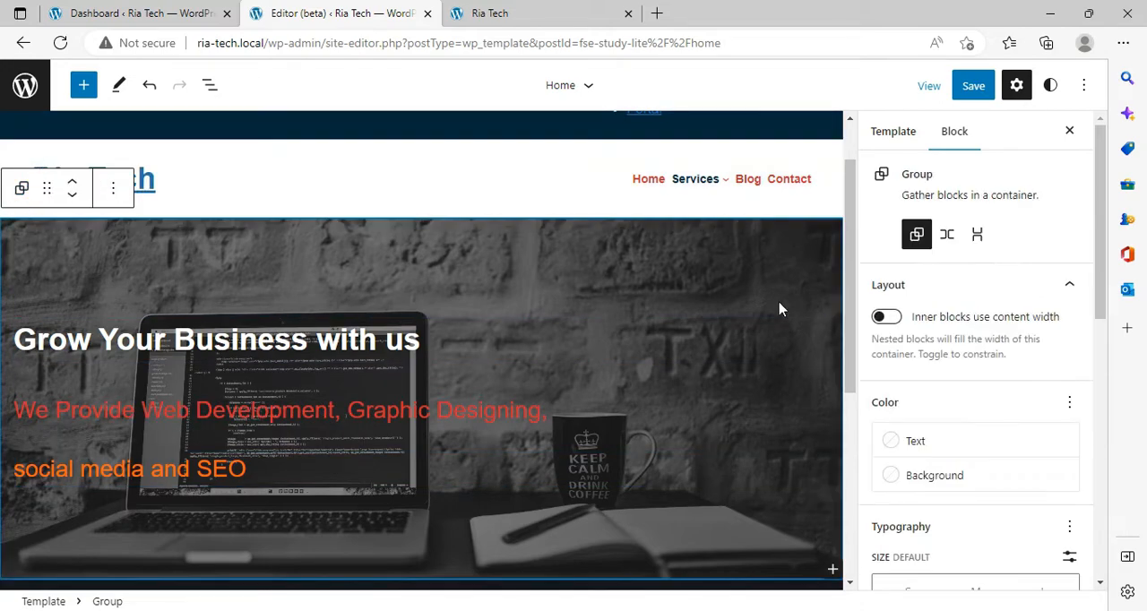
scroll(750, 287, "down", 4)
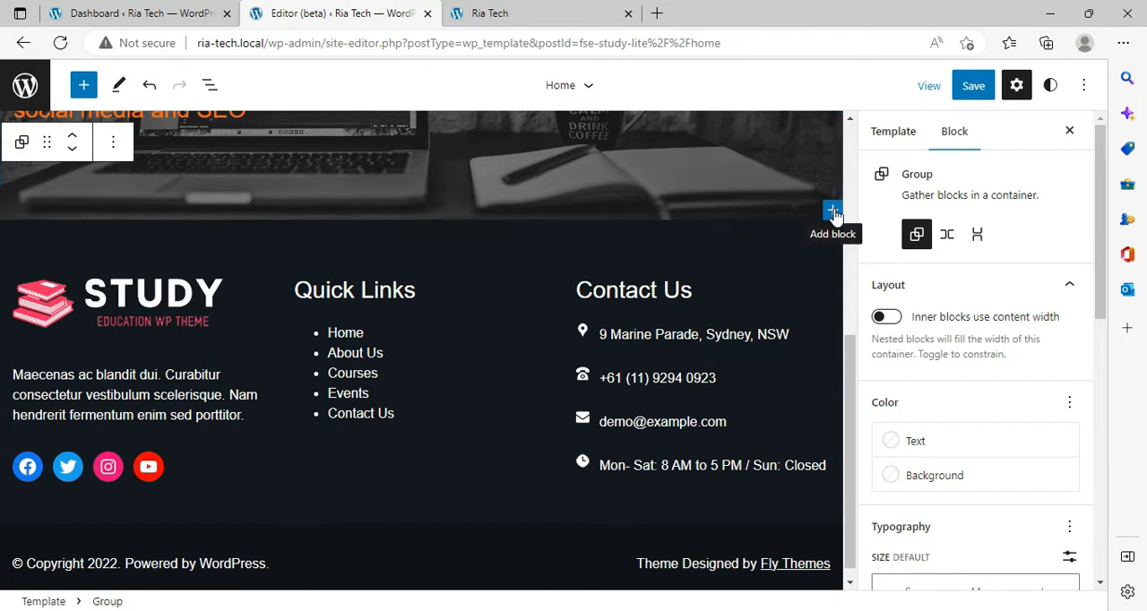
left_click(832, 211)
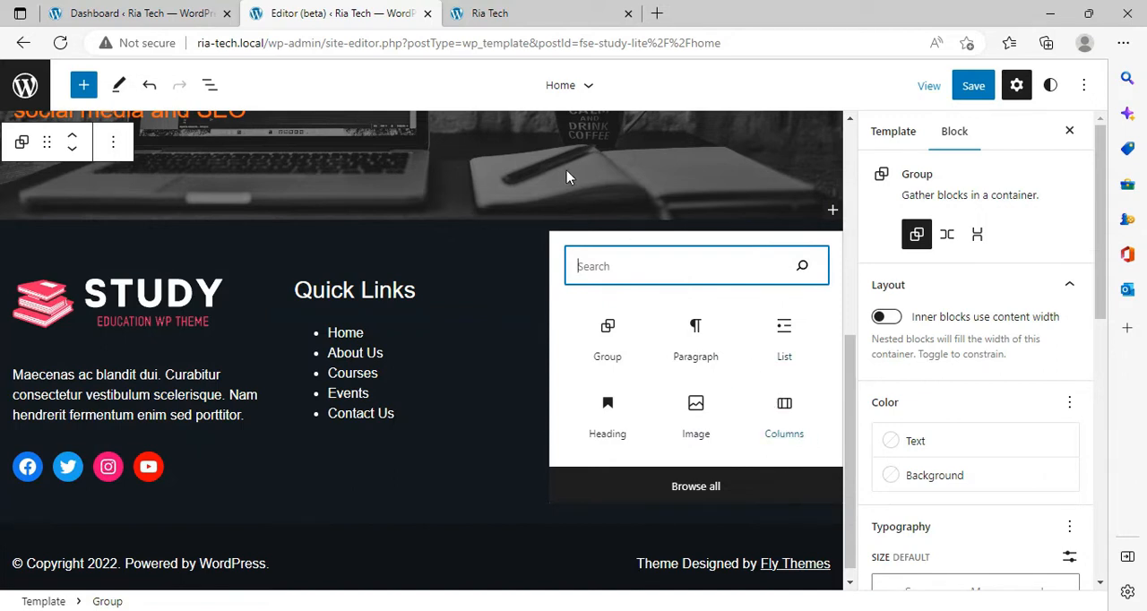
type("col")
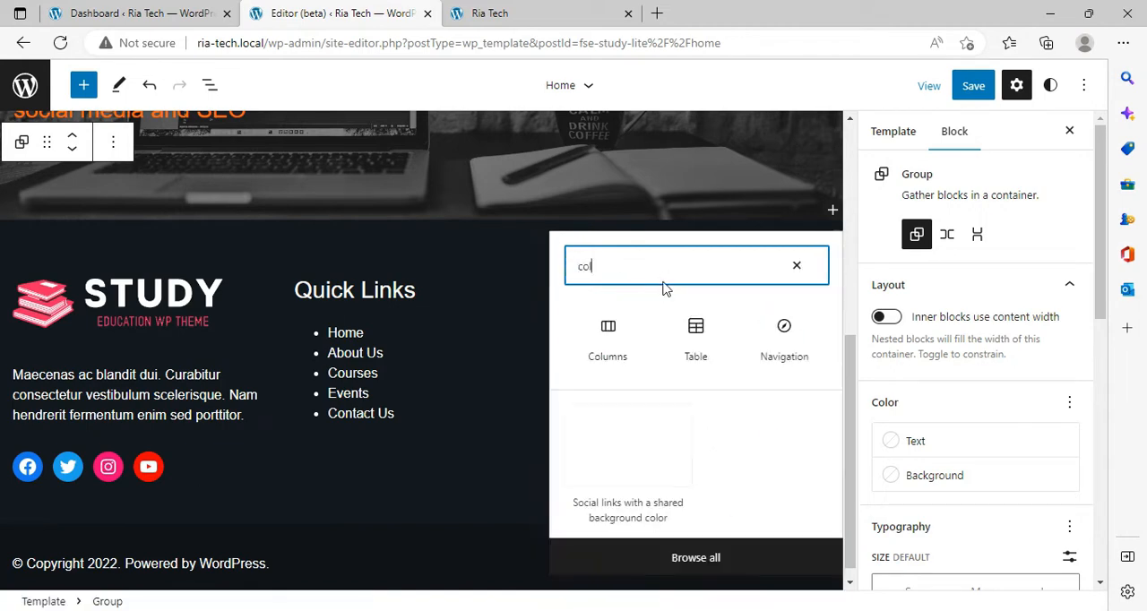
left_click(600, 367)
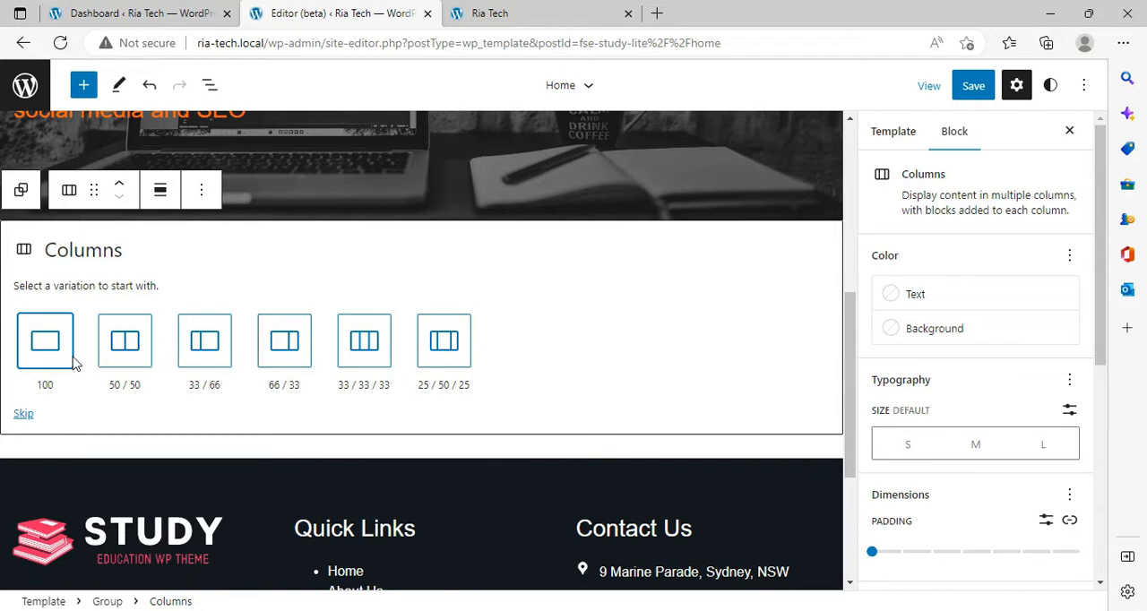
left_click(139, 362)
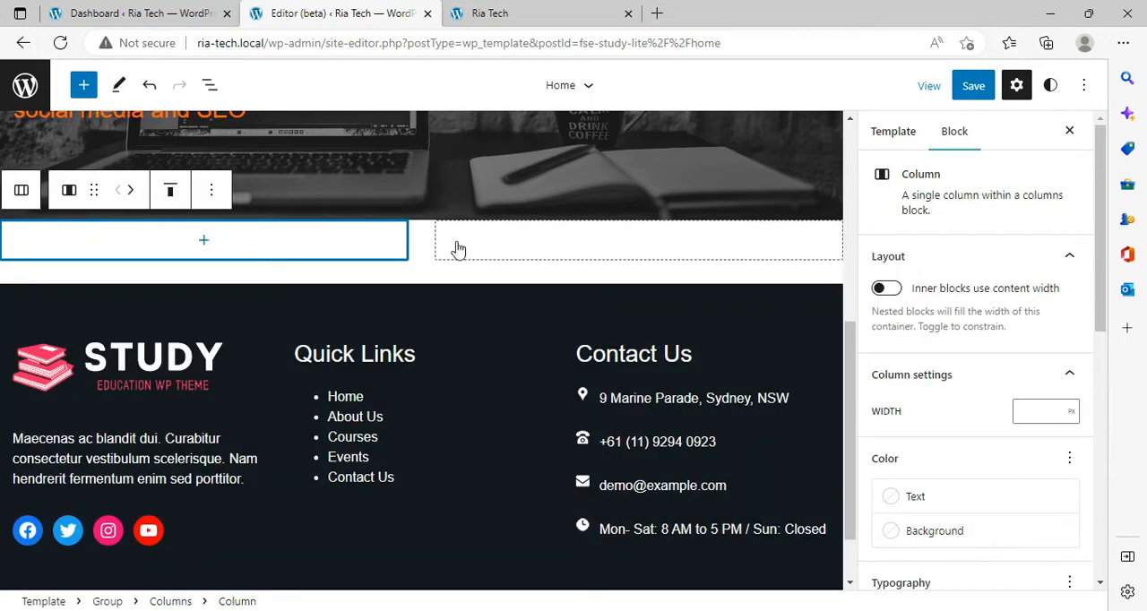
Step: Insert an Image block in the first column and open the file chooser for uploading a picture
left_click(205, 244)
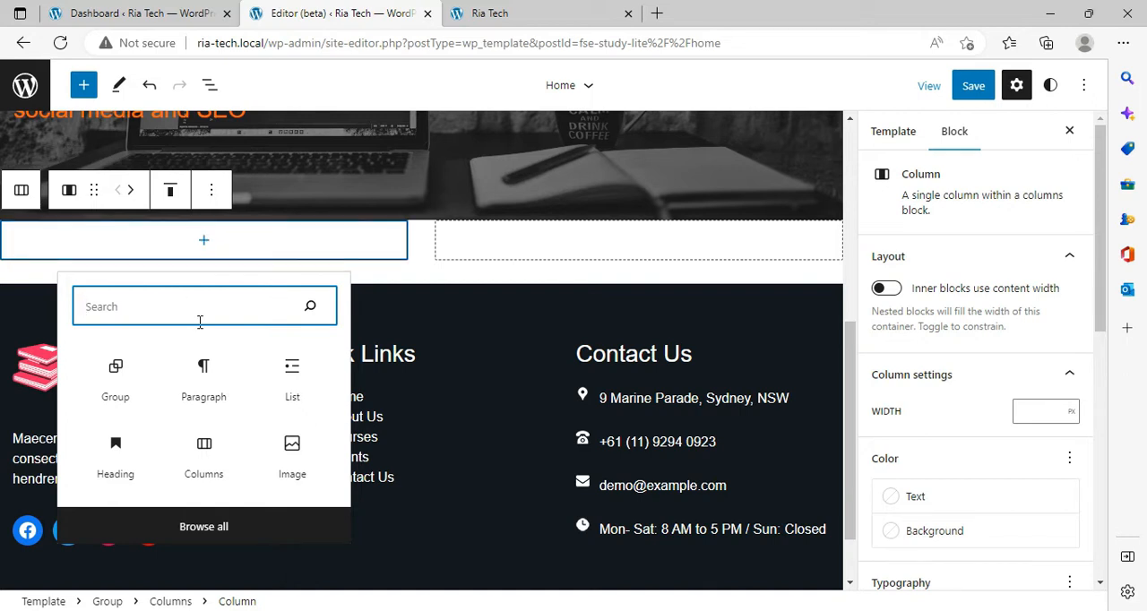
type("p")
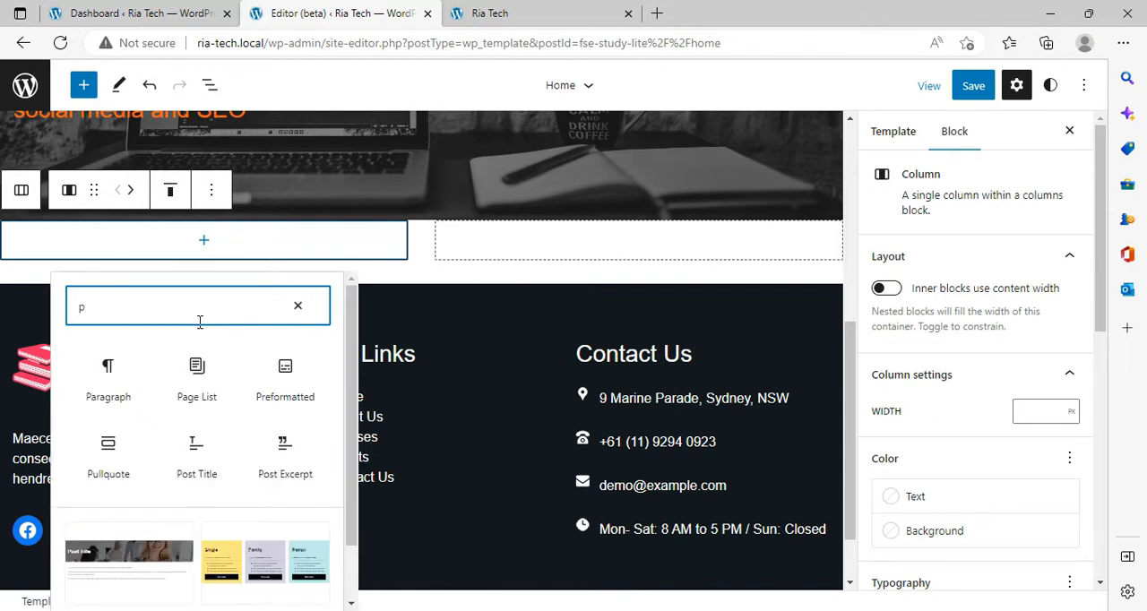
key("BackSpace")
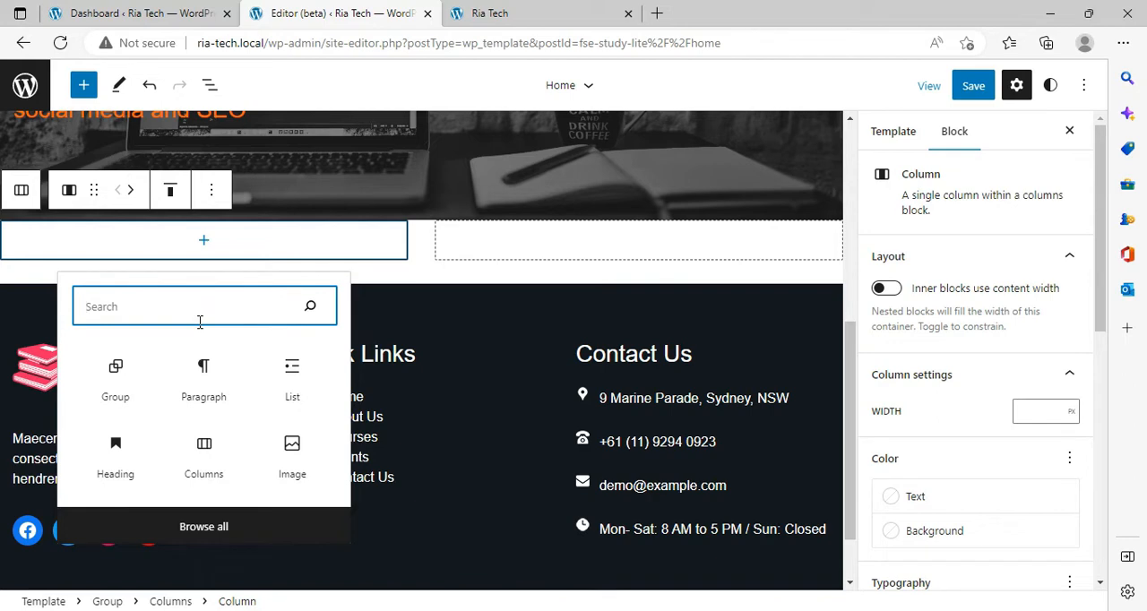
left_click(291, 447)
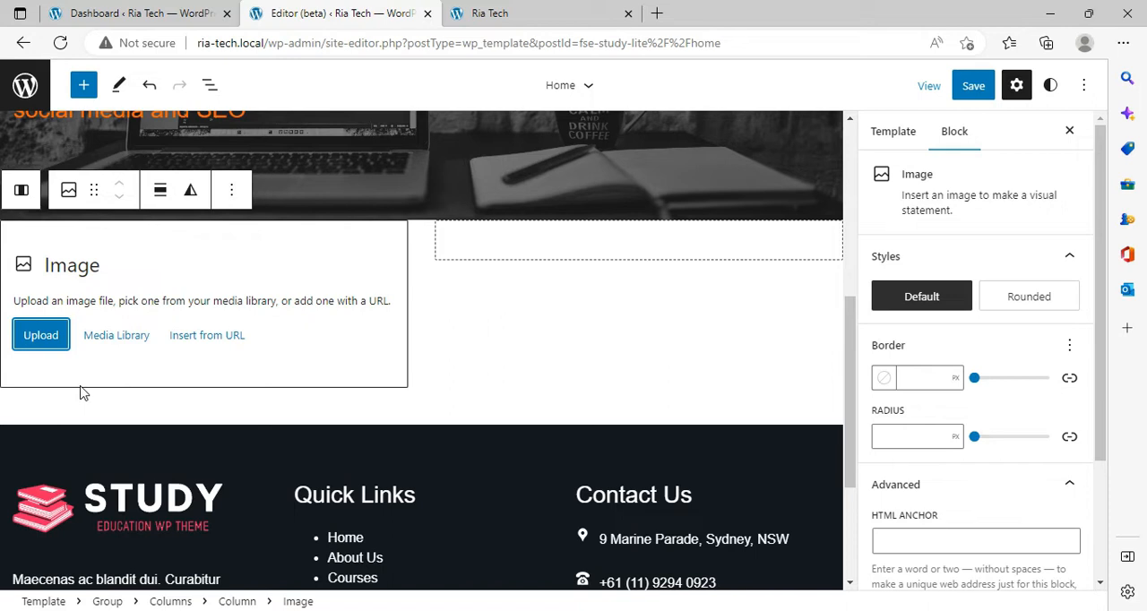
left_click(59, 337)
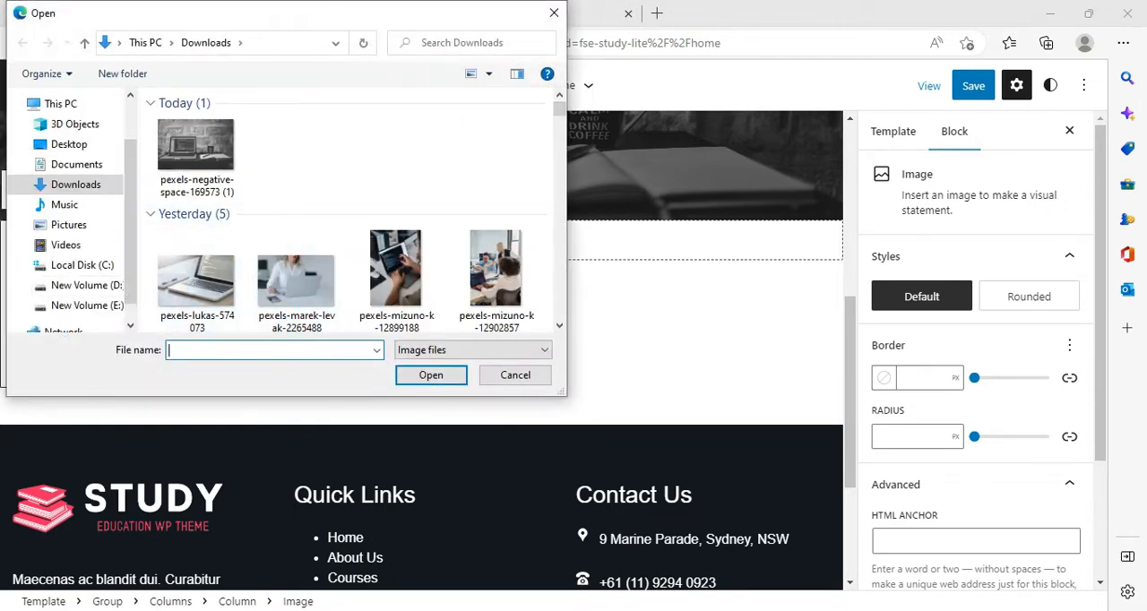
Step: Switch to the Pexels page in Chrome and look through the "It" photos for a suitable column image
left_click(444, 553)
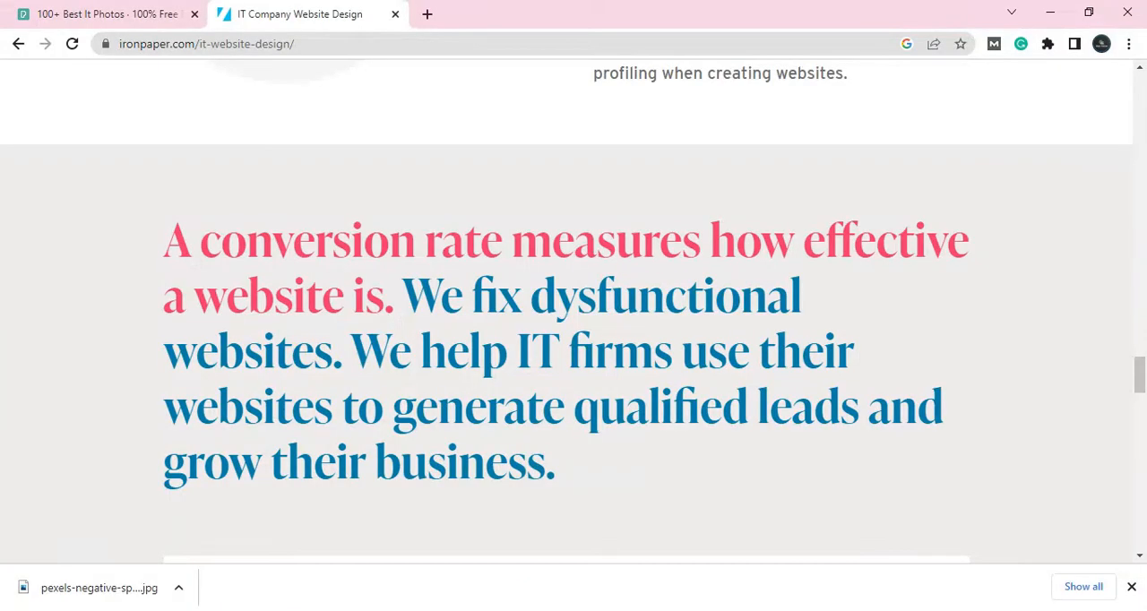
left_click(69, 23)
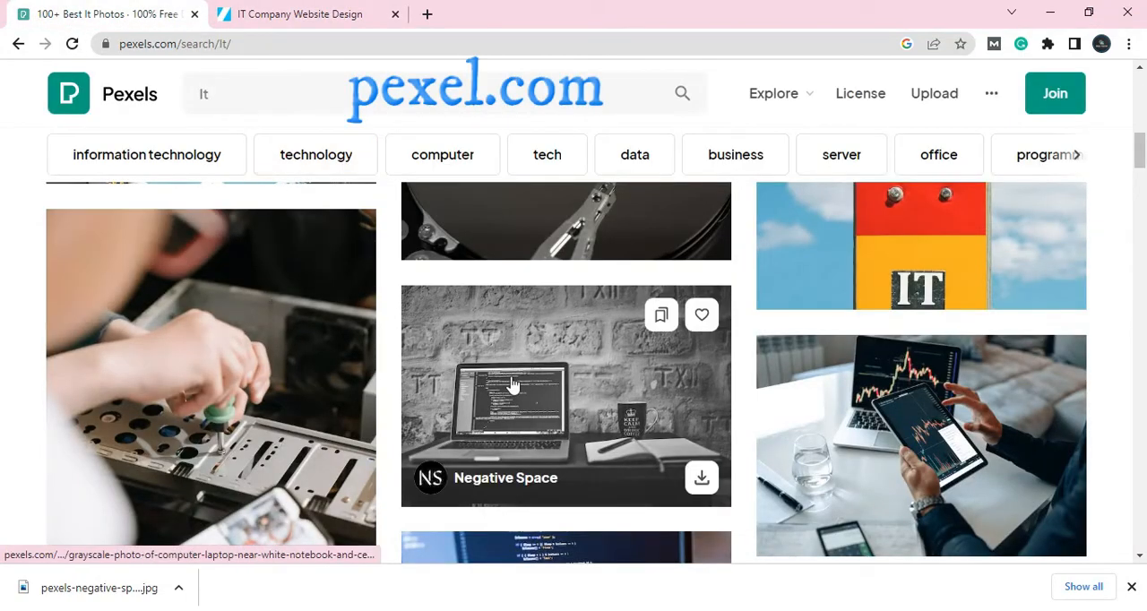
scroll(513, 383, "down", 5)
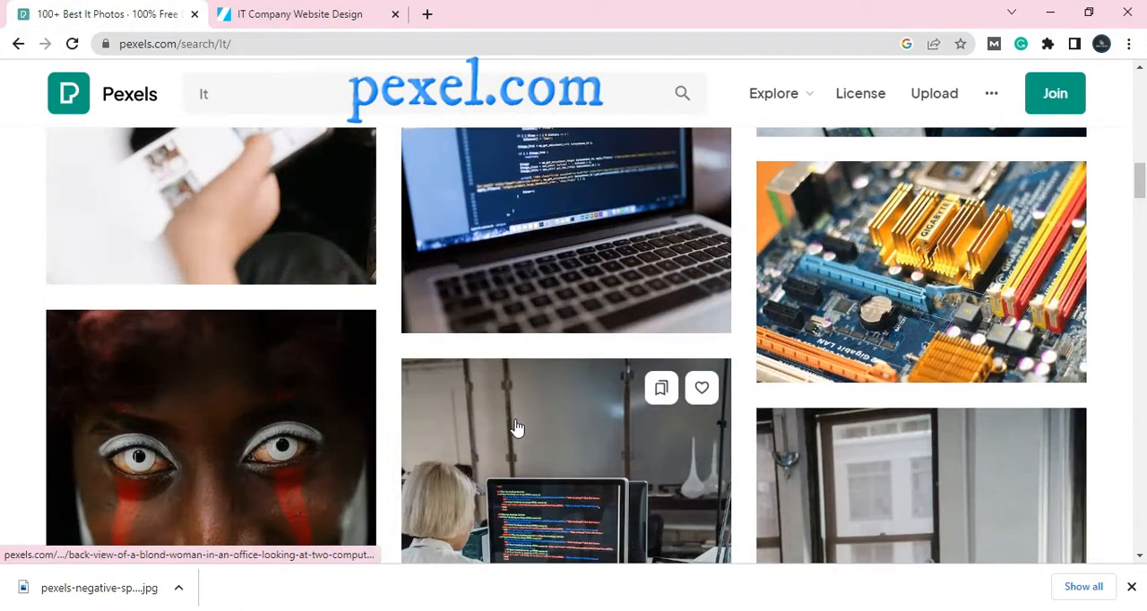
scroll(516, 428, "down", 2)
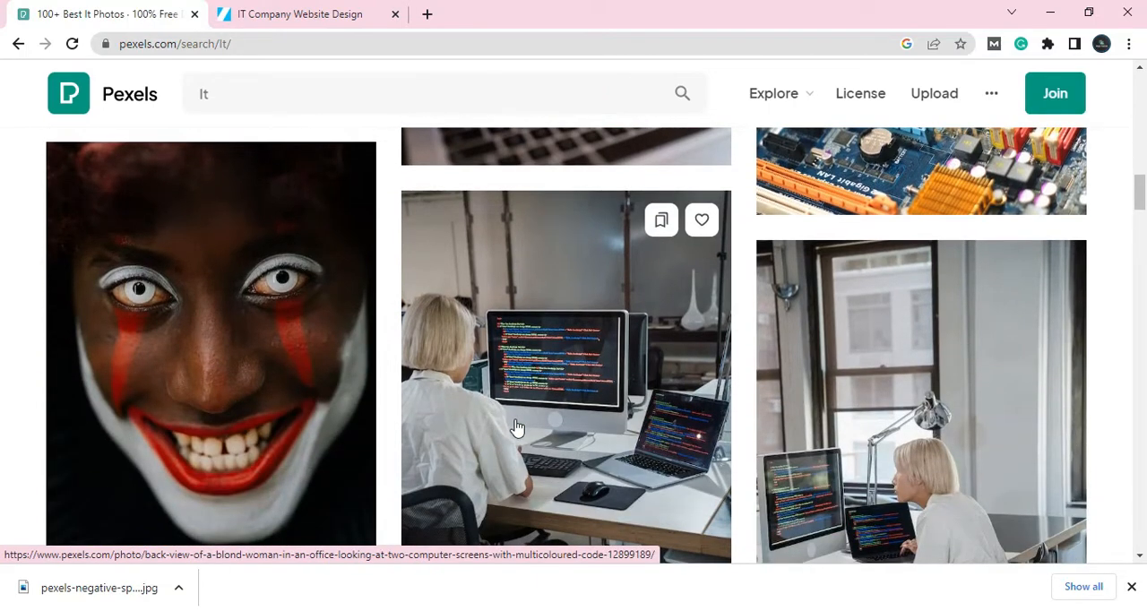
scroll(516, 427, "down", 4)
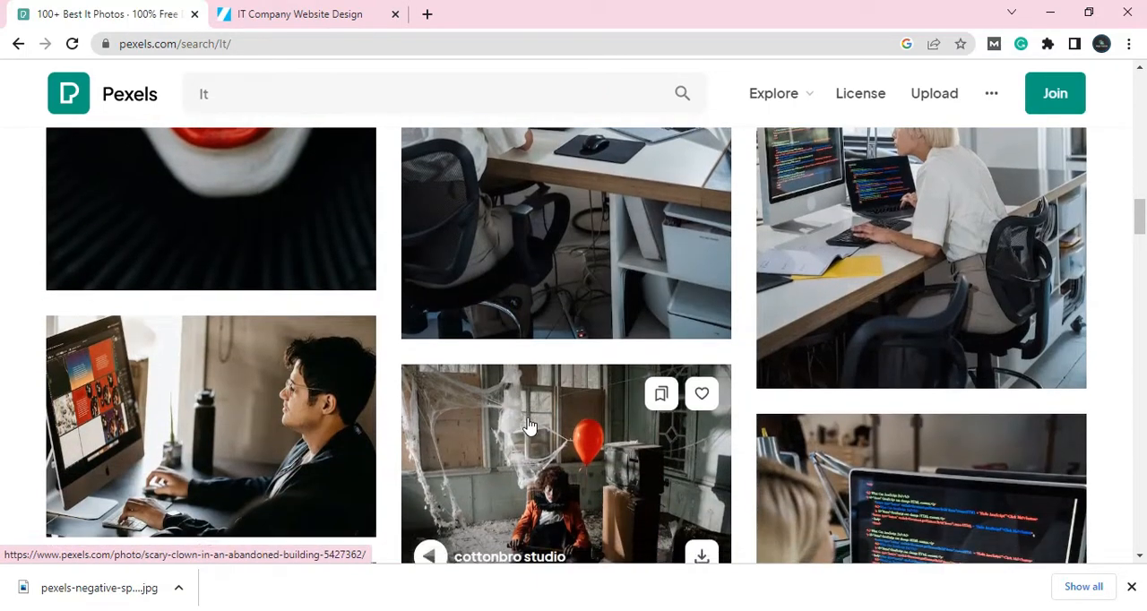
scroll(528, 426, "down", 4)
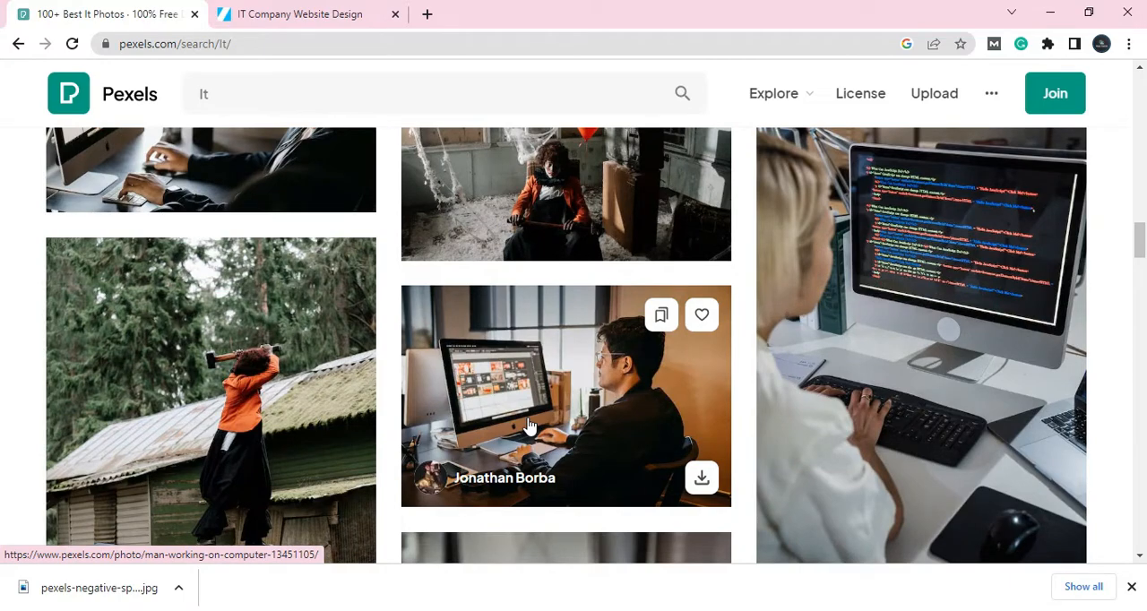
scroll(529, 428, "down", 5)
scroll(529, 427, "up", 5)
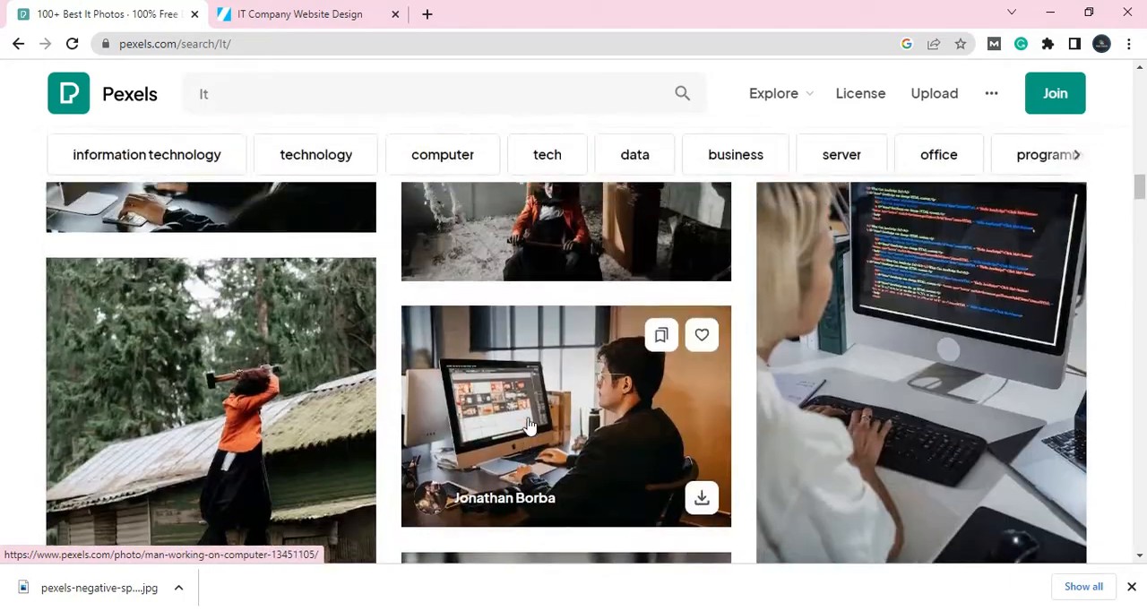
scroll(528, 427, "down", 1)
scroll(528, 428, "down", 5)
scroll(529, 427, "down", 5)
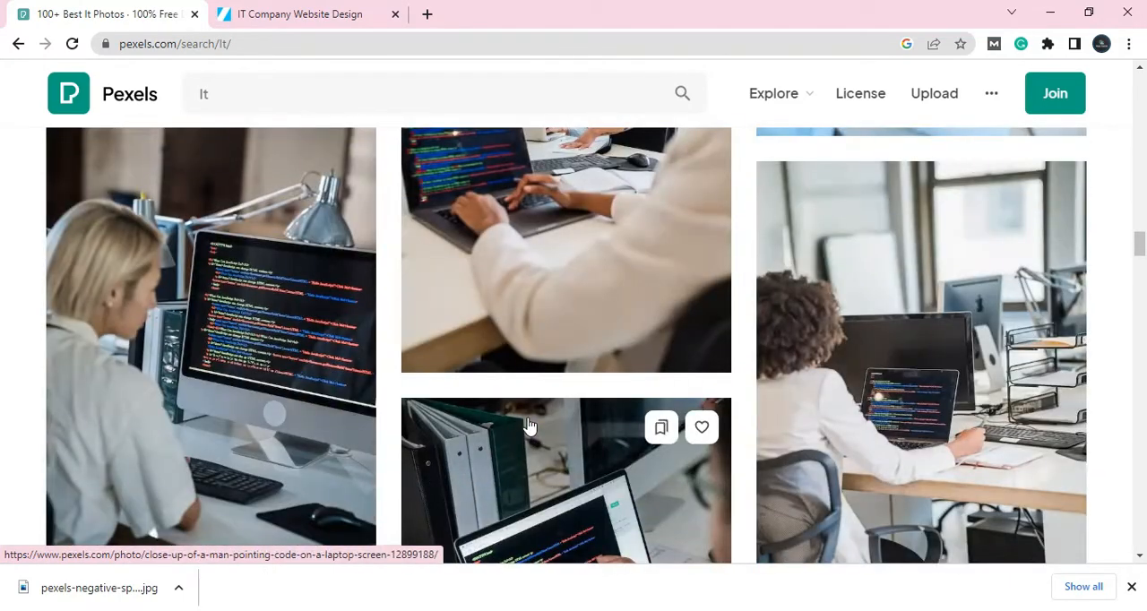
scroll(528, 426, "down", 7)
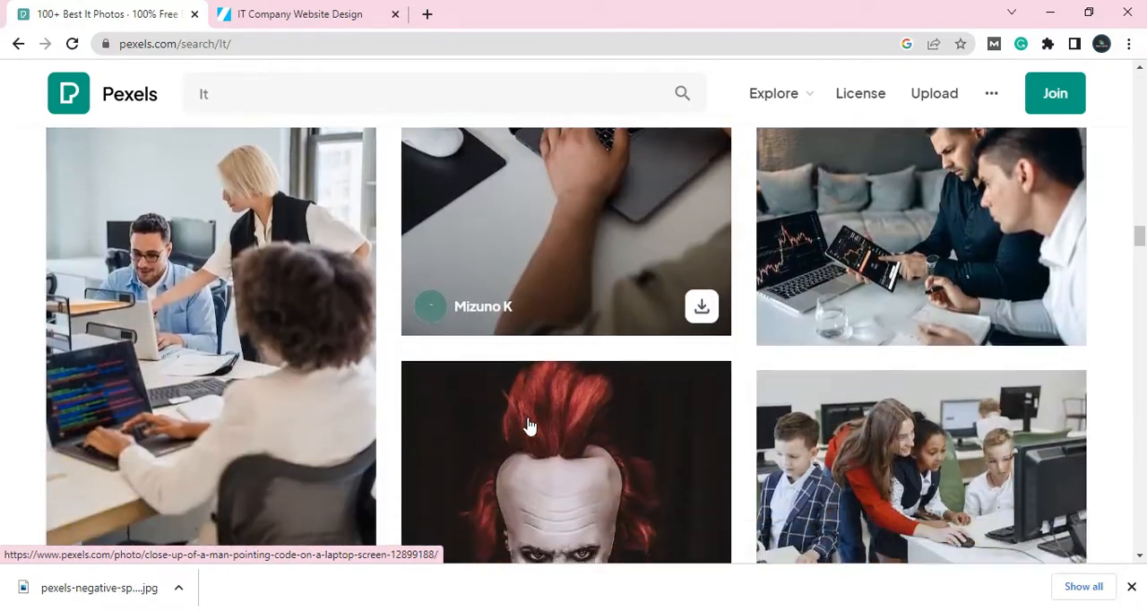
scroll(528, 428, "up", 15)
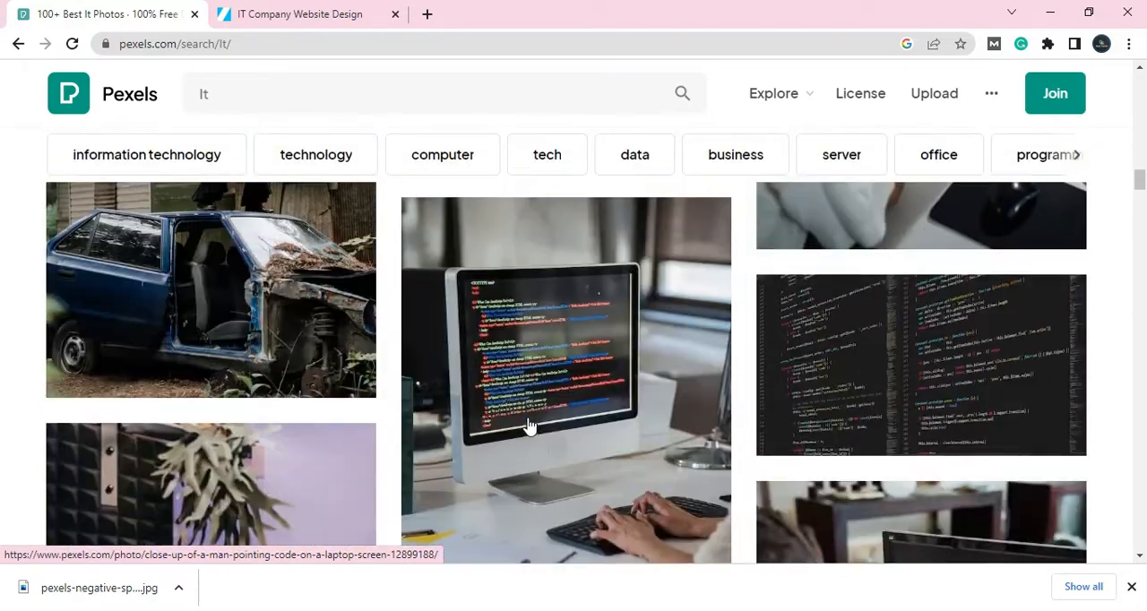
scroll(528, 428, "up", 10)
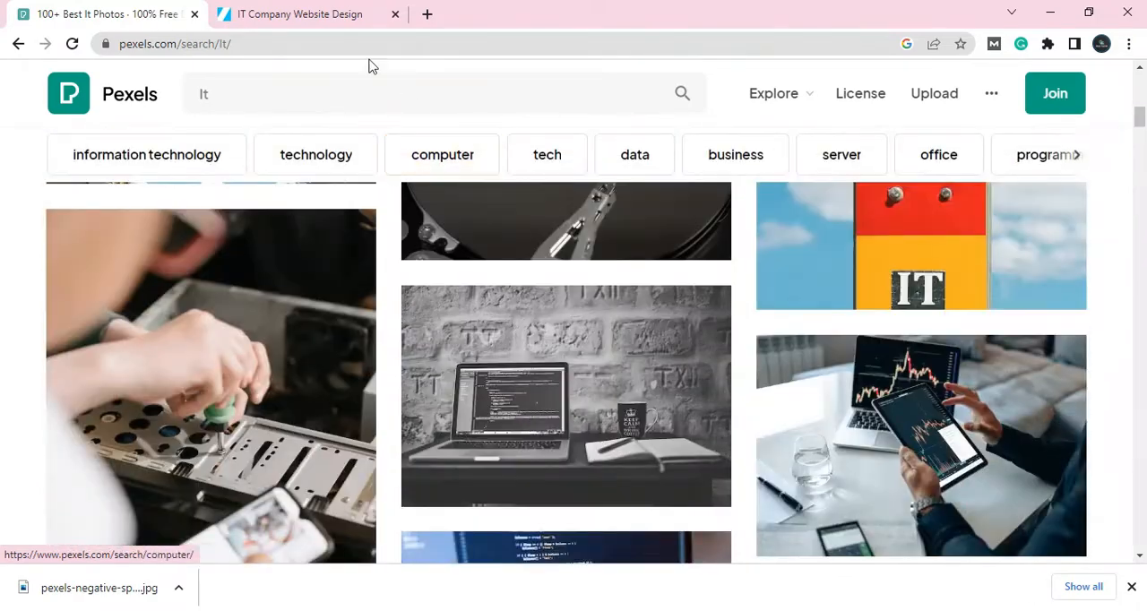
Step: Search Pexels for "wordpress website" photos
left_click(371, 87)
key("BackSpace")
key("BackSpace")
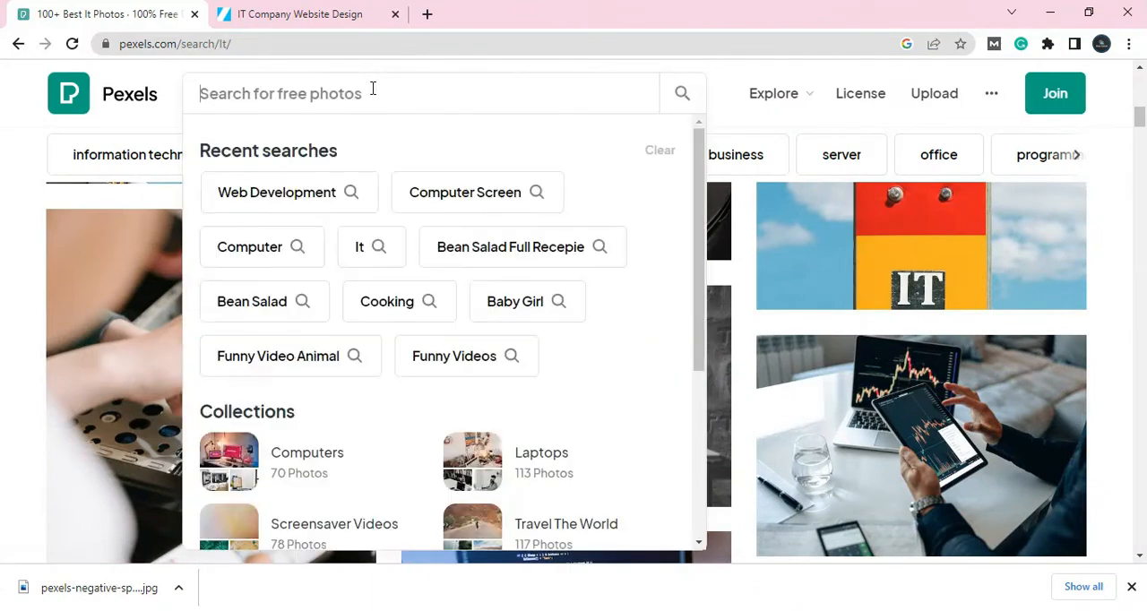
type("wordpress")
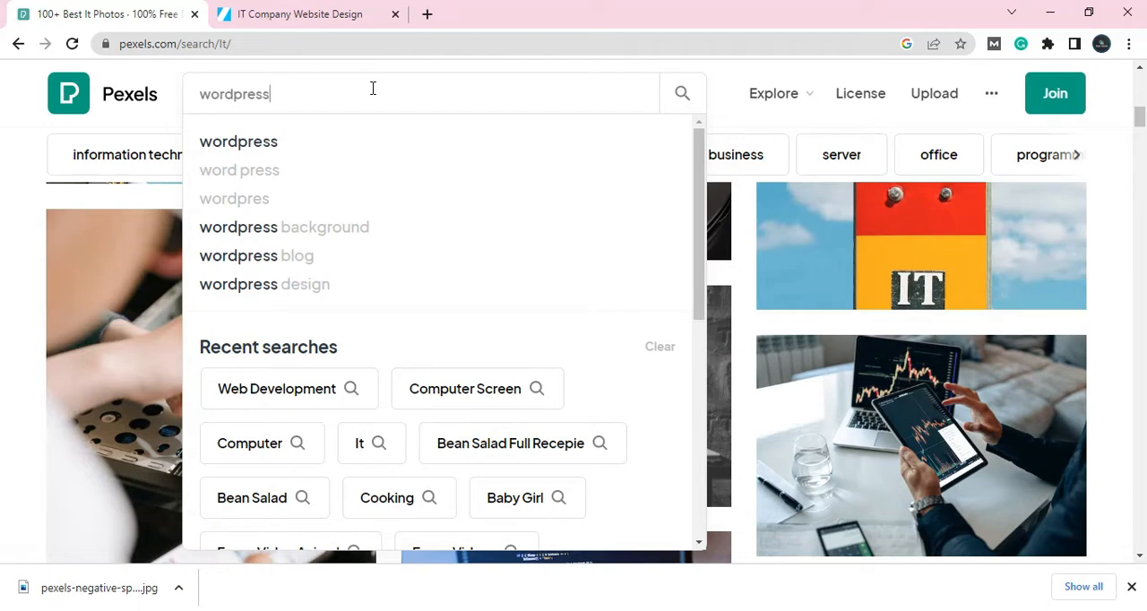
type(" webs")
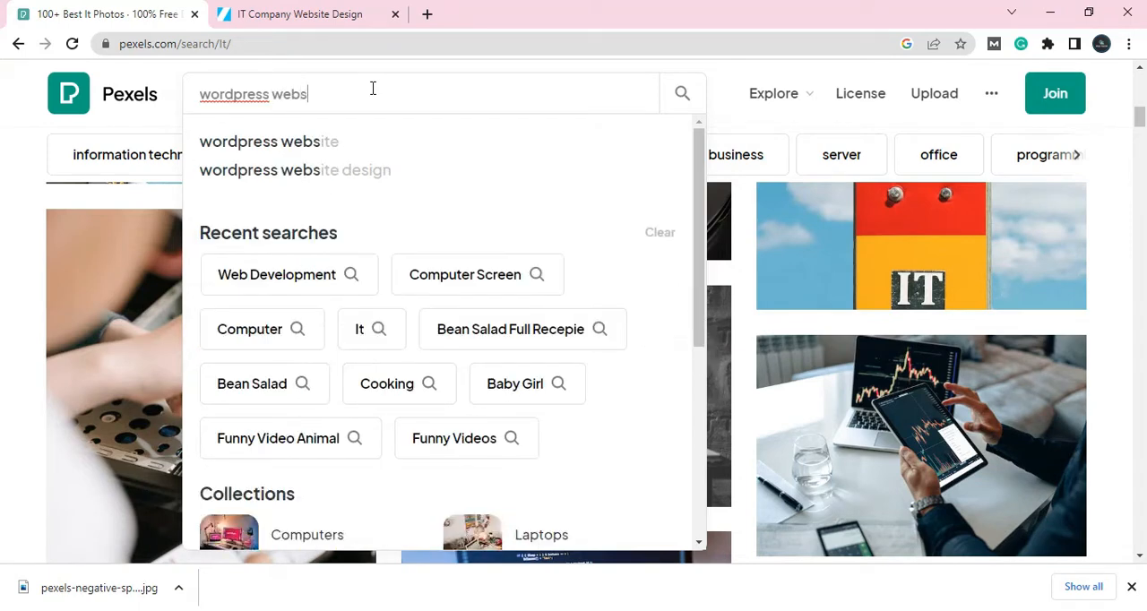
left_click(310, 145)
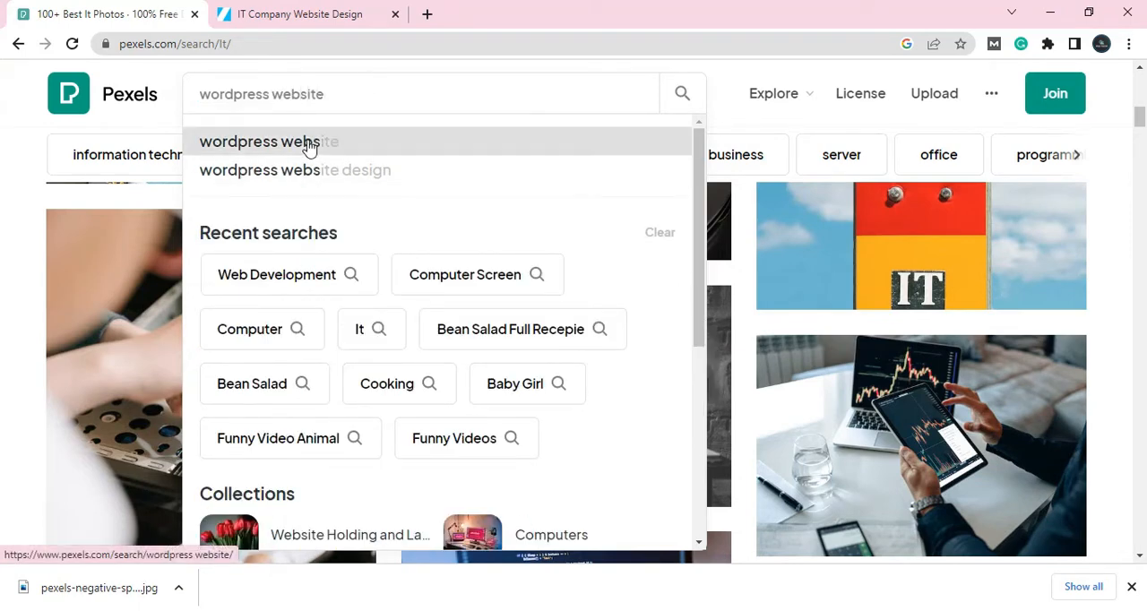
Step: Download the Pixabay photo of a laptop on a wooden desk with a notebook, phone and coffee cup
scroll(496, 278, "down", 3)
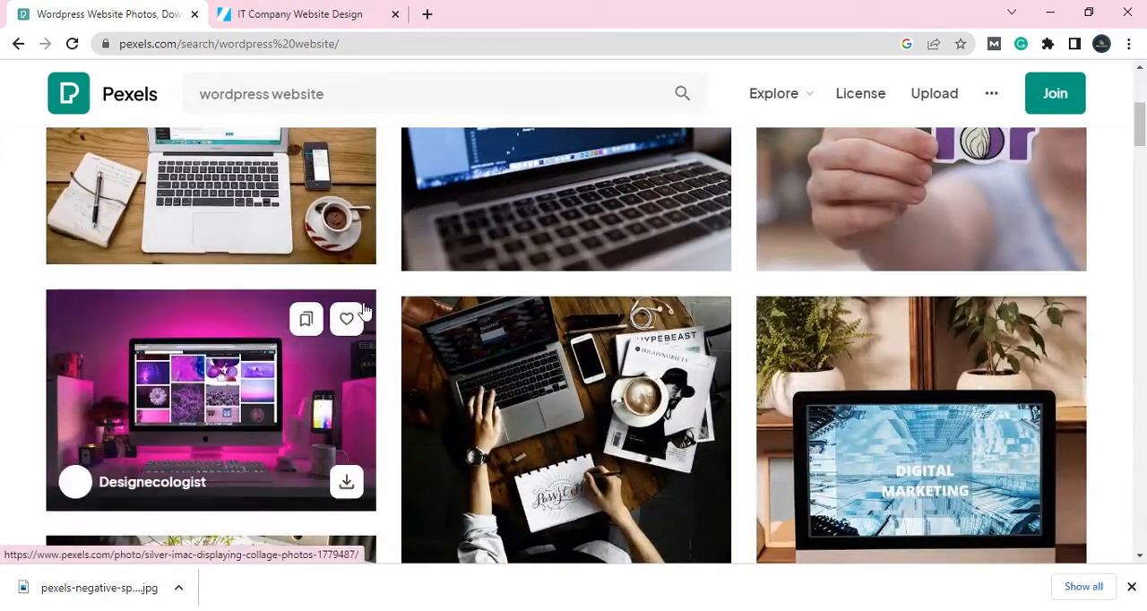
scroll(674, 374, "up", 6)
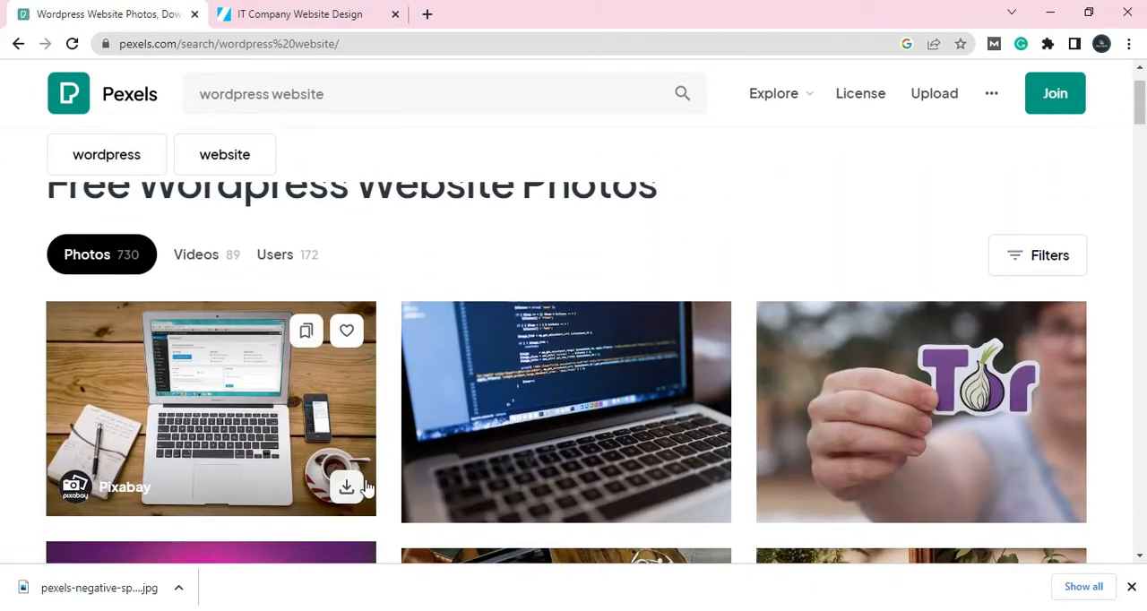
left_click(346, 489)
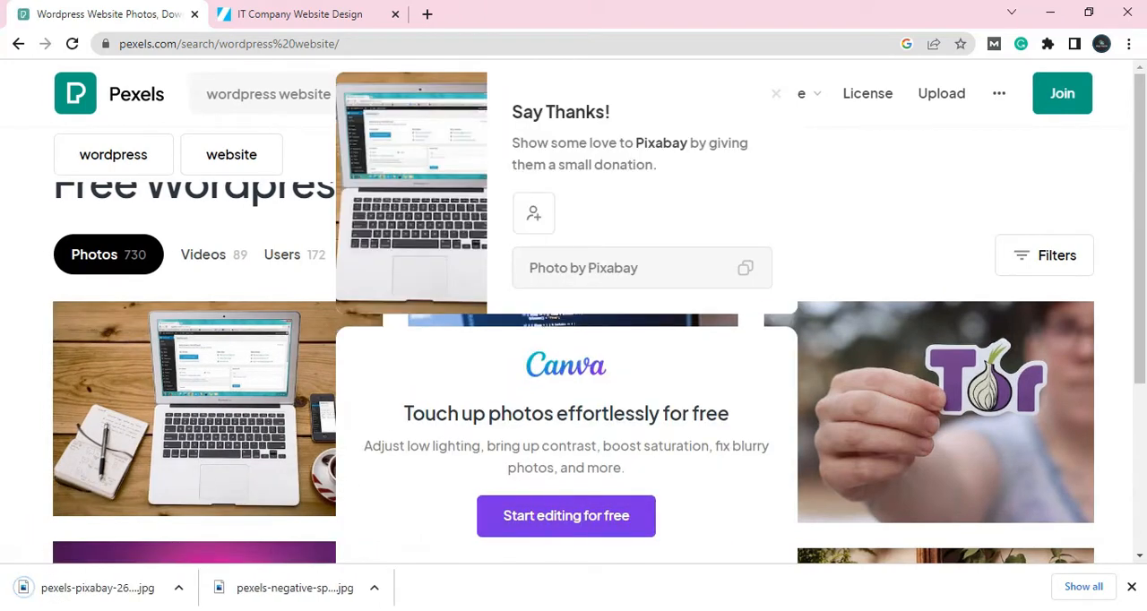
Step: Return to the site editor in Edge and upload pexels-pixabay-265667 (1) from Downloads into the first column's Image block
left_click(146, 610)
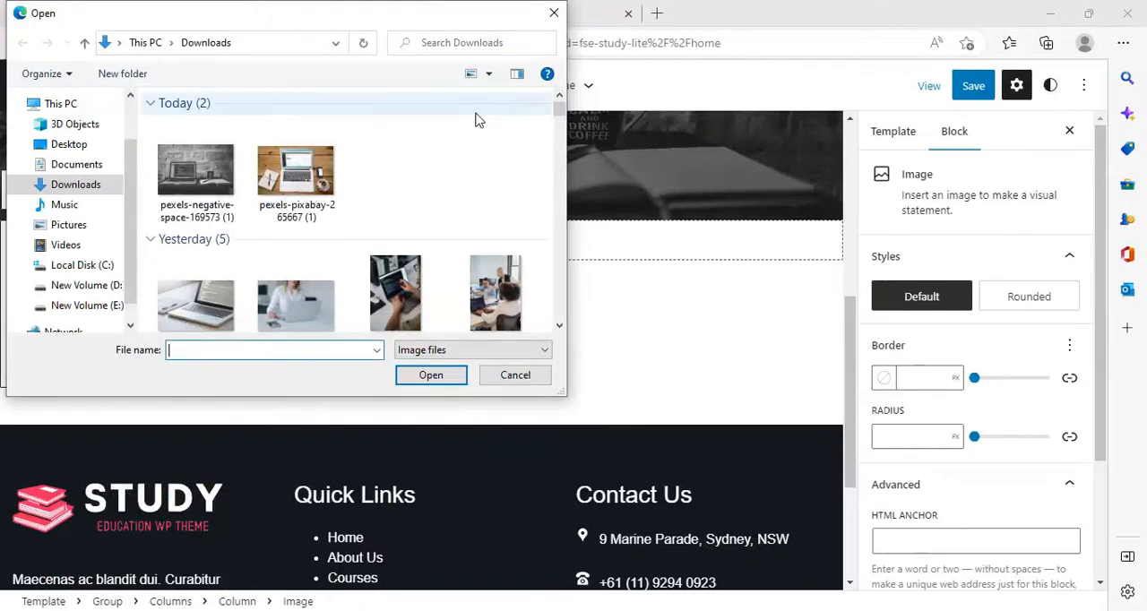
left_click(553, 13)
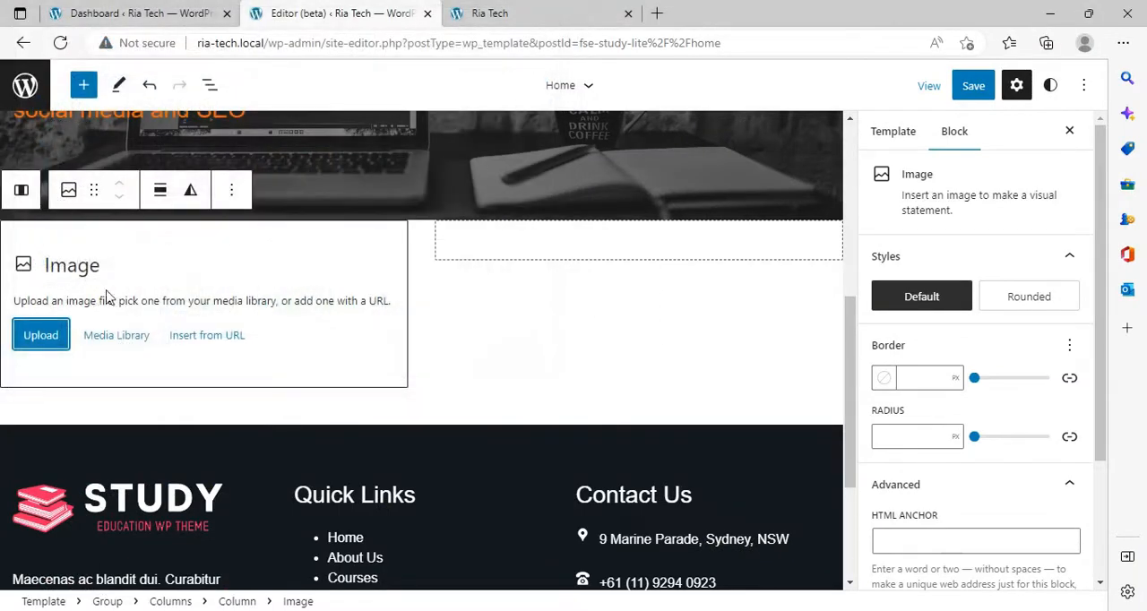
left_click(24, 336)
left_click(168, 176)
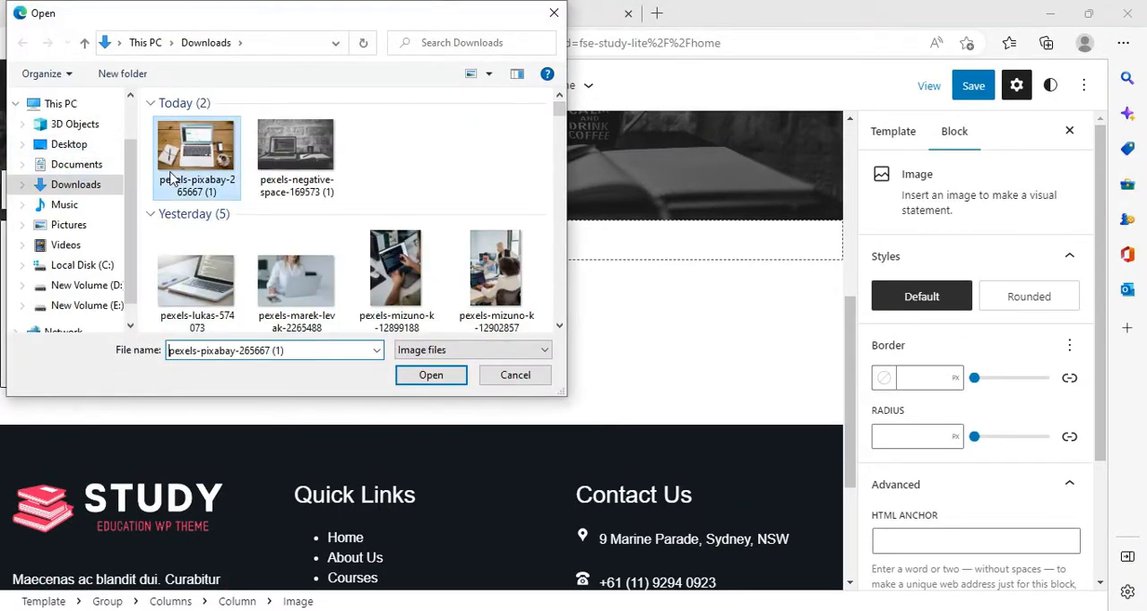
left_click(440, 375)
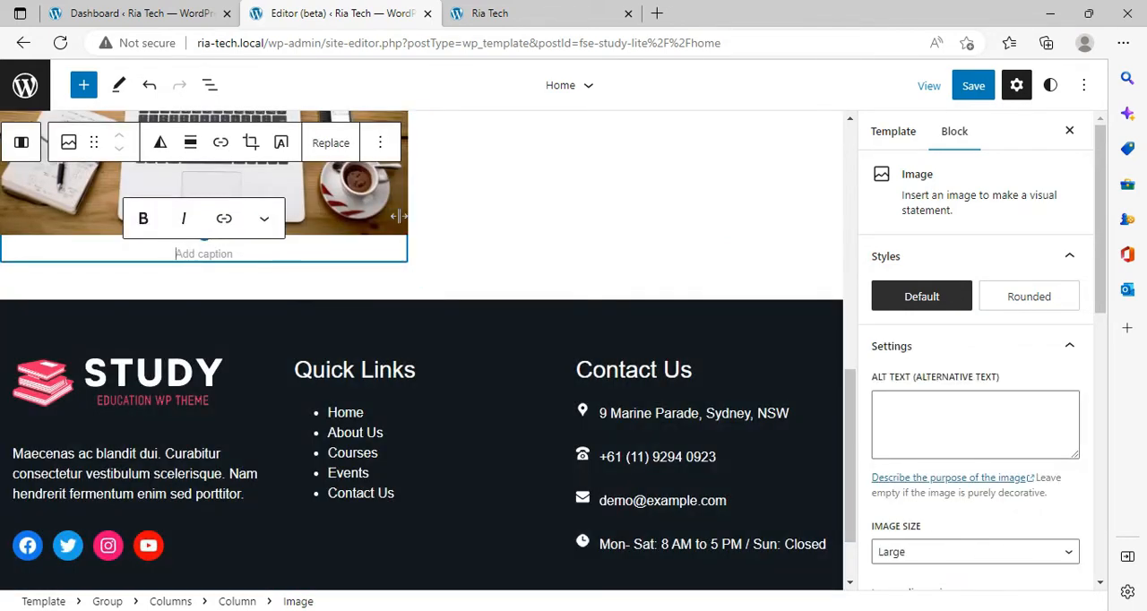
Step: Save the Home template with the uploaded column image
mouse_move(382, 288)
left_click(973, 84)
left_click(938, 154)
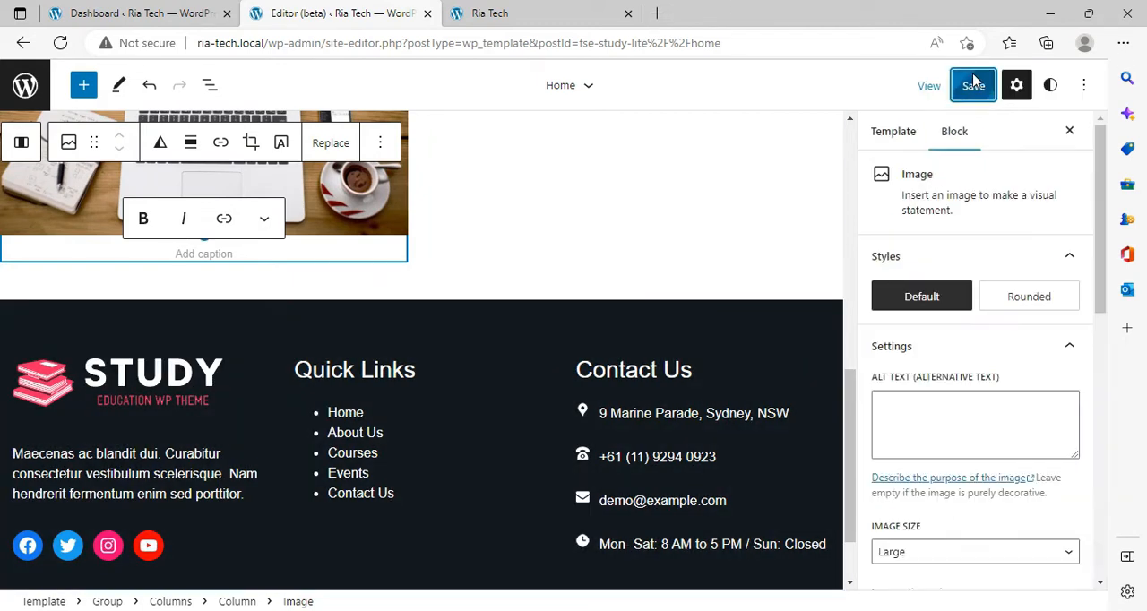
Step: Reload the live Ria Tech home page and check how the laptop image displays below the cover
left_click(502, 14)
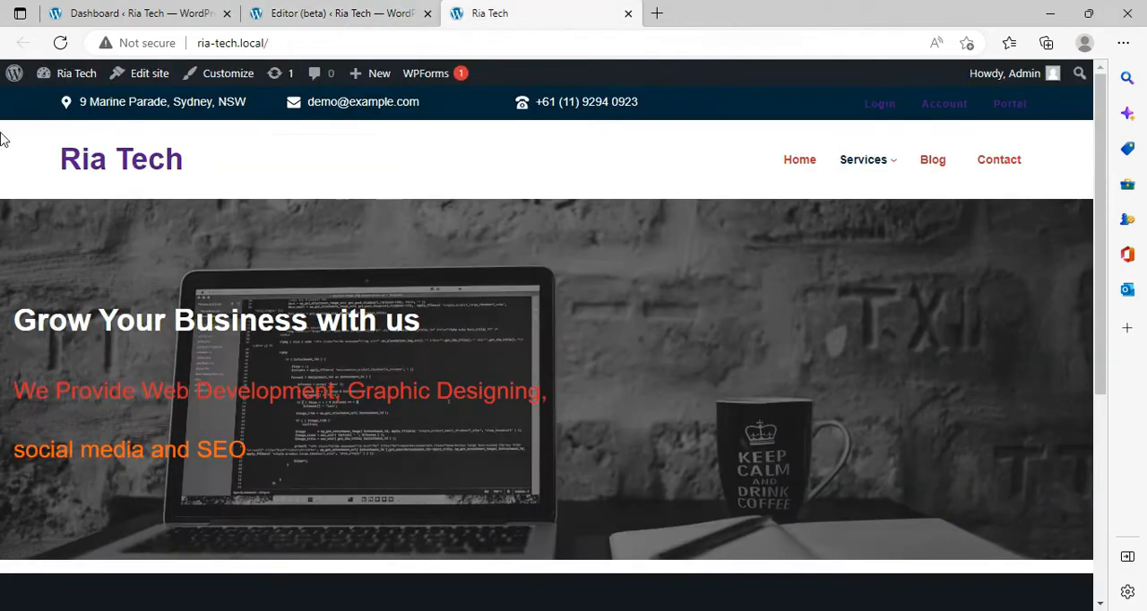
left_click(60, 43)
scroll(173, 309, "down", 10)
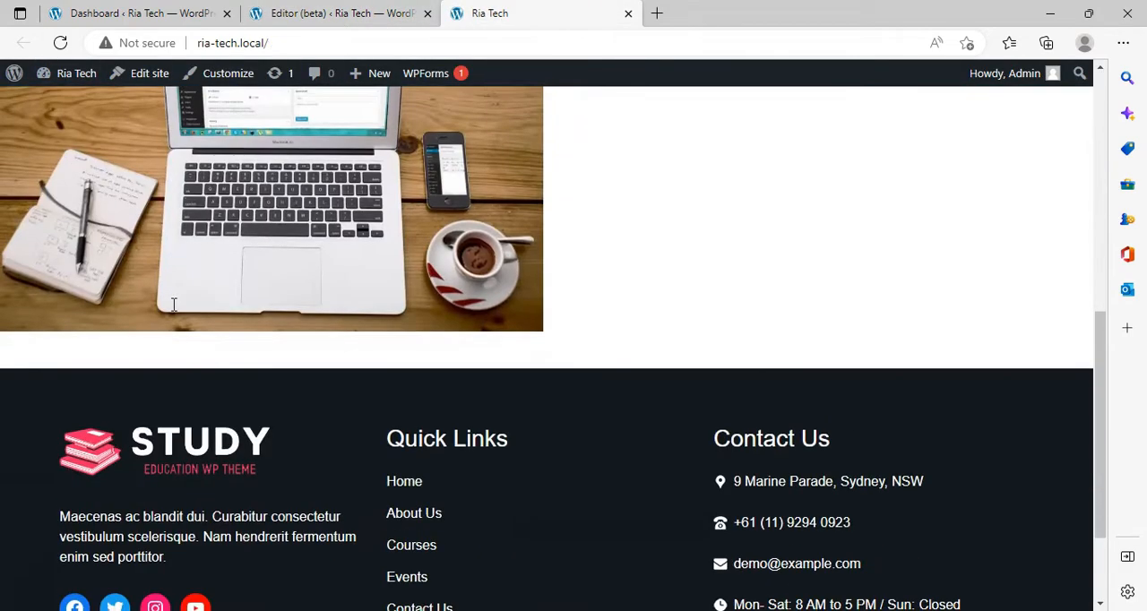
scroll(172, 309, "up", 2)
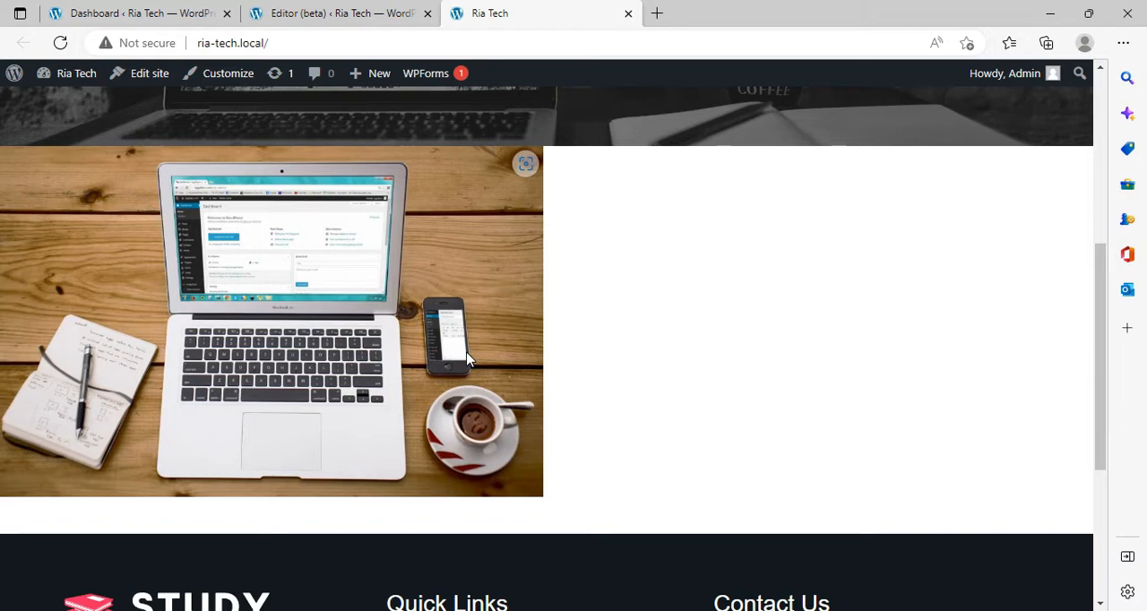
Step: Back in the site editor, add a heading below the laptop image in the first column reading "WordPress Develpoment Services"
left_click(311, 11)
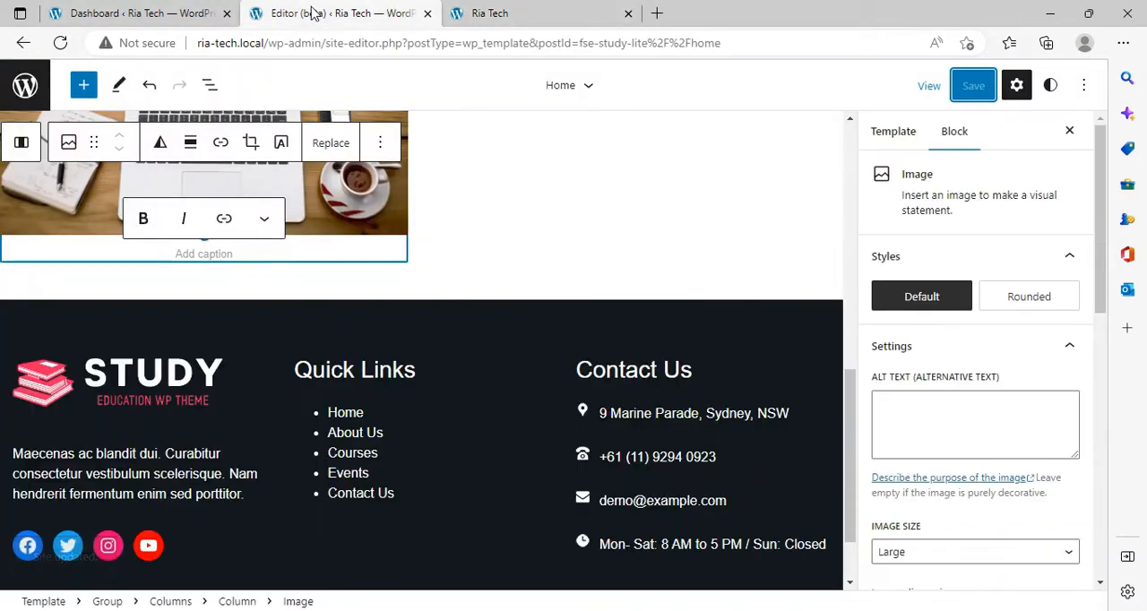
left_click(375, 227)
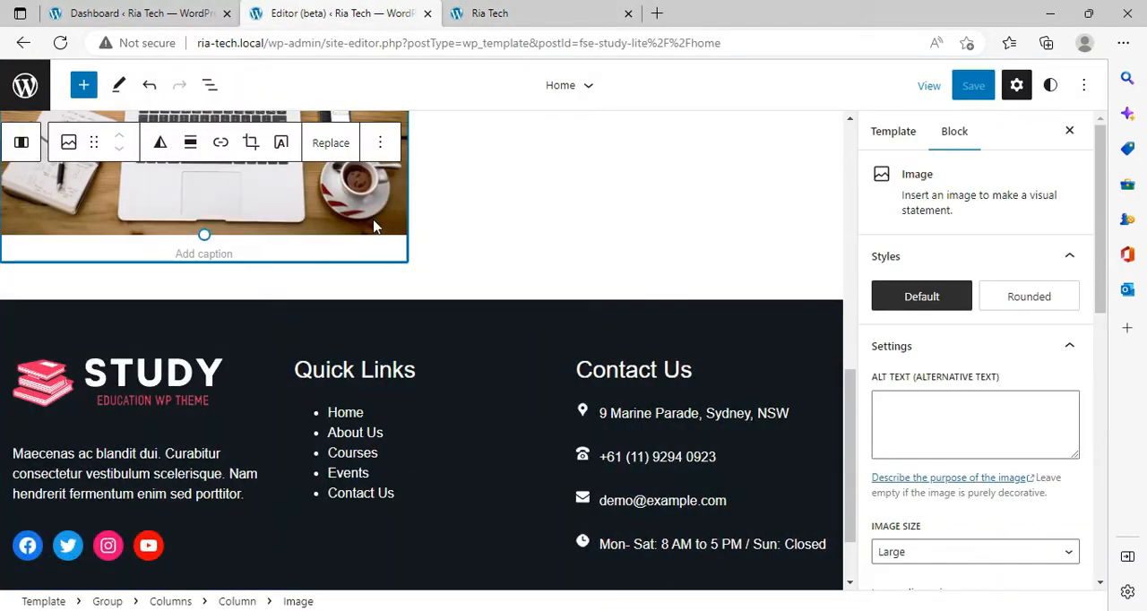
left_click(13, 144)
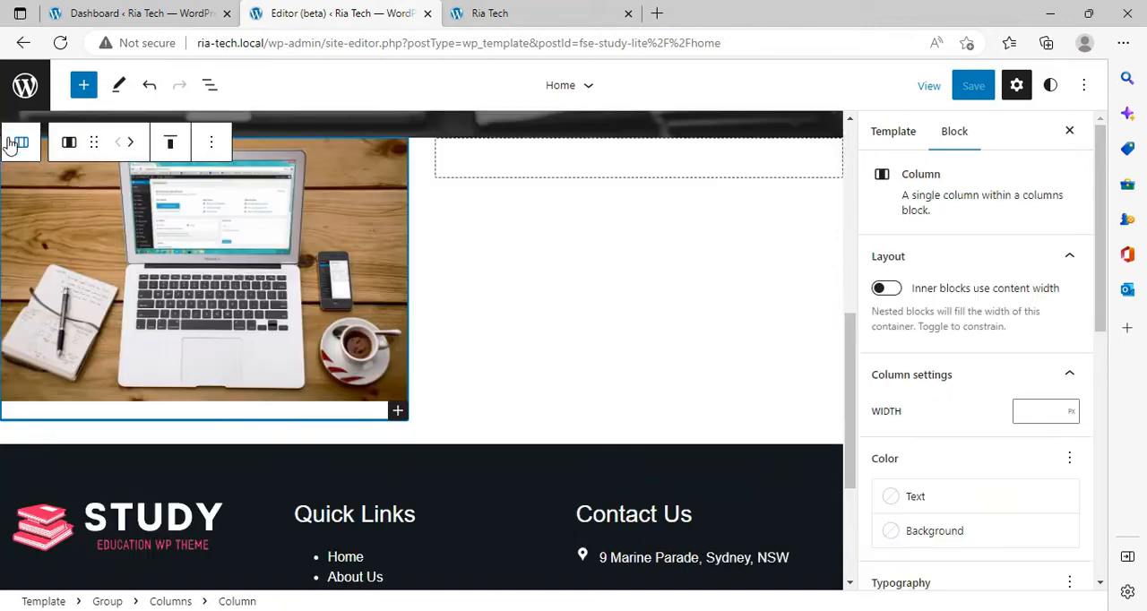
left_click(396, 412)
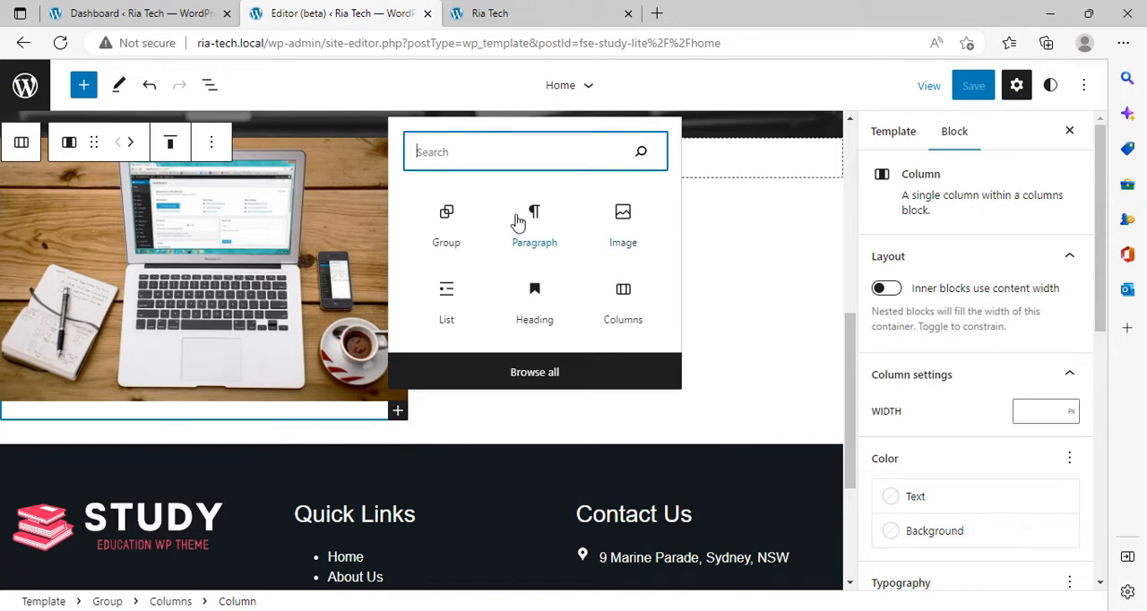
left_click(536, 305)
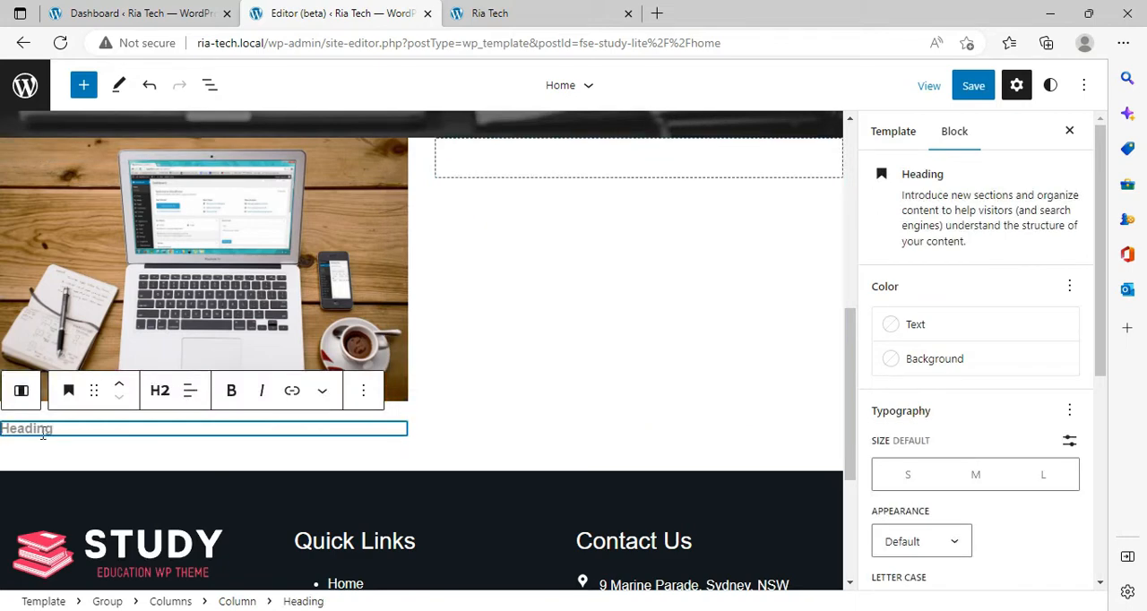
type("WordPress")
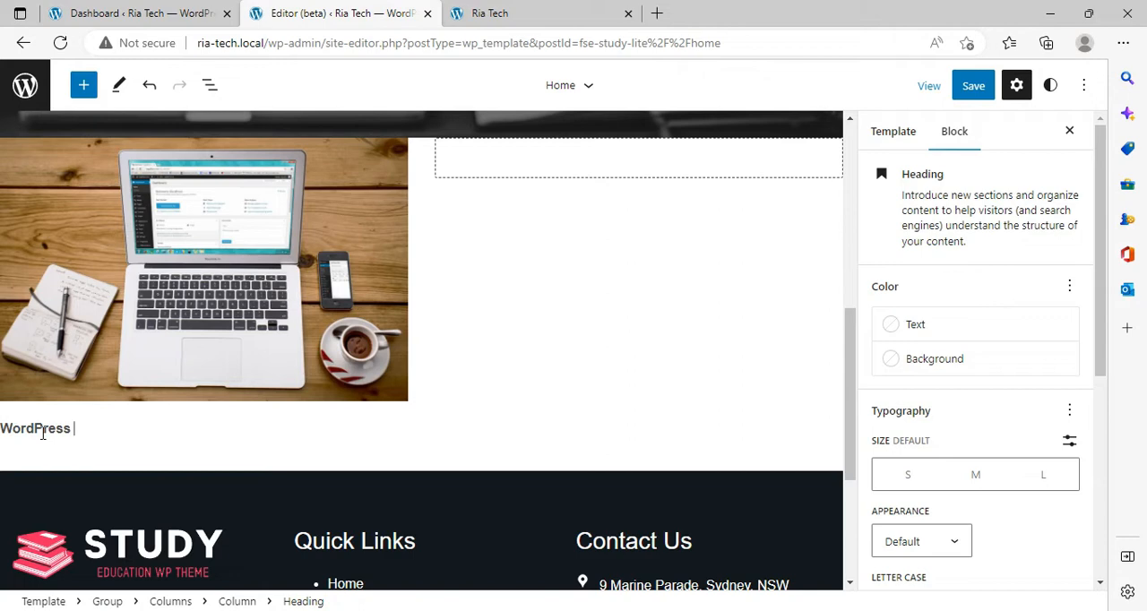
type("velpopment Services")
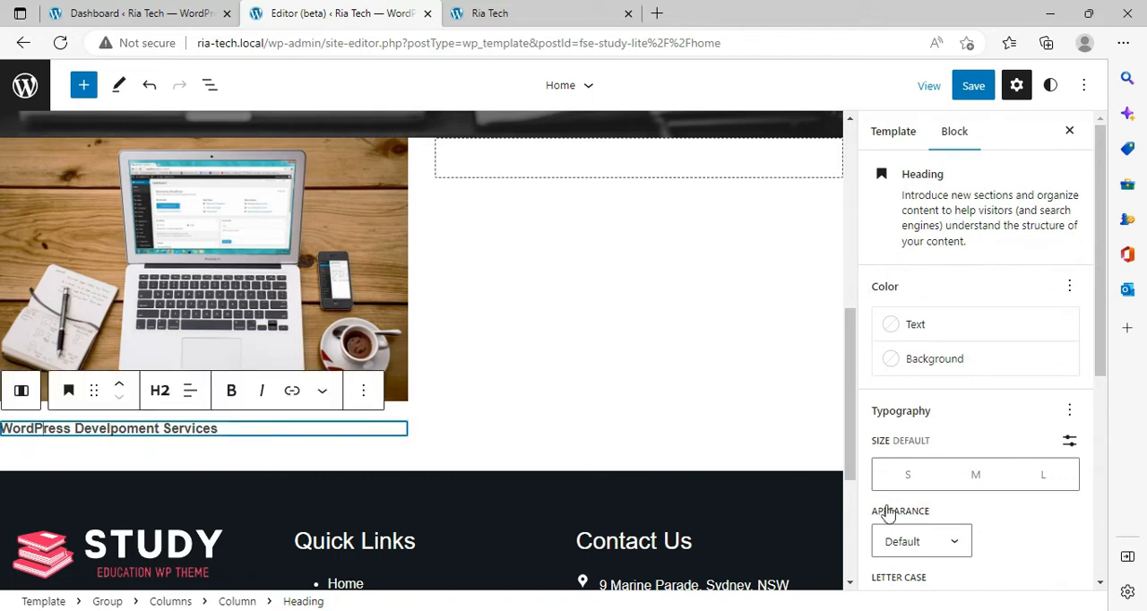
Step: Set the new heading's text size to L and center-align it
left_click(1042, 475)
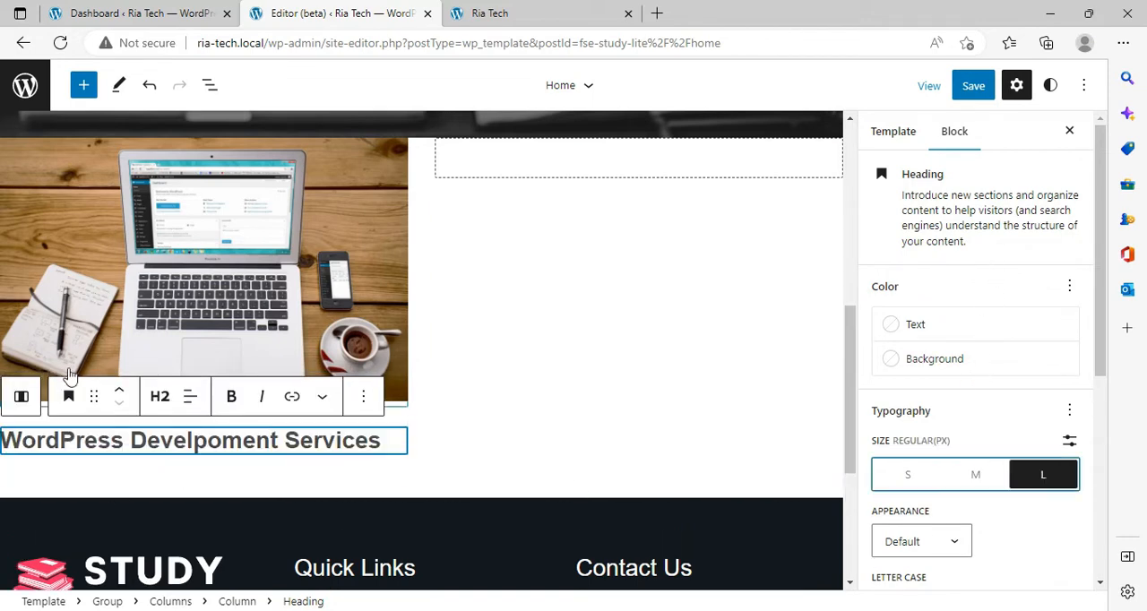
left_click(186, 401)
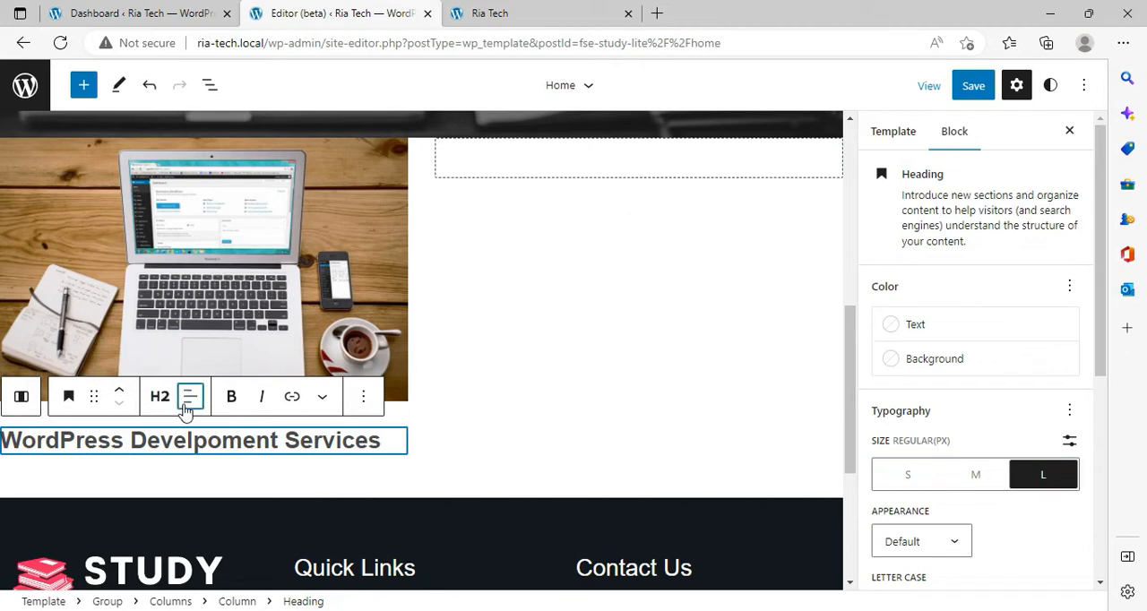
left_click(198, 488)
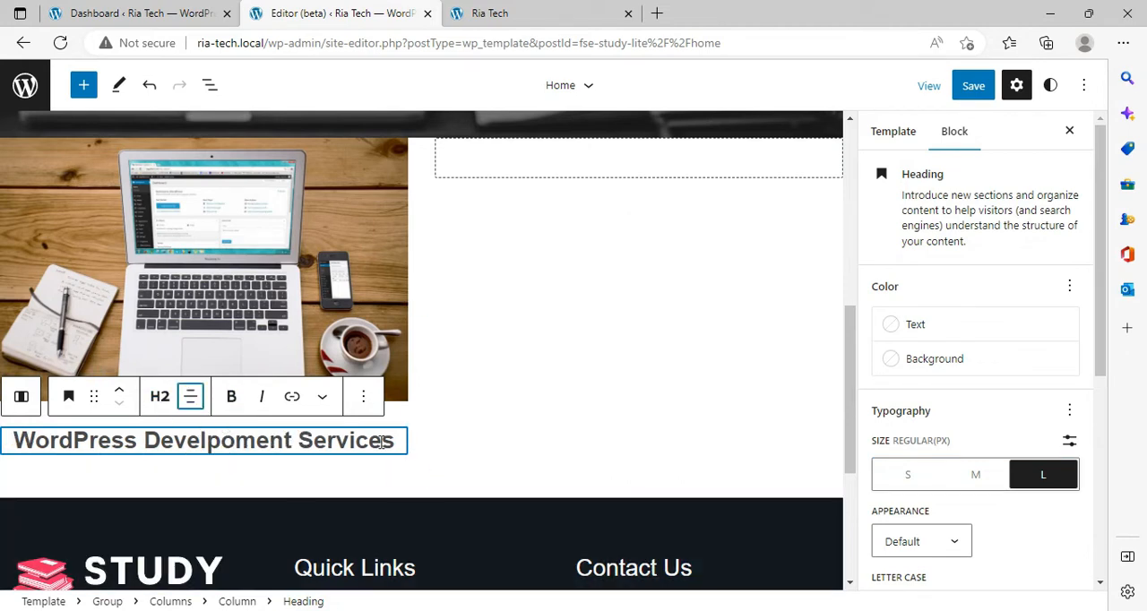
left_click(186, 304)
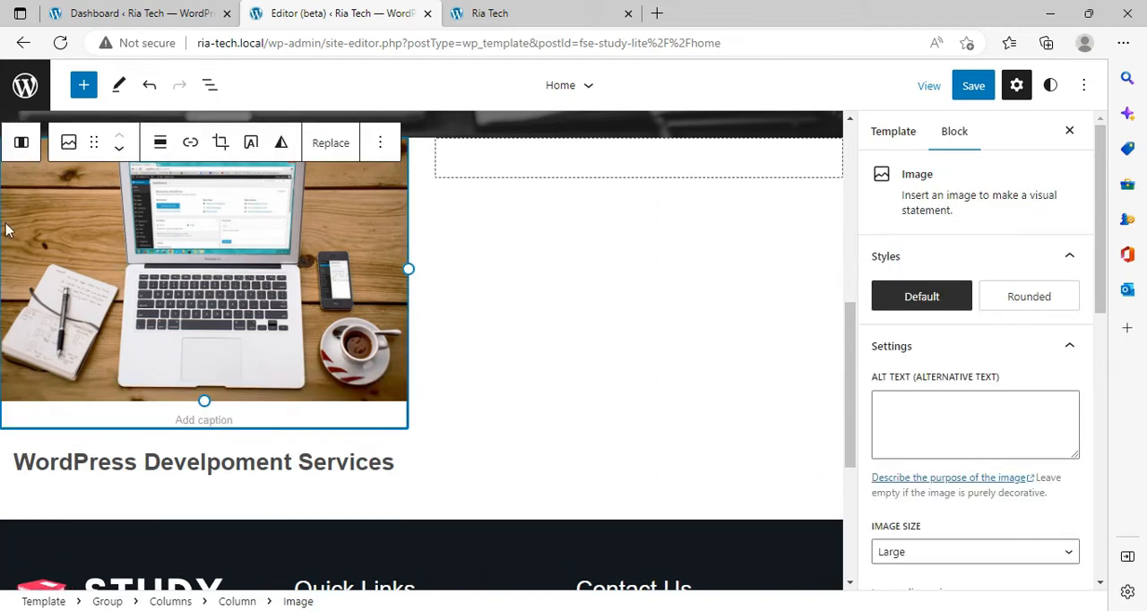
left_click(20, 142)
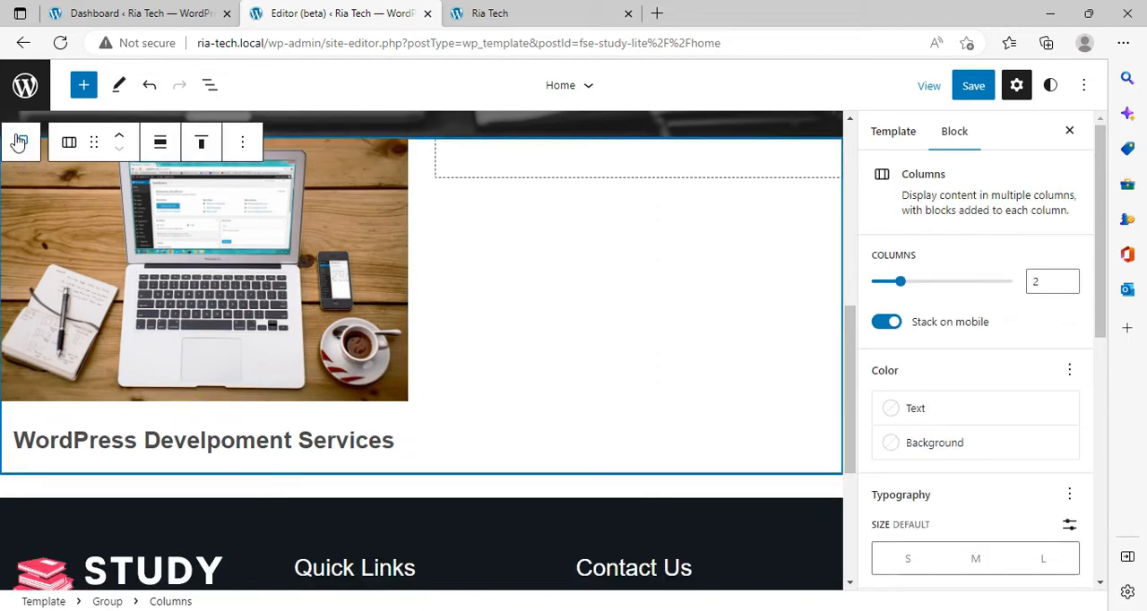
left_click(59, 152)
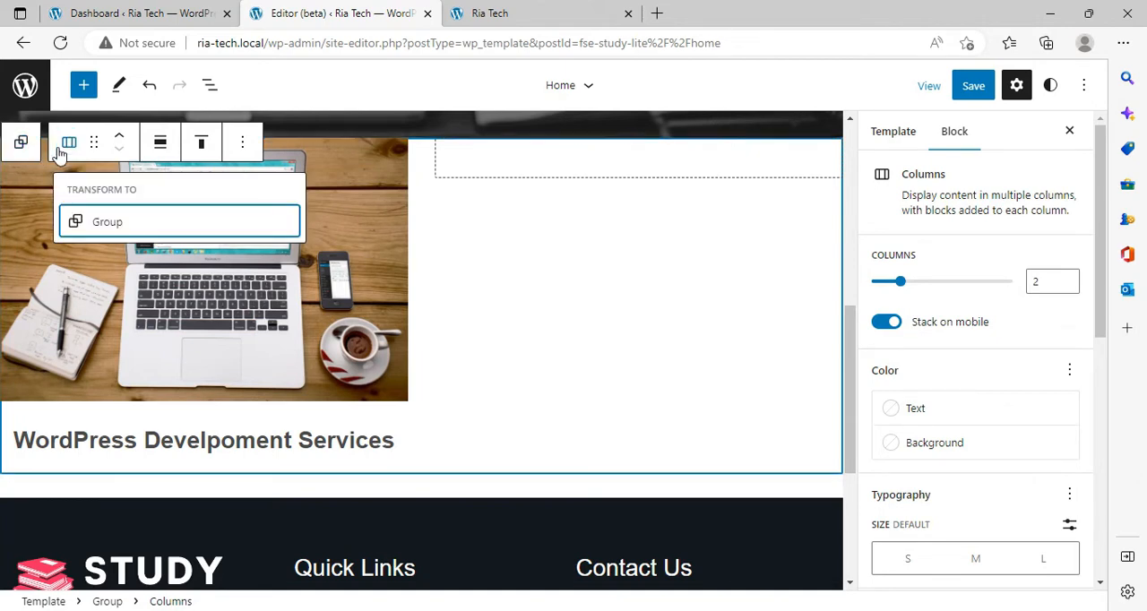
Step: Insert a Paragraph block below the heading in the first column and enter "Ecommerce Website"
scroll(272, 448, "up", 1)
left_click(272, 448)
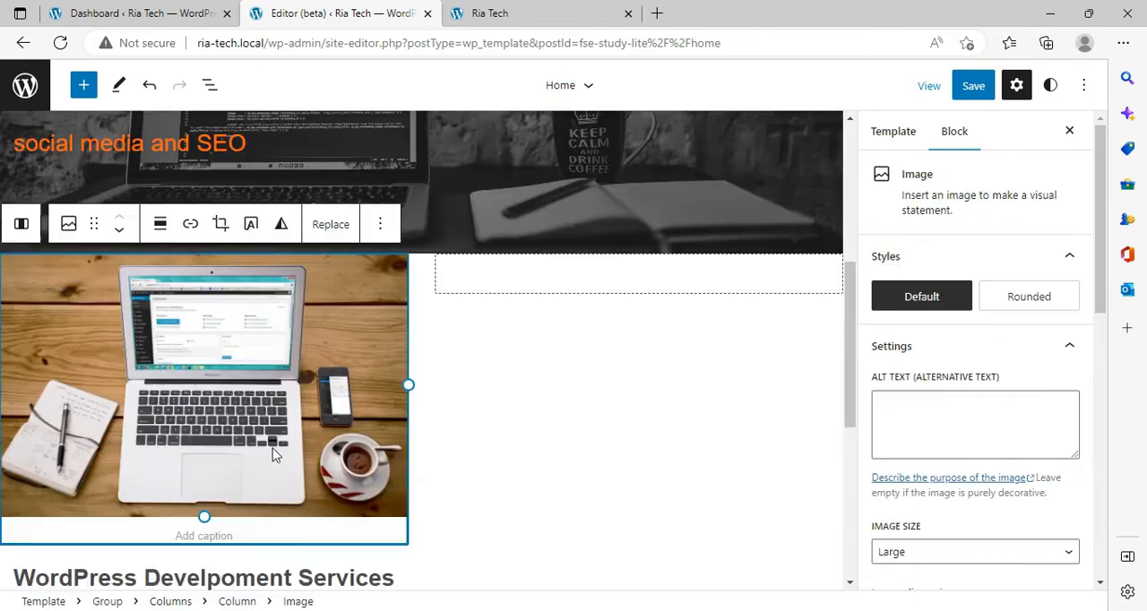
left_click(21, 228)
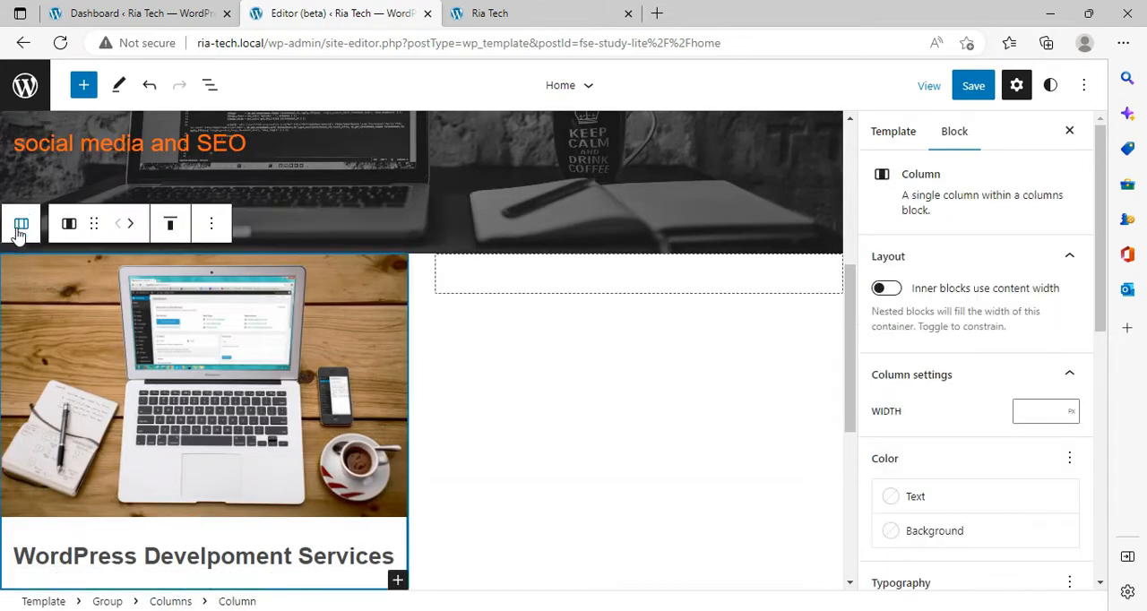
left_click(397, 580)
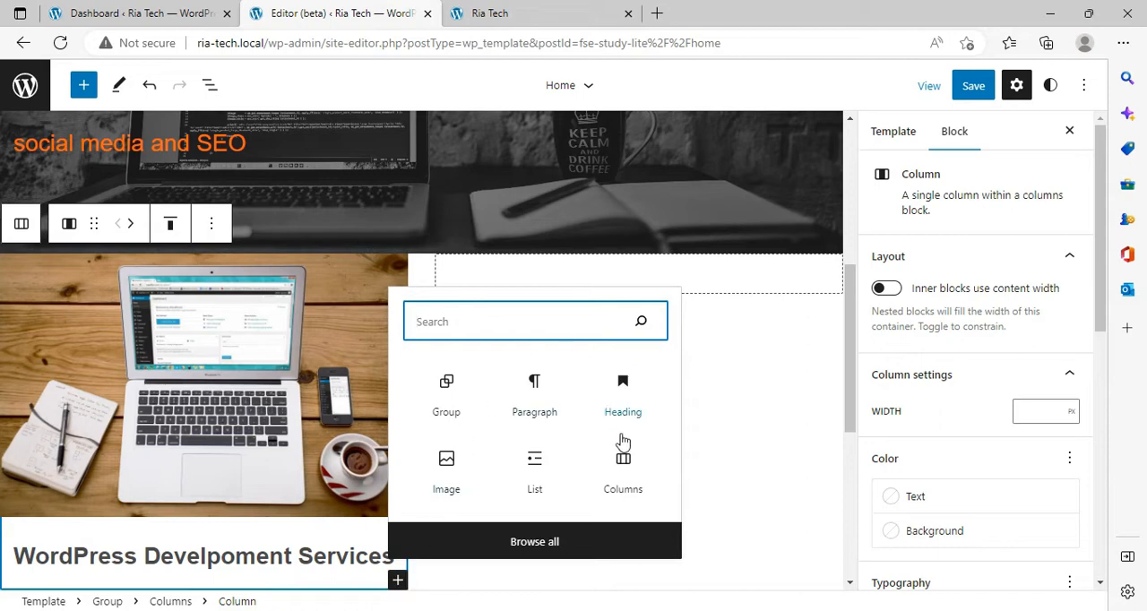
left_click(557, 401)
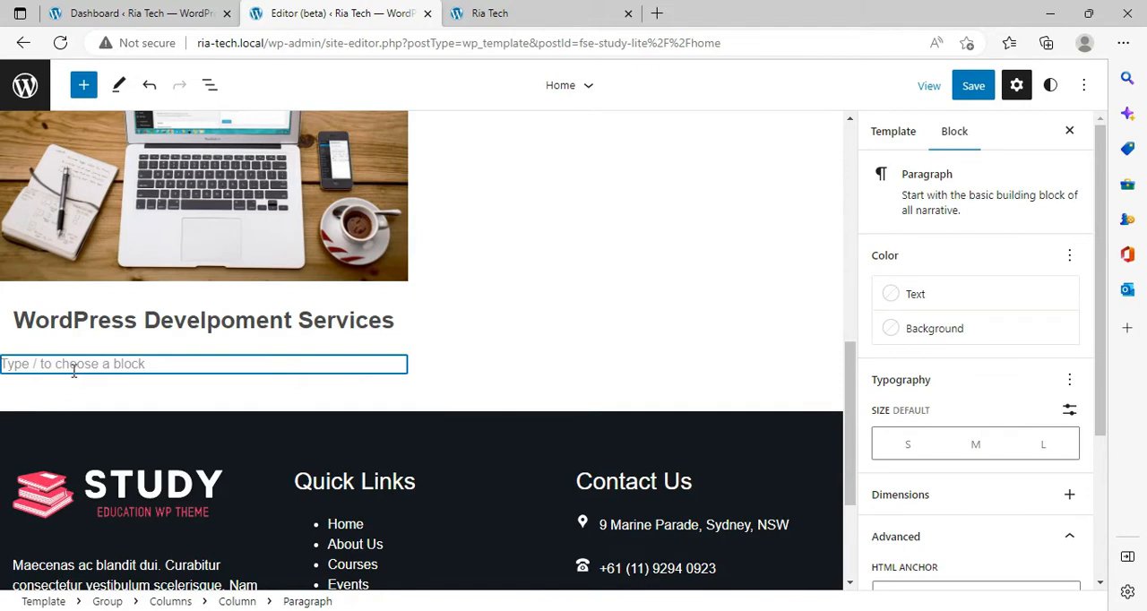
type("Ed")
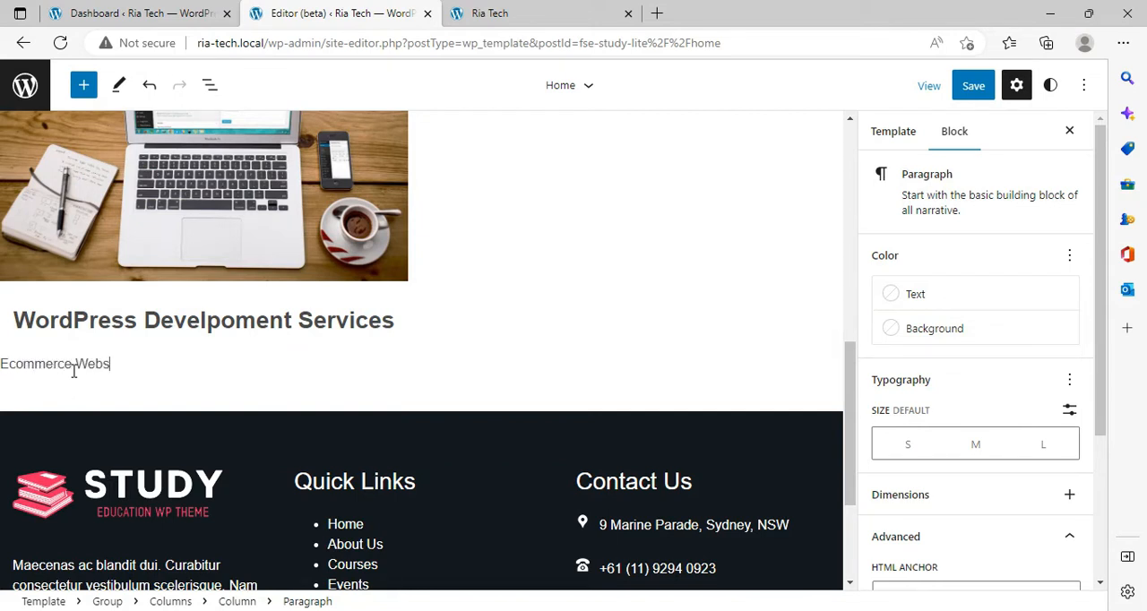
Step: Add three more paragraphs below "Ecommerce Website" reading "Portfolio", "Blog" and "Business Website"
key("Return")
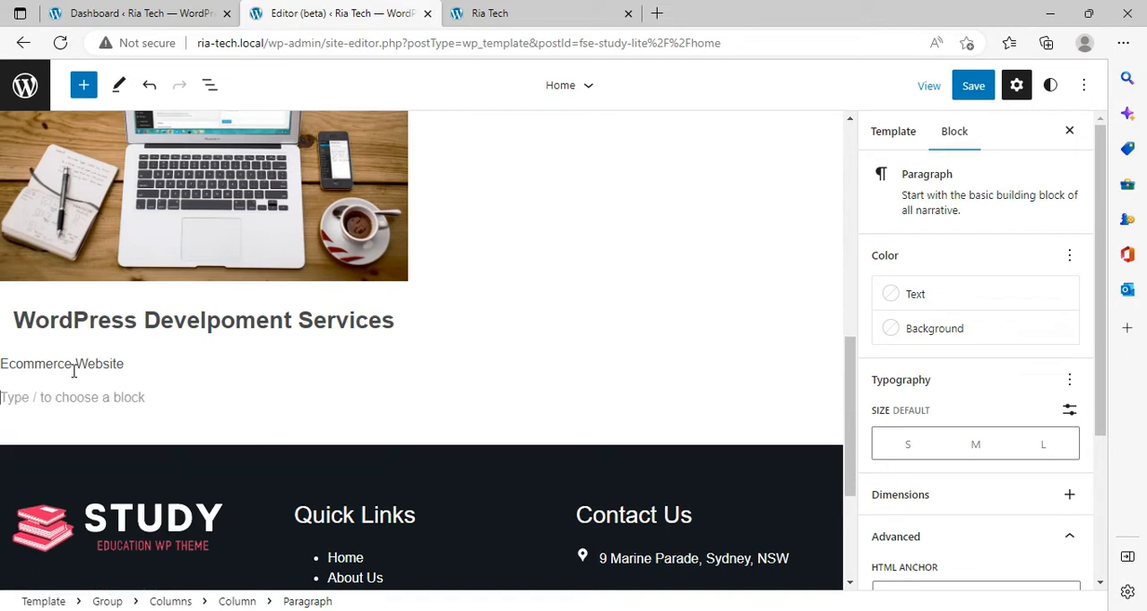
type("Portfolio")
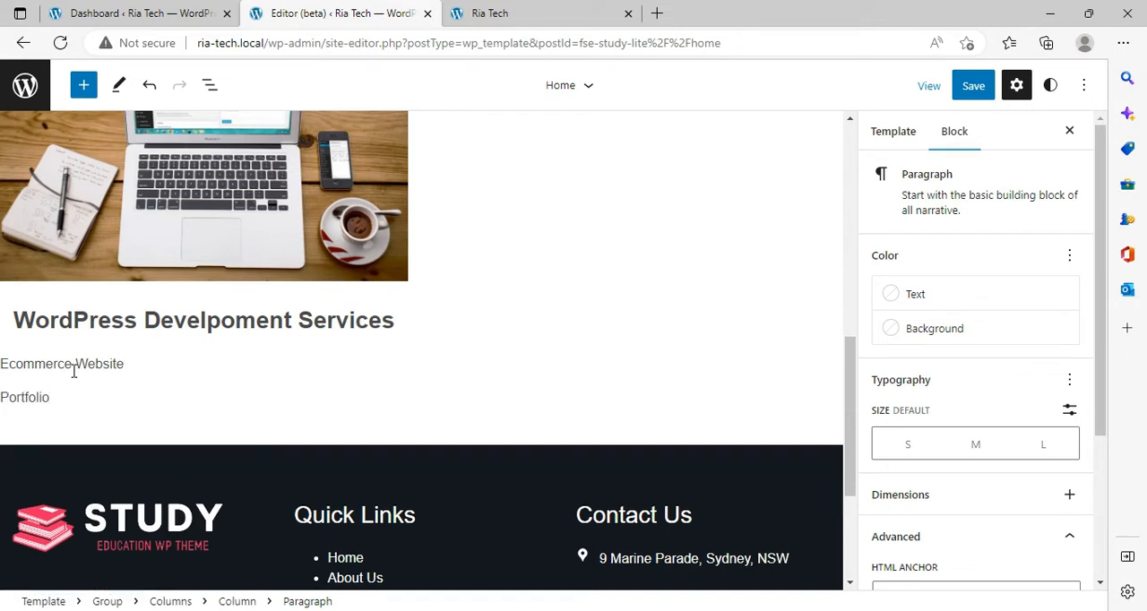
key("Return")
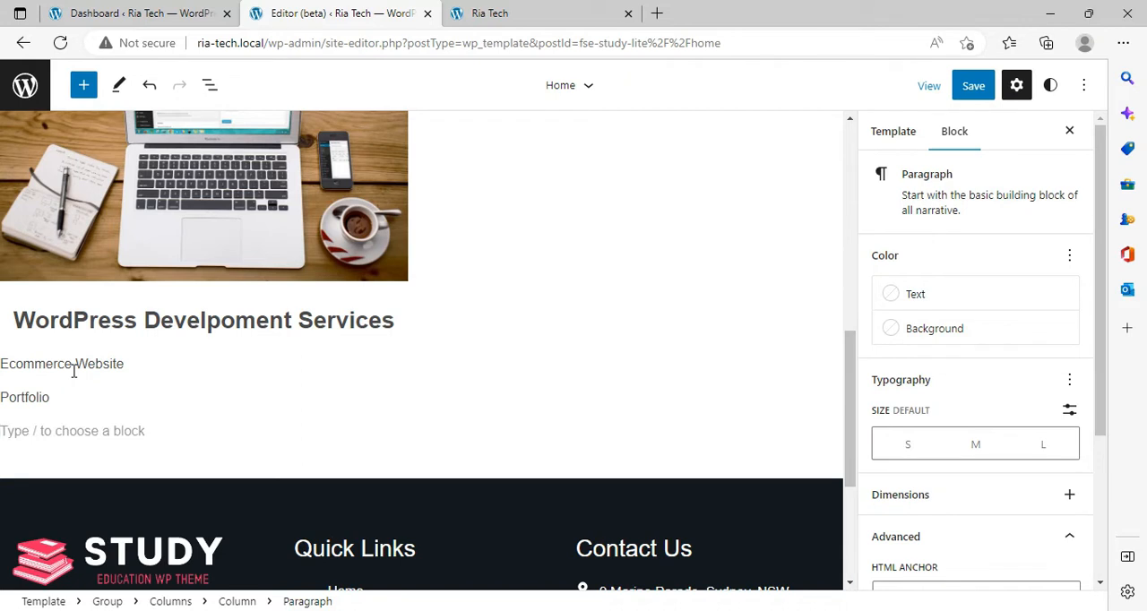
type("Blog")
key("Return")
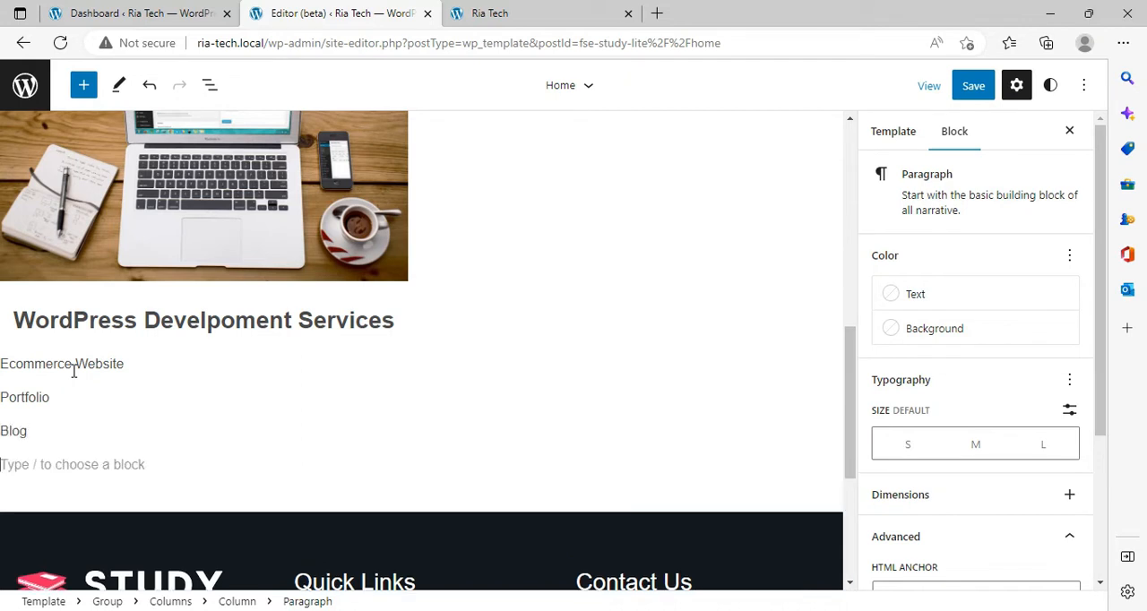
type("Bus")
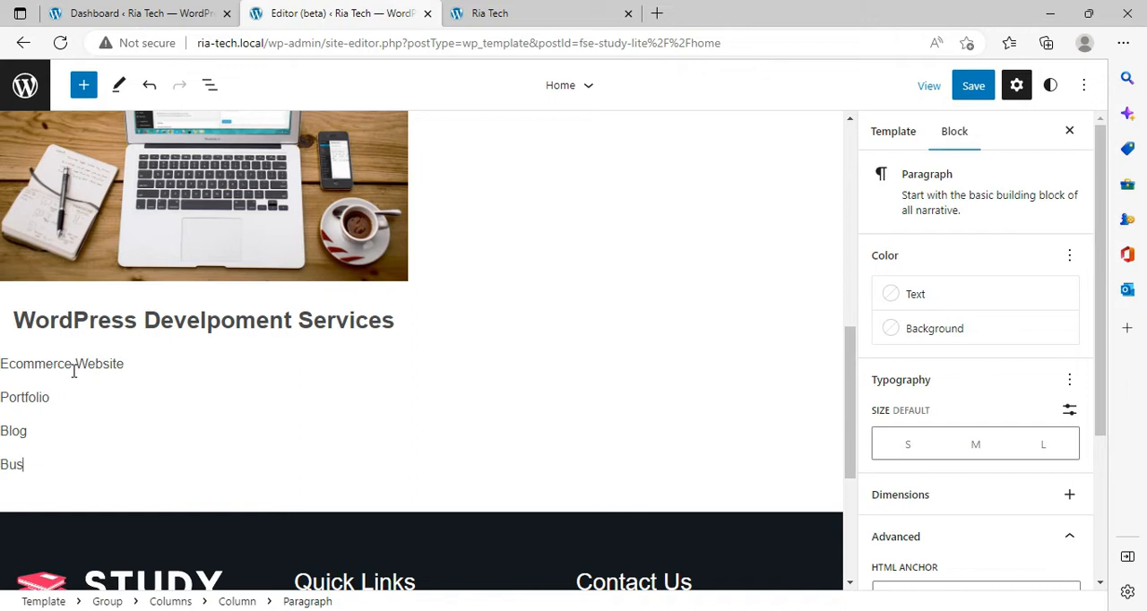
type("iness Websitre")
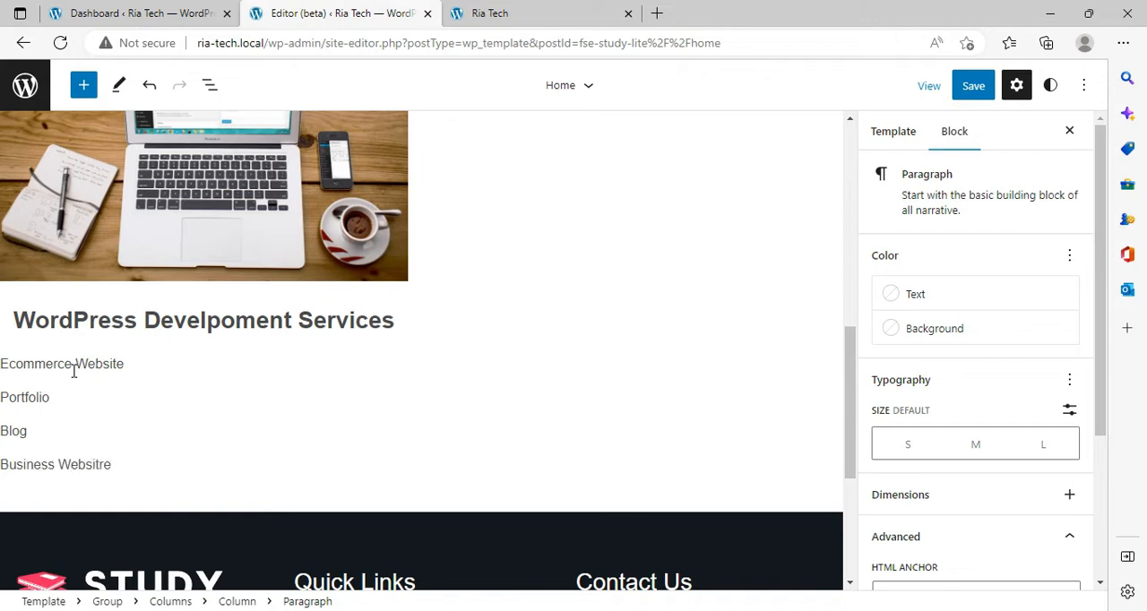
key("BackSpace")
key("BackSpace")
type("e")
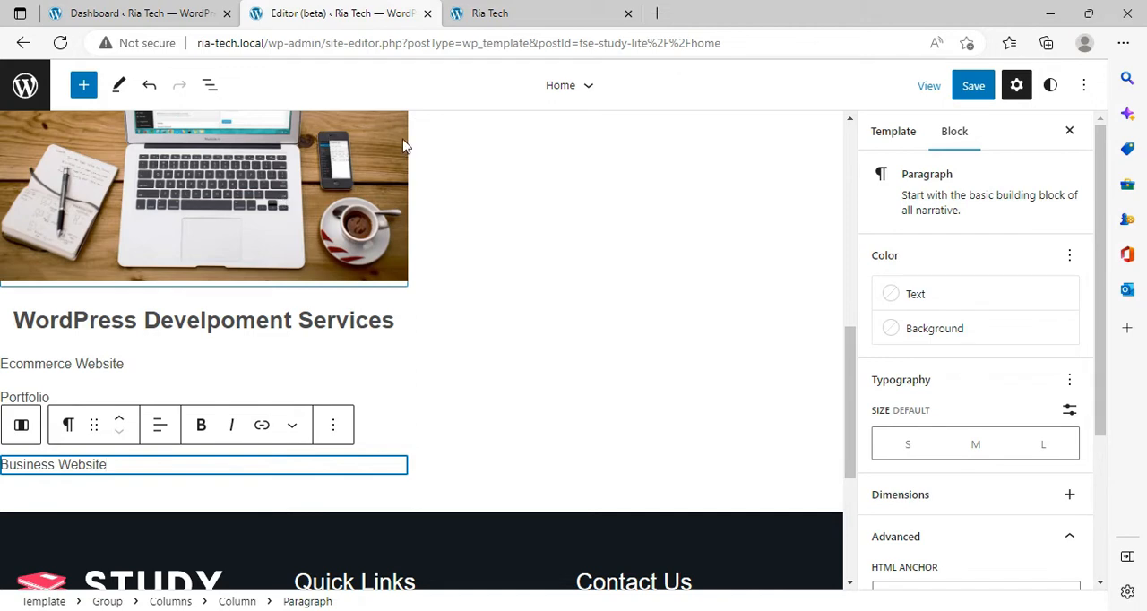
Step: Save the Home template with the new heading and service paragraphs, and go to the live Ria Tech page
left_click(972, 86)
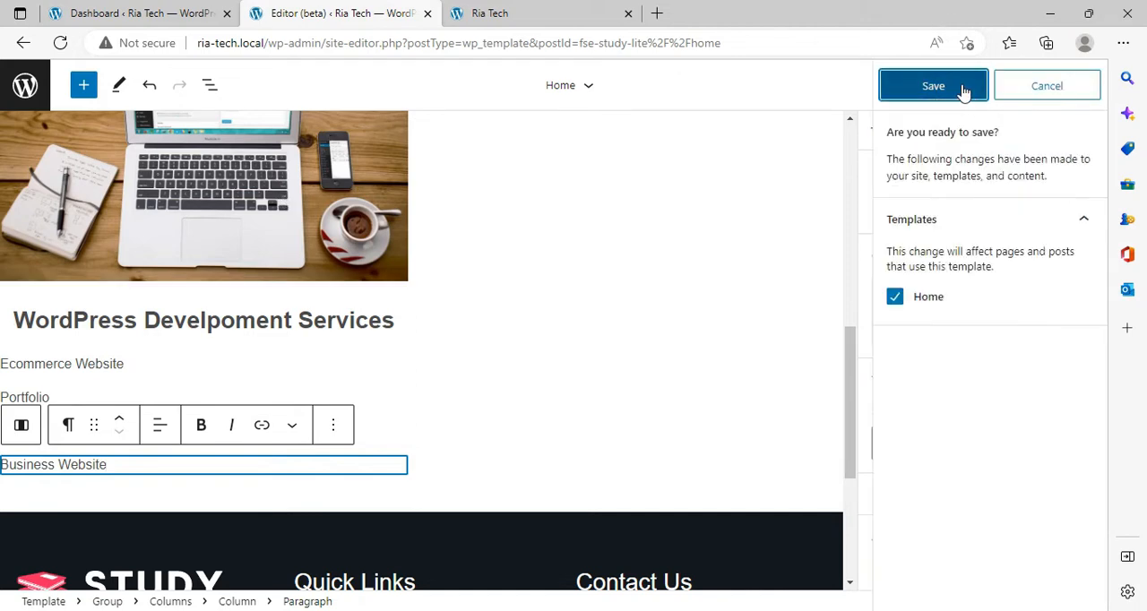
left_click(959, 95)
left_click(571, 11)
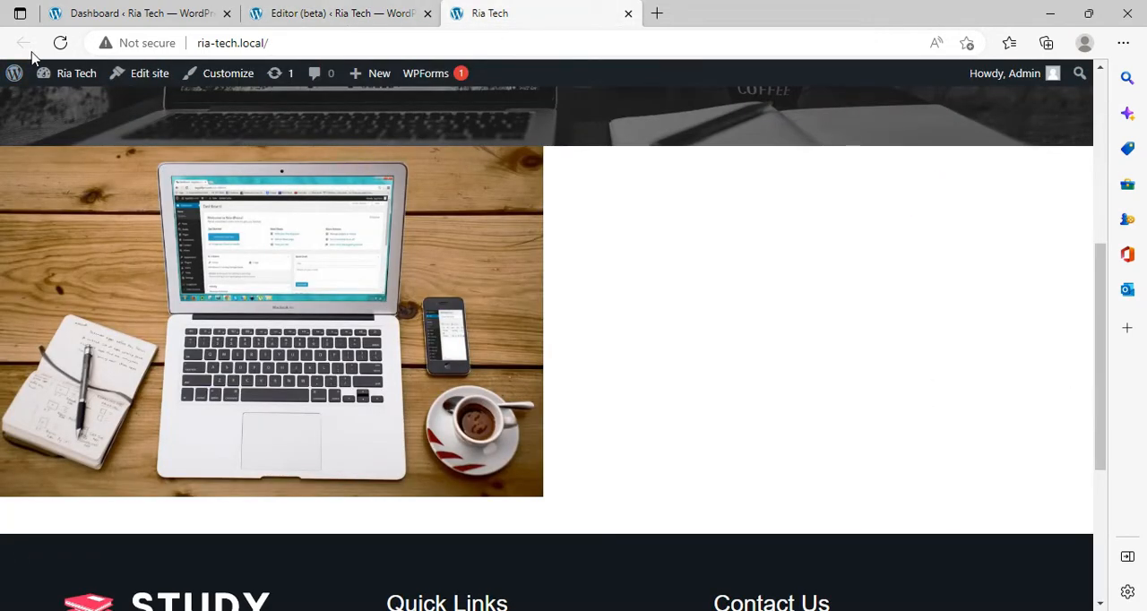
Step: Reload the live Ria Tech page and review the cover, image, heading and service paragraphs
left_click(60, 43)
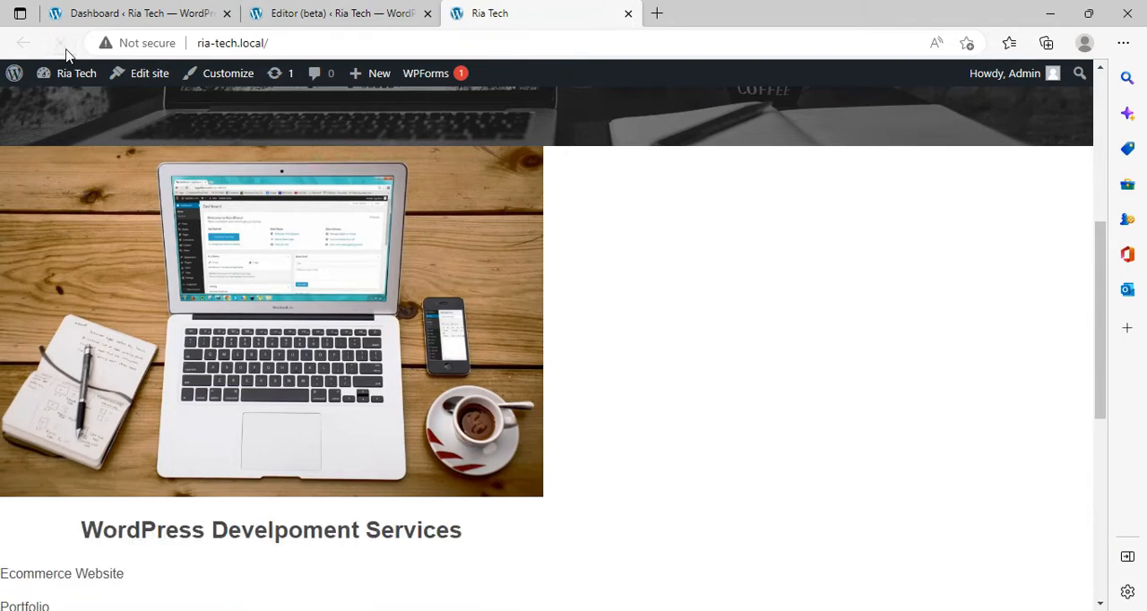
scroll(654, 267, "down", 3)
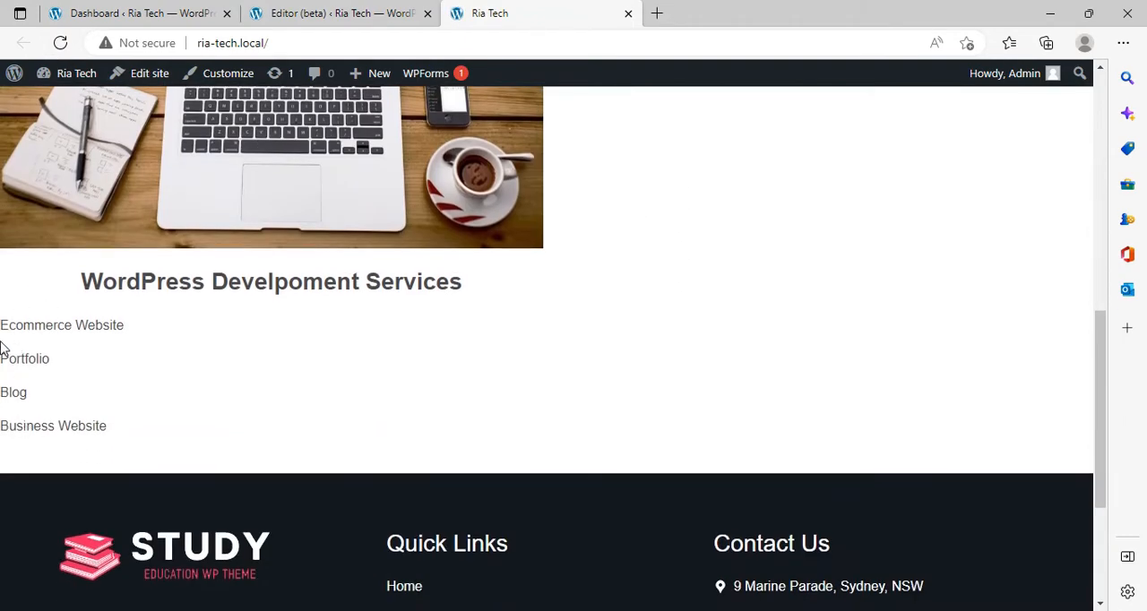
scroll(407, 357, "up", 5)
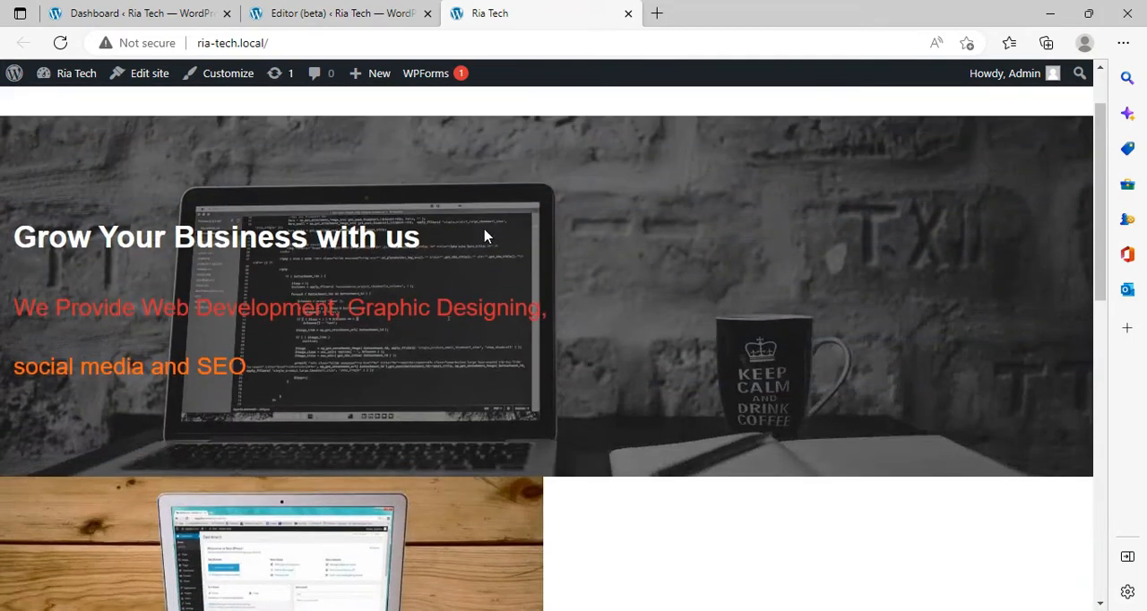
scroll(521, 315, "down", 2)
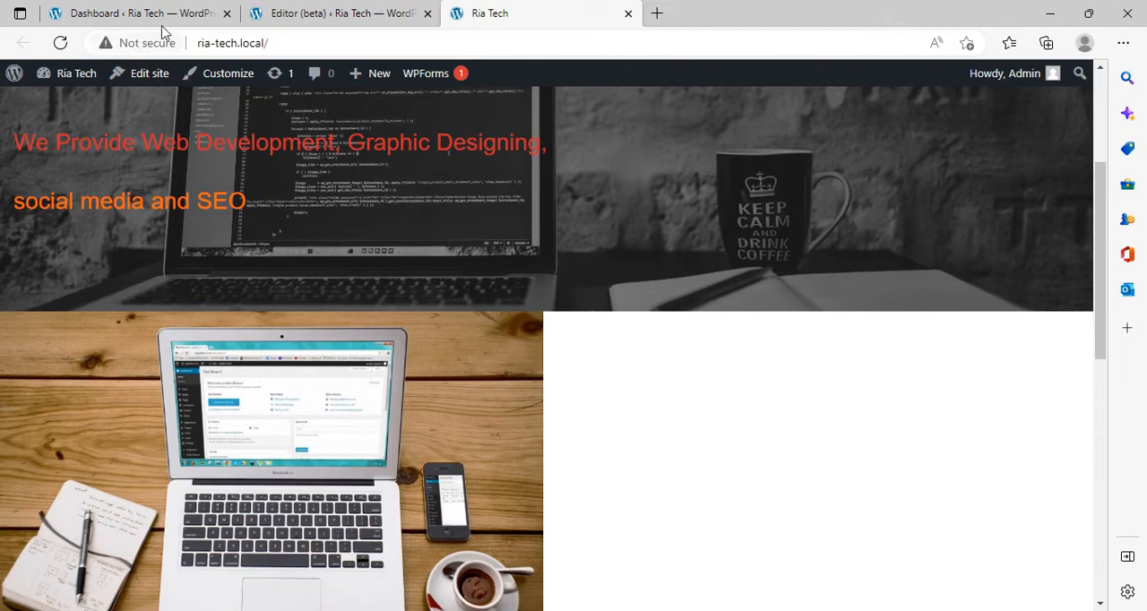
Step: Back in the site editor, add a Heading block reading "Services" at the end of the Group that holds the cover and columns
left_click(372, 7)
scroll(494, 310, "up", 3)
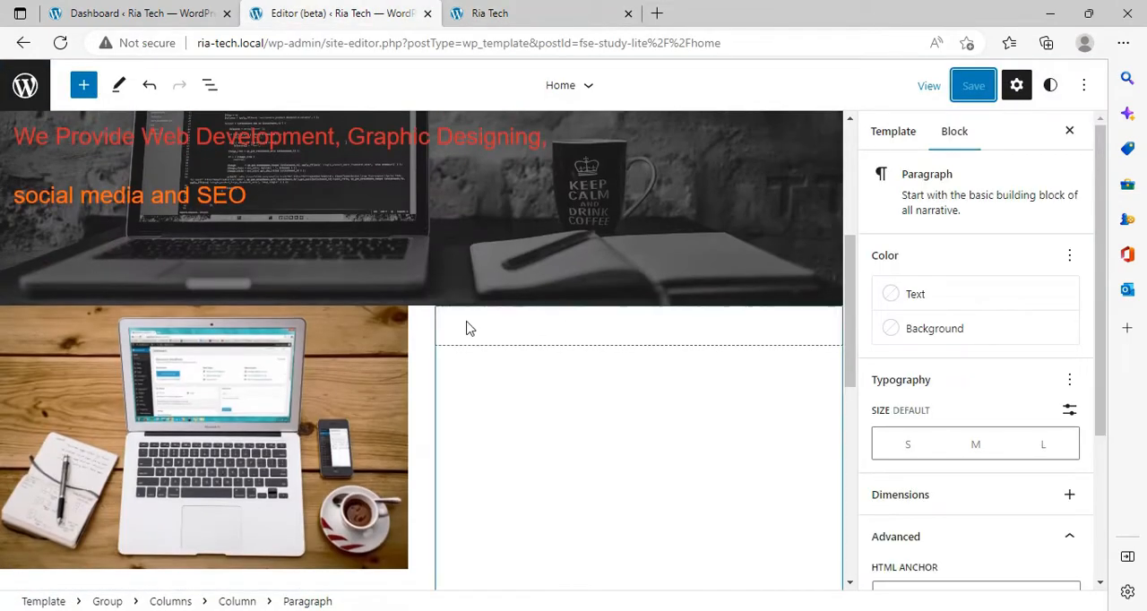
left_click(412, 301)
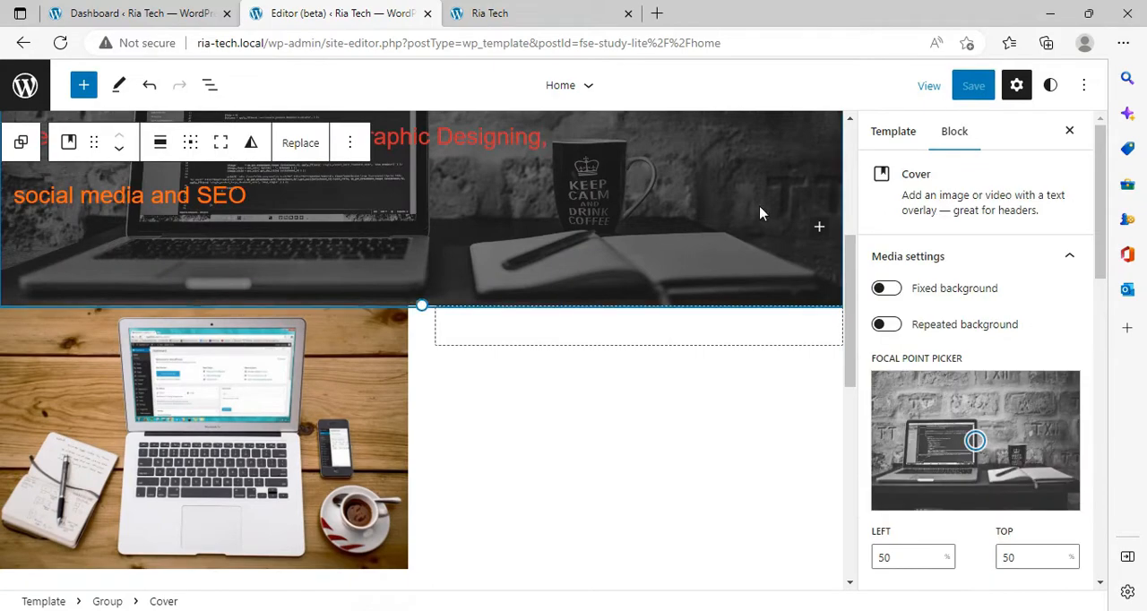
left_click(340, 417)
scroll(340, 417, "down", 3)
scroll(340, 418, "up", 7)
scroll(340, 418, "down", 3)
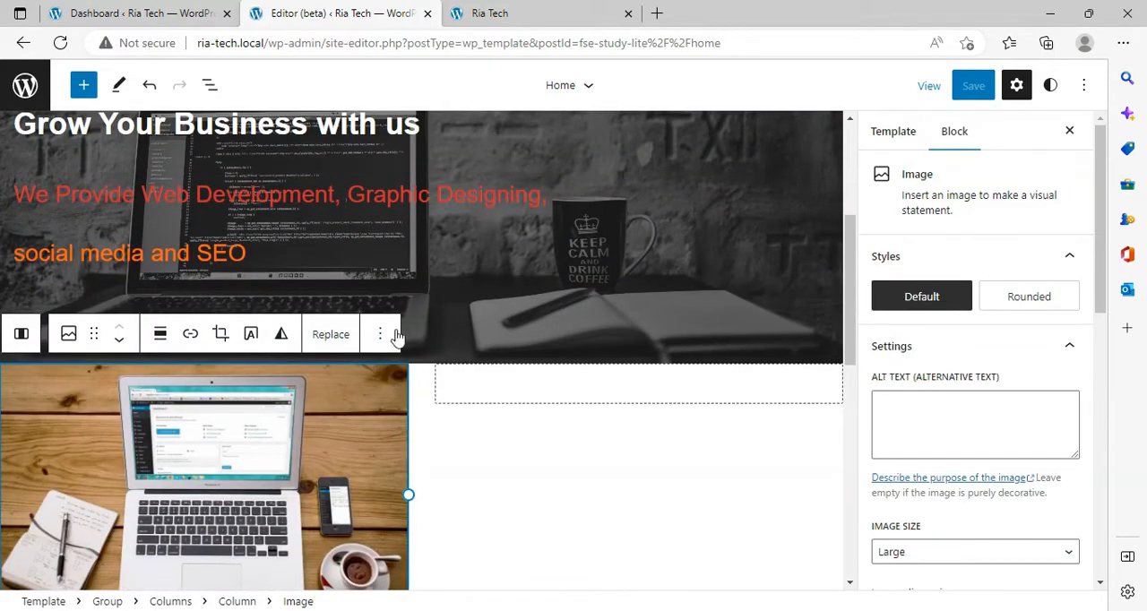
left_click(7, 149)
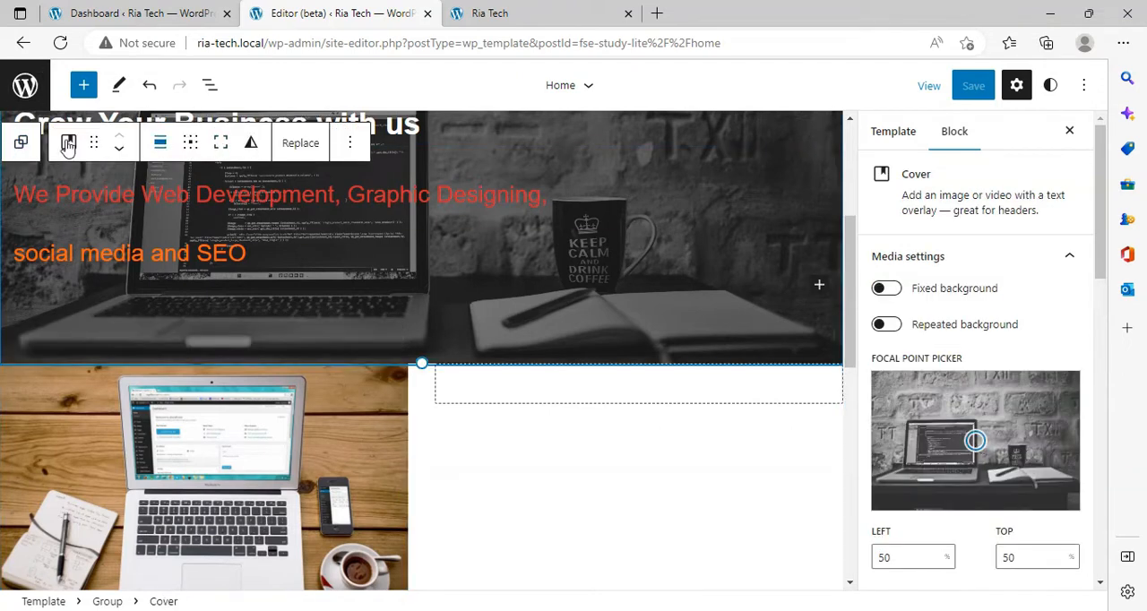
left_click(25, 147)
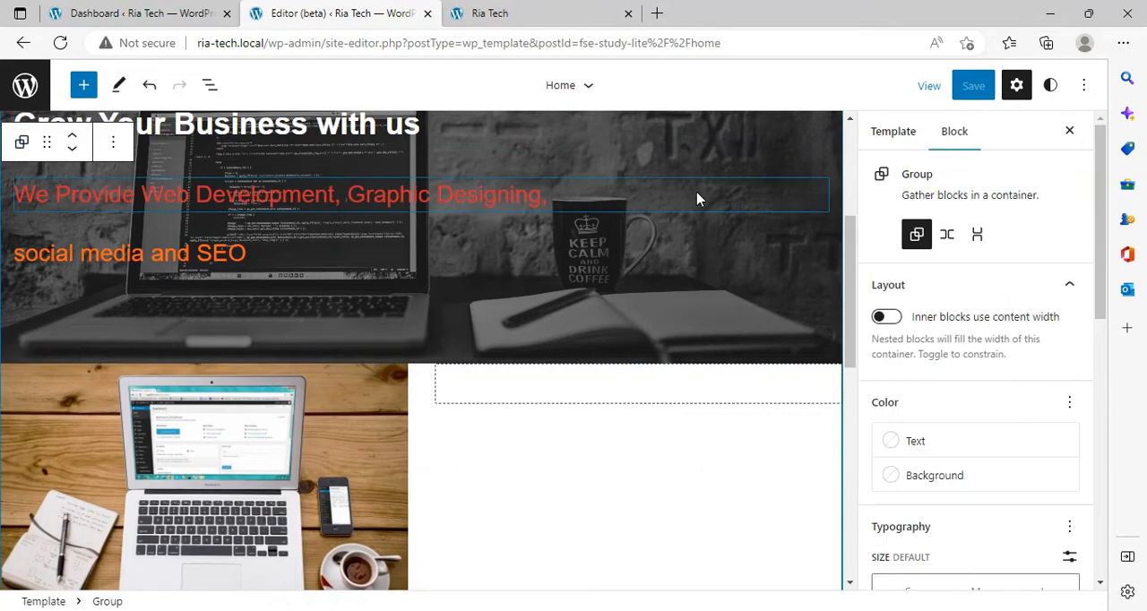
scroll(696, 200, "down", 5)
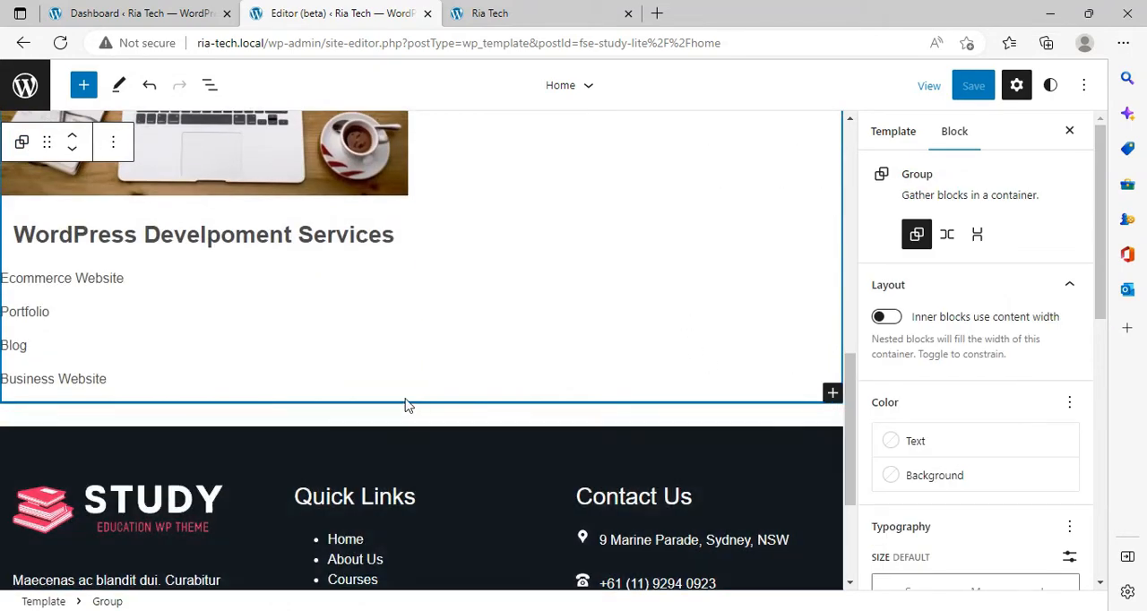
left_click(832, 393)
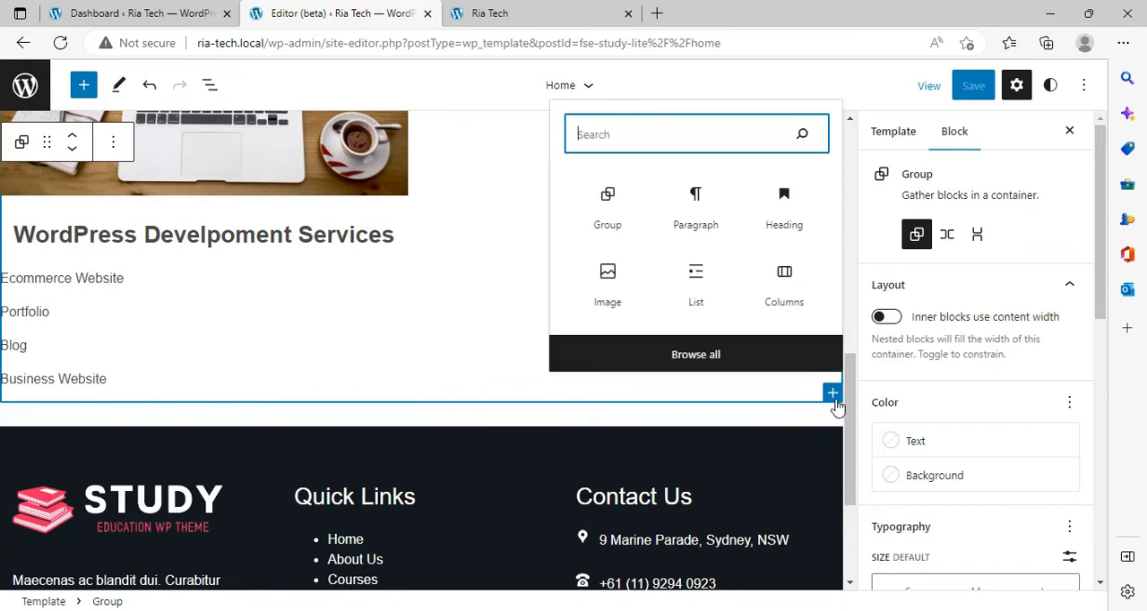
left_click(792, 205)
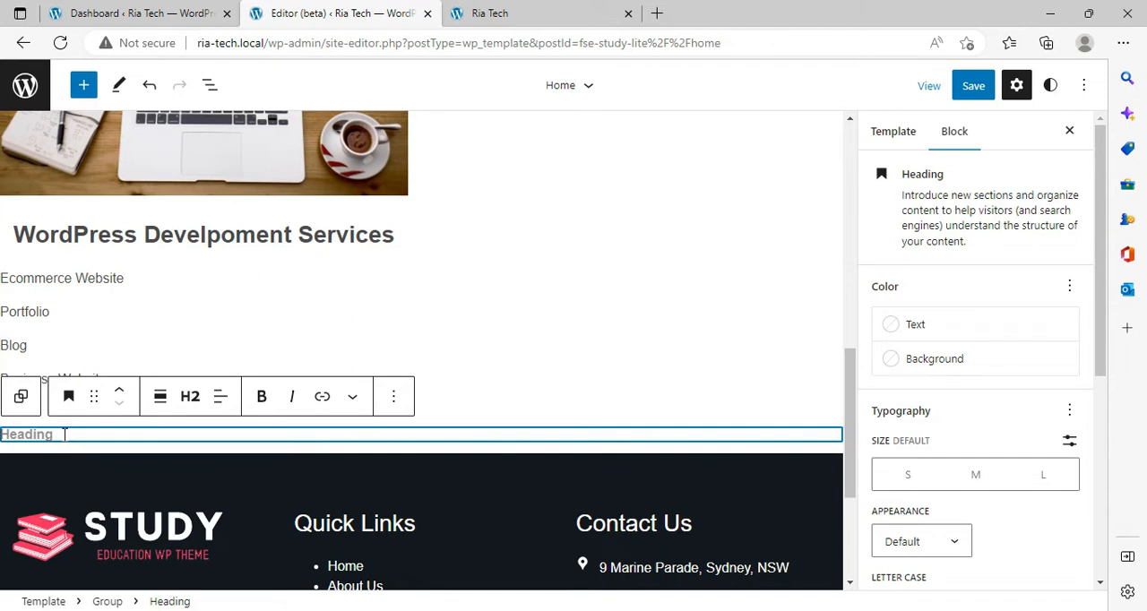
type("Services")
Step: Set the "Services" heading's text size to L and center-align it
left_click(1041, 479)
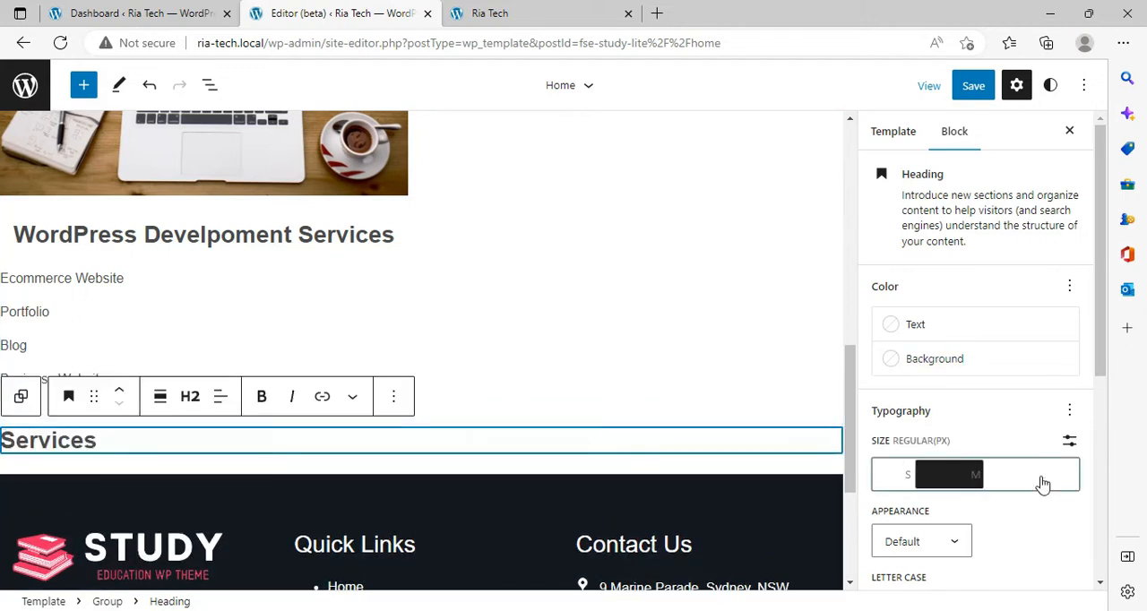
left_click(221, 401)
left_click(273, 475)
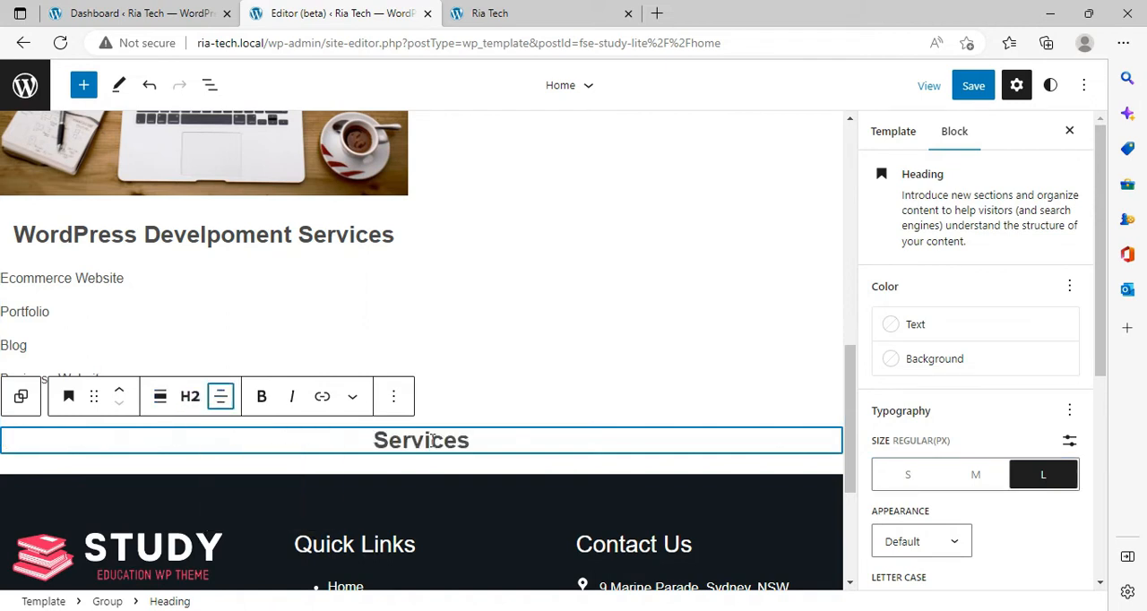
Step: Set the "Services" heading's text color to Vivid red
left_click(955, 326)
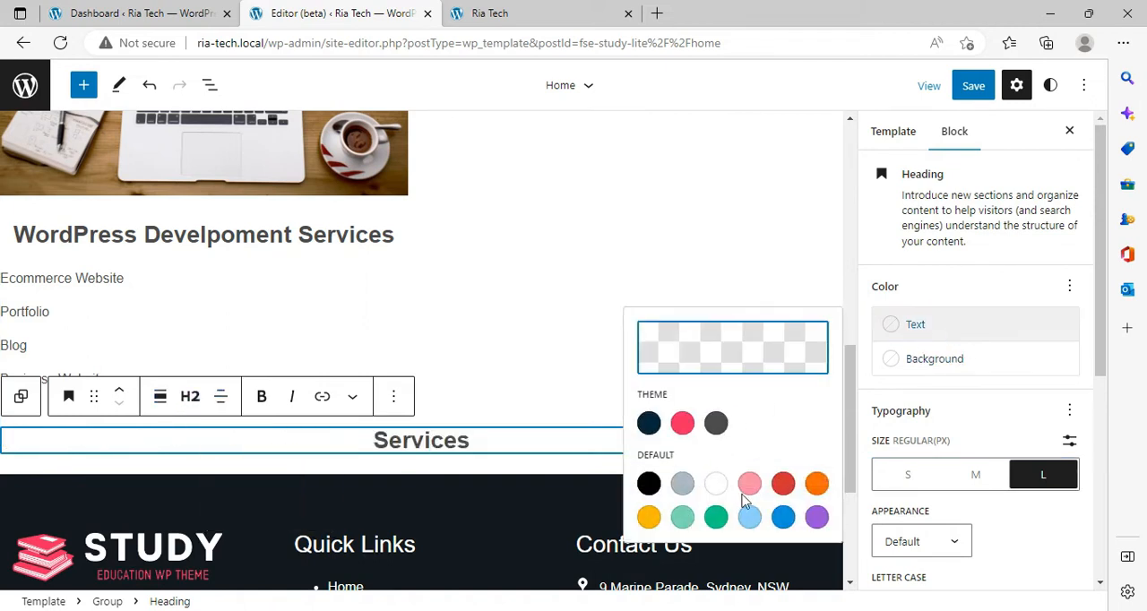
left_click(782, 484)
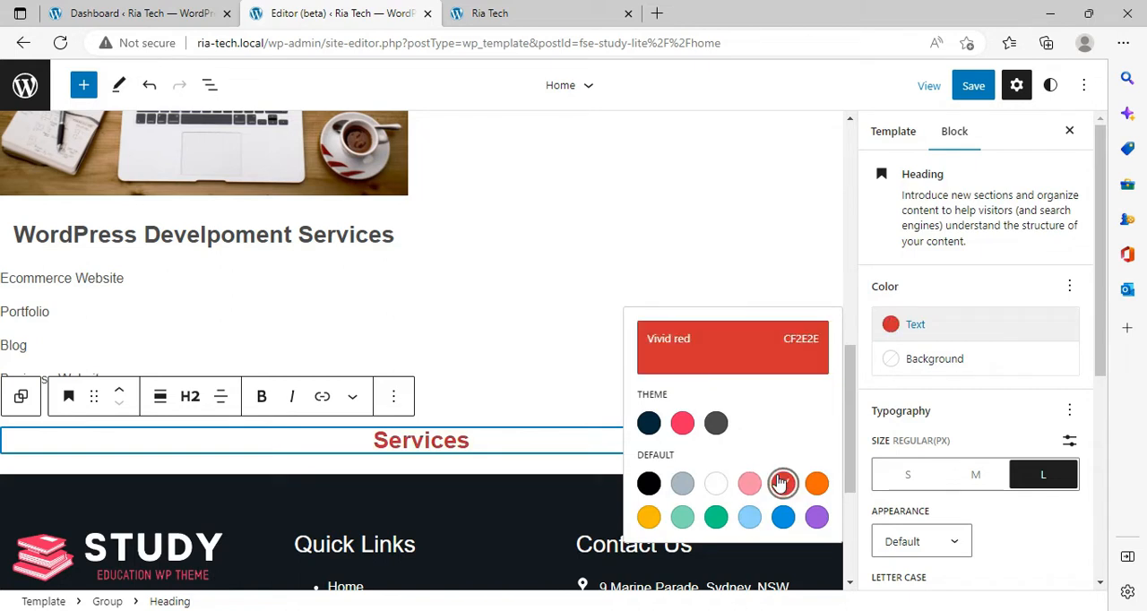
left_click(418, 441)
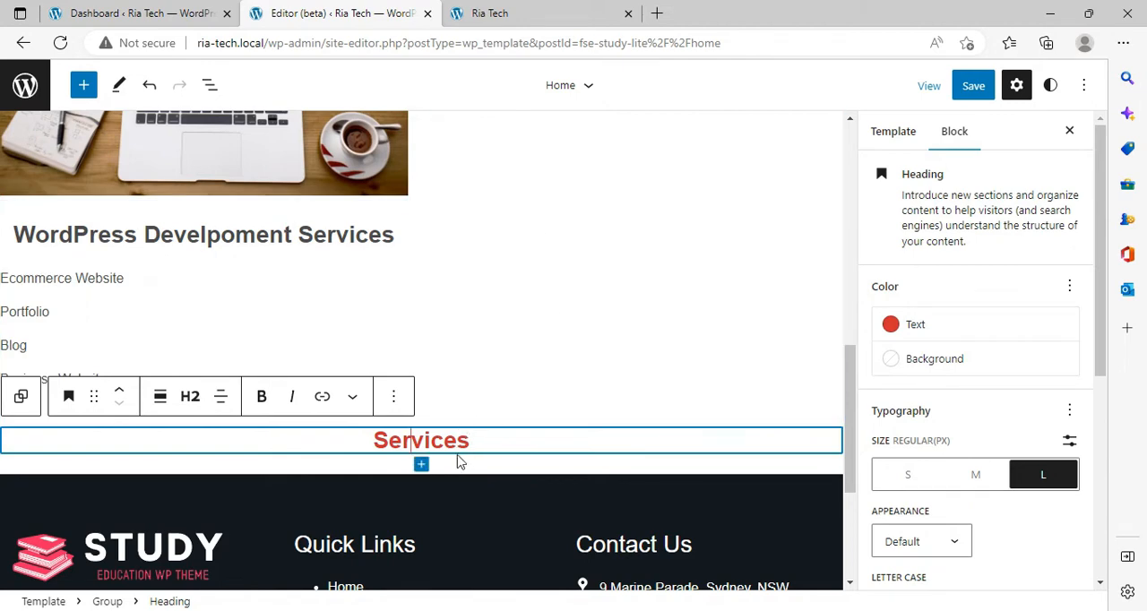
Step: Move the "Services" heading up so it sits between the cover and the two-column section
scroll(468, 330, "up", 4)
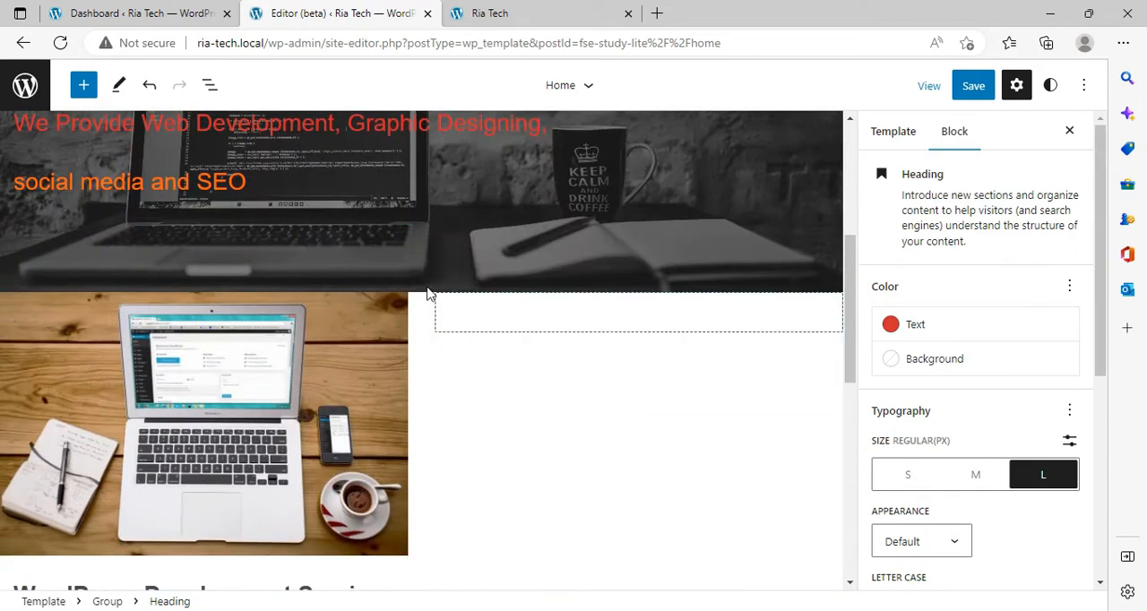
scroll(499, 400, "down", 4)
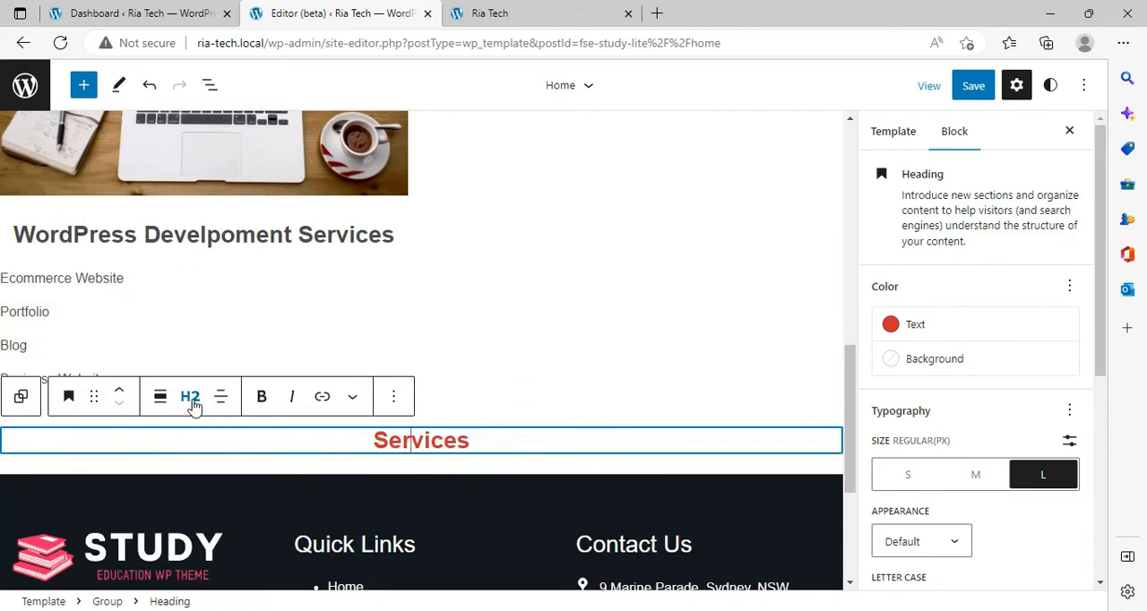
left_click(119, 390)
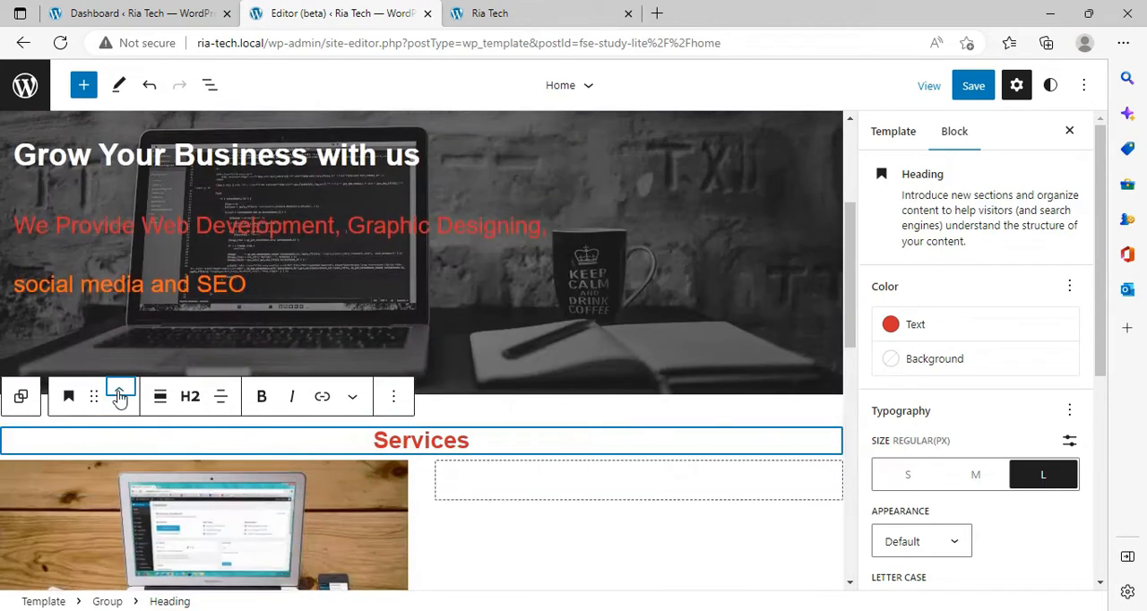
Step: Save the Home template with the "Services" heading and reload the live Ria Tech page
left_click(973, 85)
left_click(961, 84)
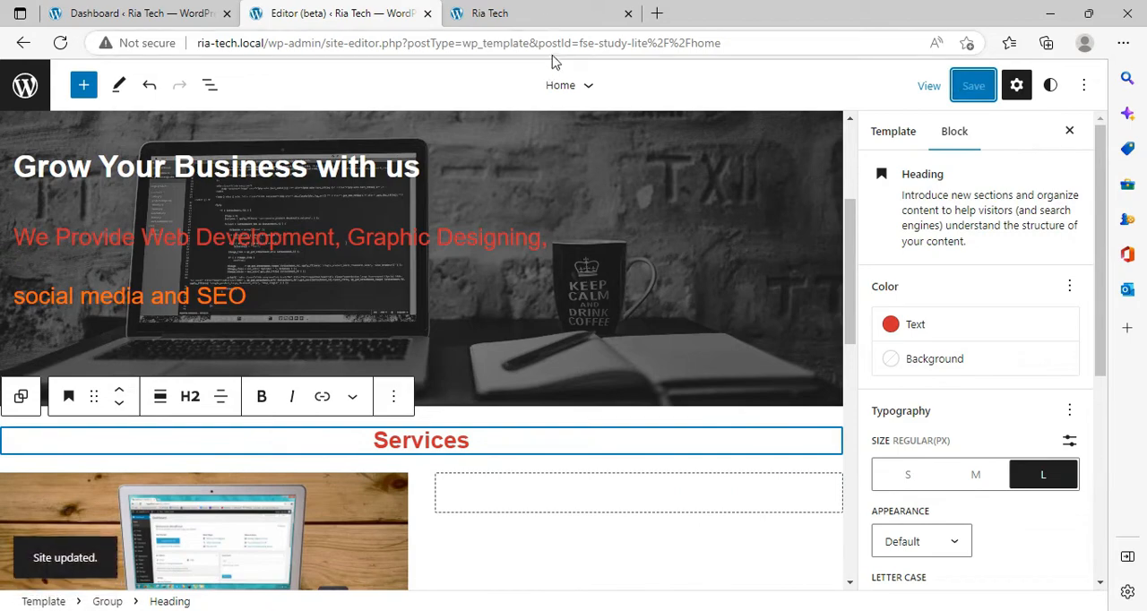
left_click(542, 13)
left_click(60, 43)
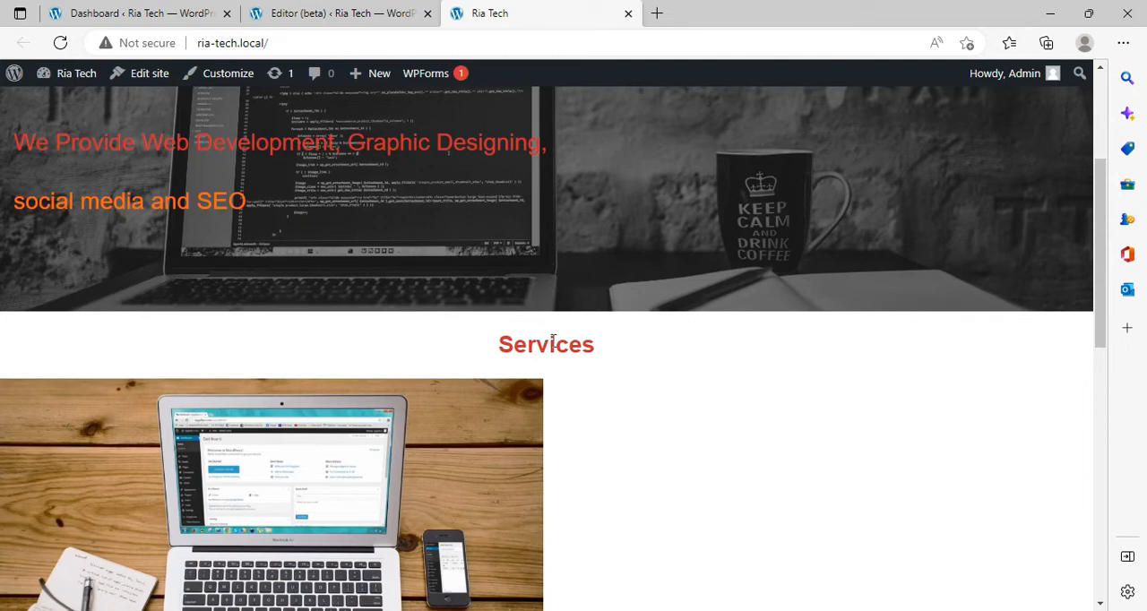
Step: Return to the site editor and give the "Services" heading a black background
left_click(381, 12)
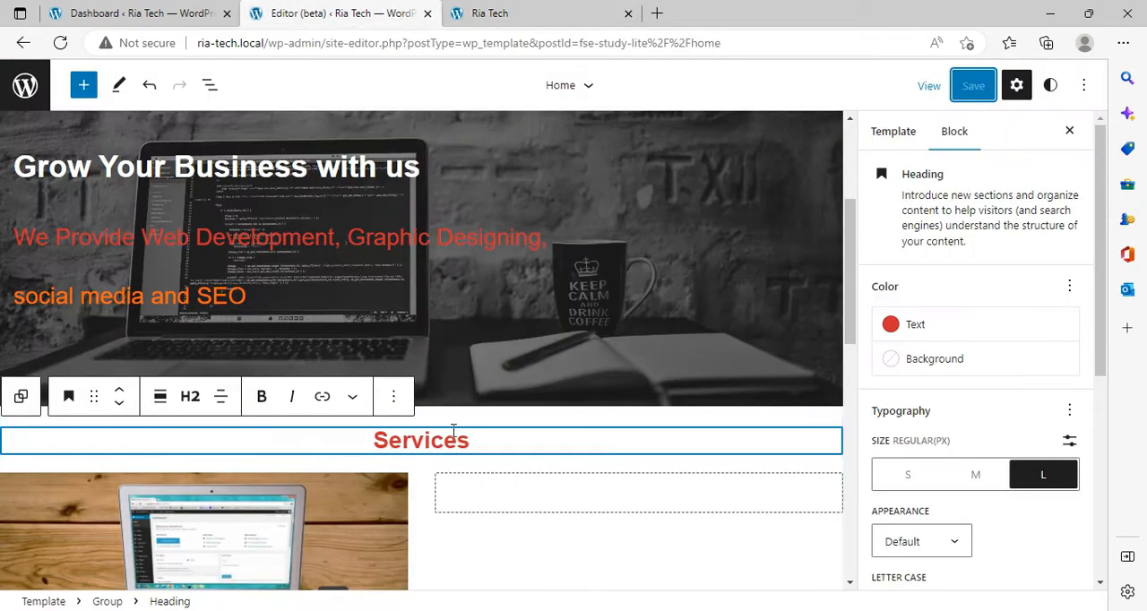
left_click(940, 369)
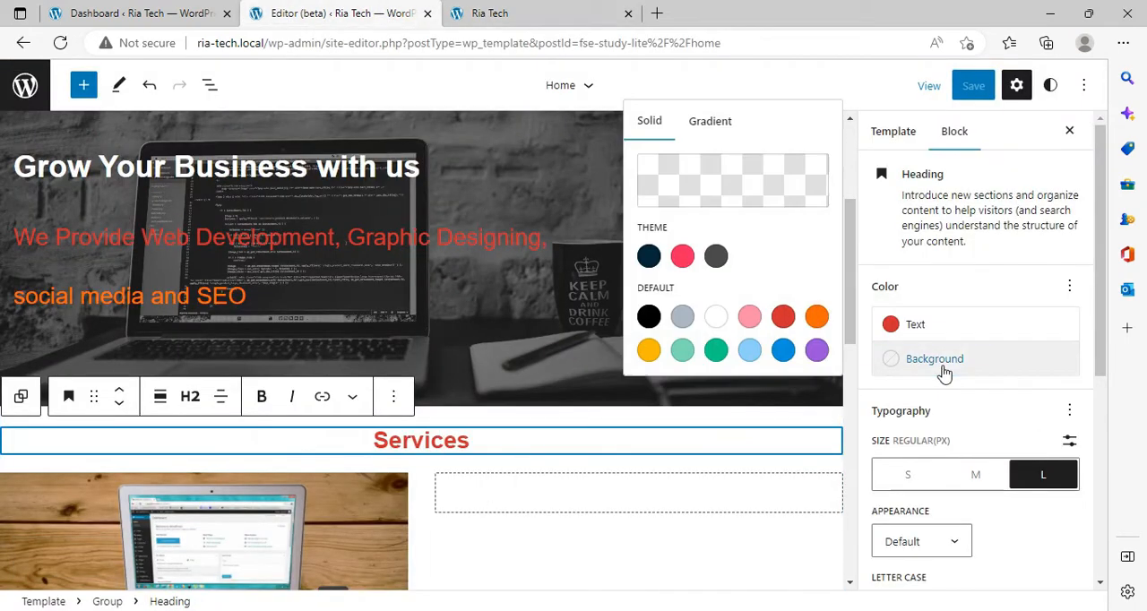
left_click(648, 324)
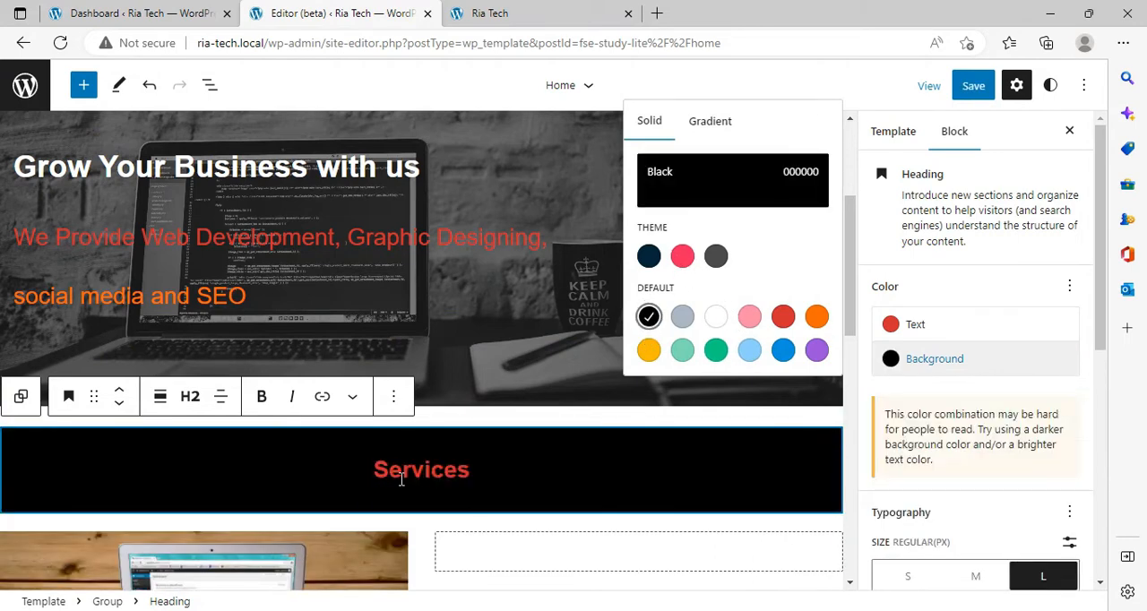
Step: Save the Home template with the heading's black background and reload the live Ria Tech page
left_click(974, 85)
left_click(941, 85)
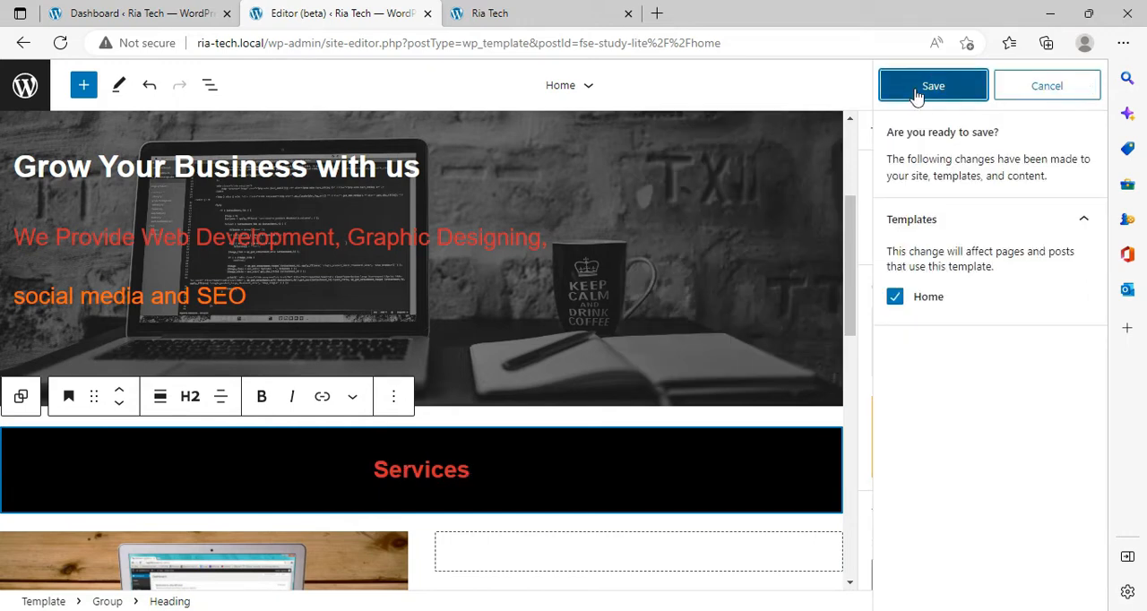
left_click(529, 11)
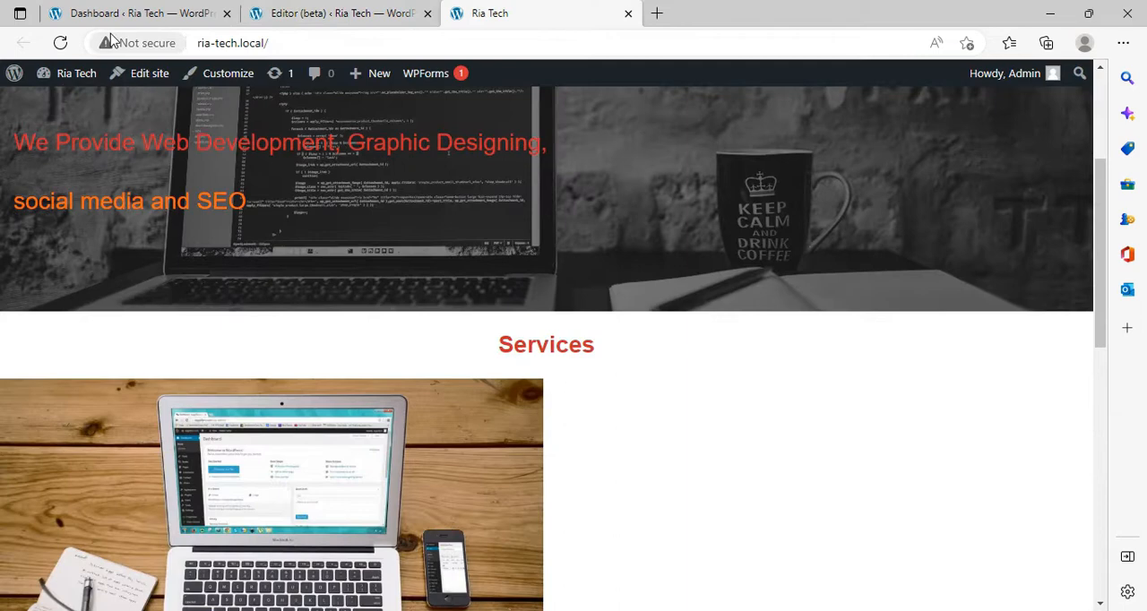
left_click(62, 42)
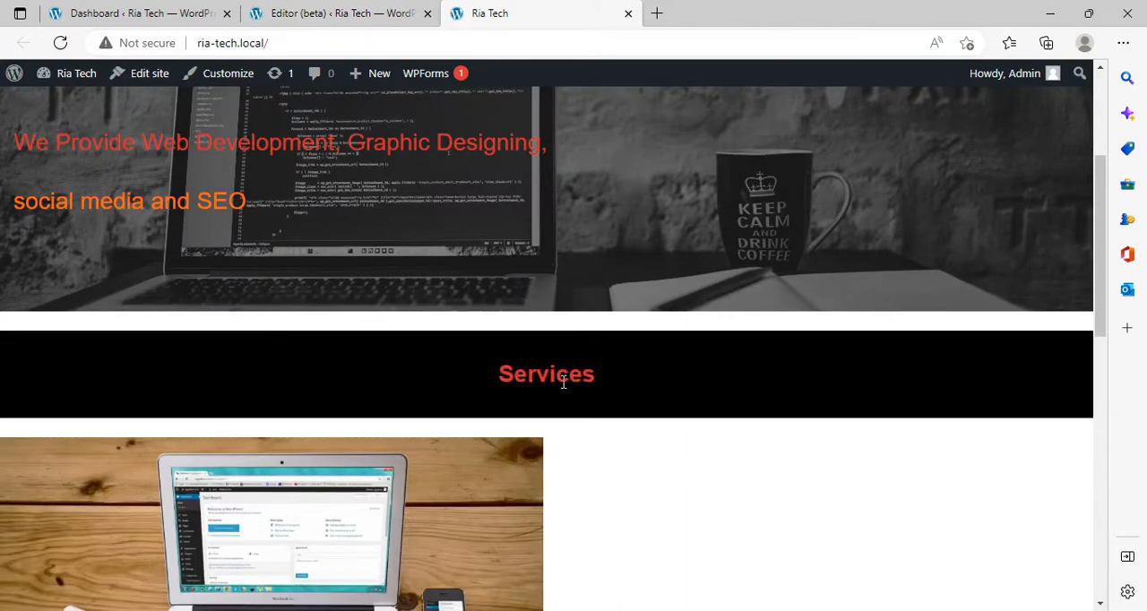
Step: Examine the live home page from header to footer, checking how the black "Services" band looks
scroll(558, 403, "down", 6)
scroll(558, 404, "up", 6)
scroll(557, 406, "up", 2)
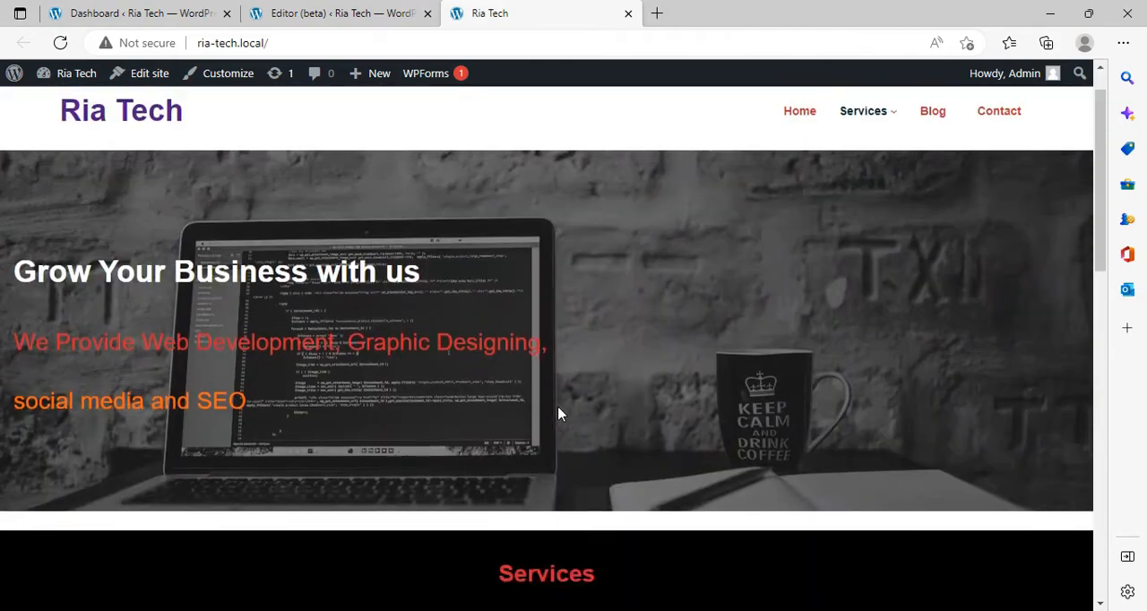
scroll(557, 407, "down", 5)
scroll(557, 415, "down", 3)
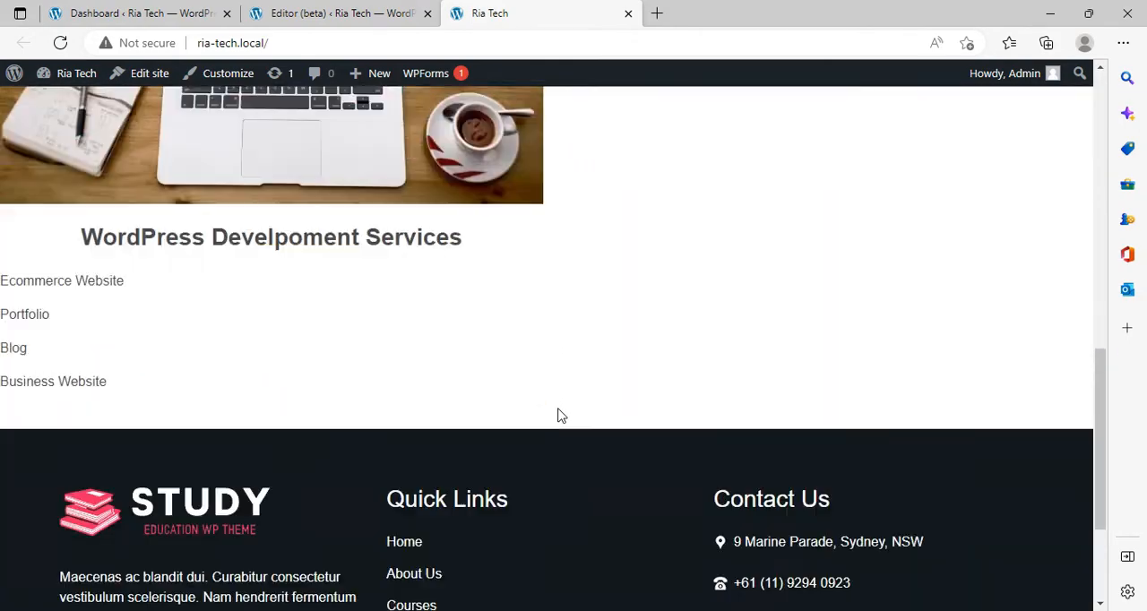
scroll(557, 417, "up", 7)
scroll(557, 423, "down", 3)
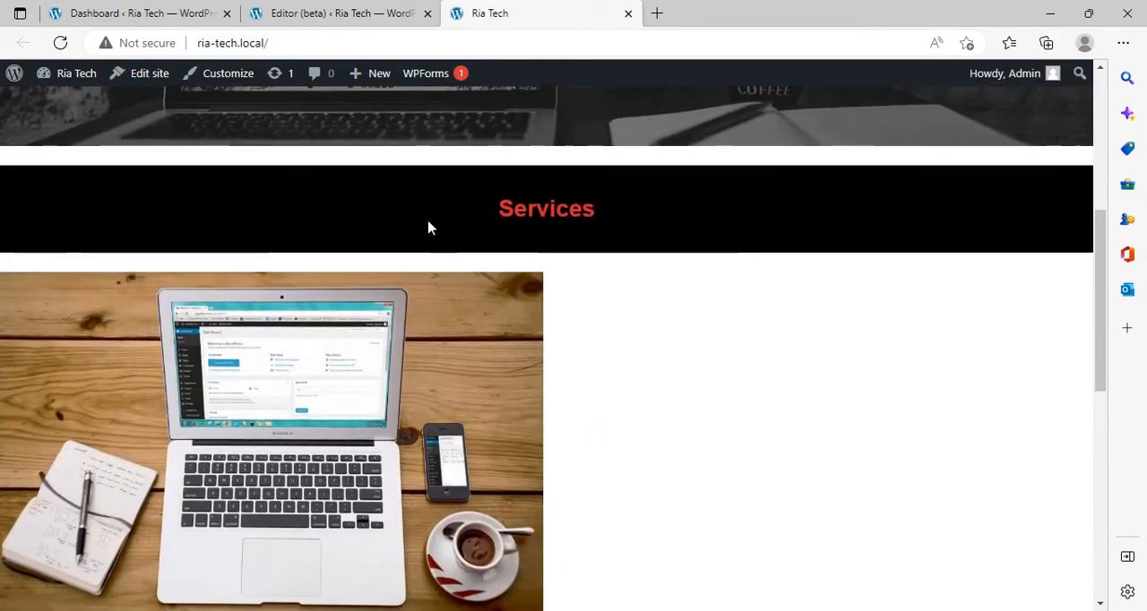
Step: Go back to the site editor and remove the black background from the "Services" heading
left_click(330, 12)
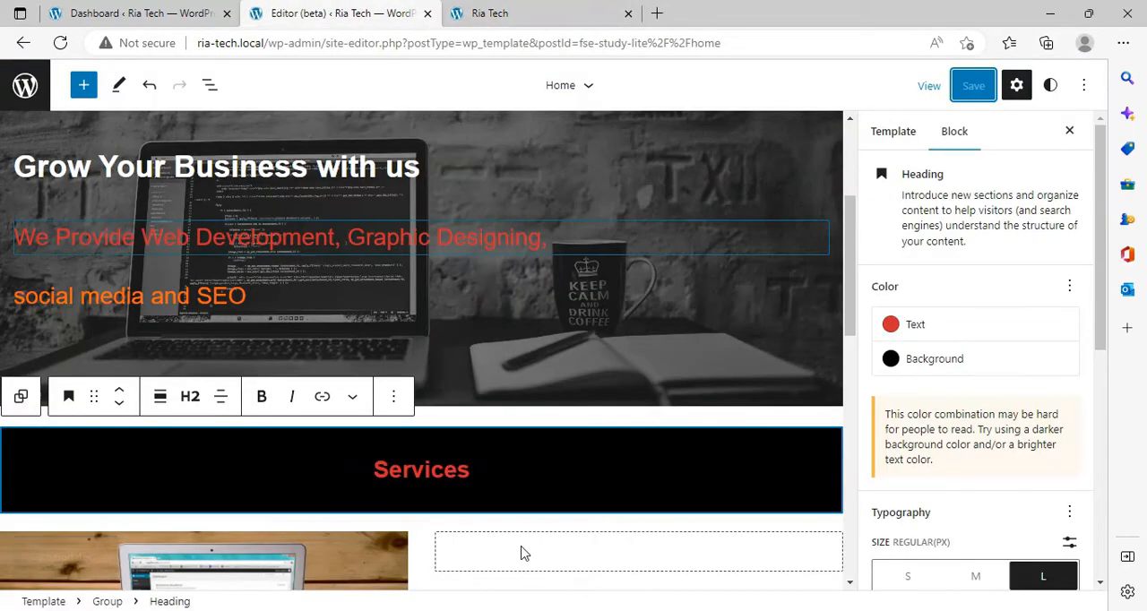
left_click(904, 366)
left_click(648, 316)
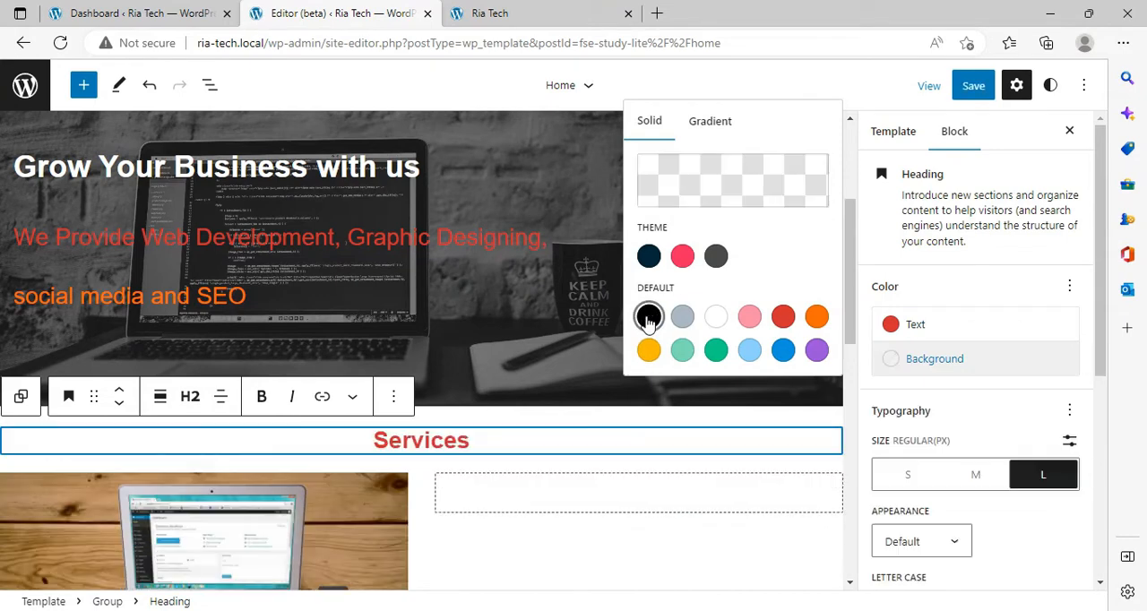
left_click(858, 76)
Step: Insert an Image block in the empty second services column and check the Downloads folder for a suitable picture
scroll(615, 432, "down", 3)
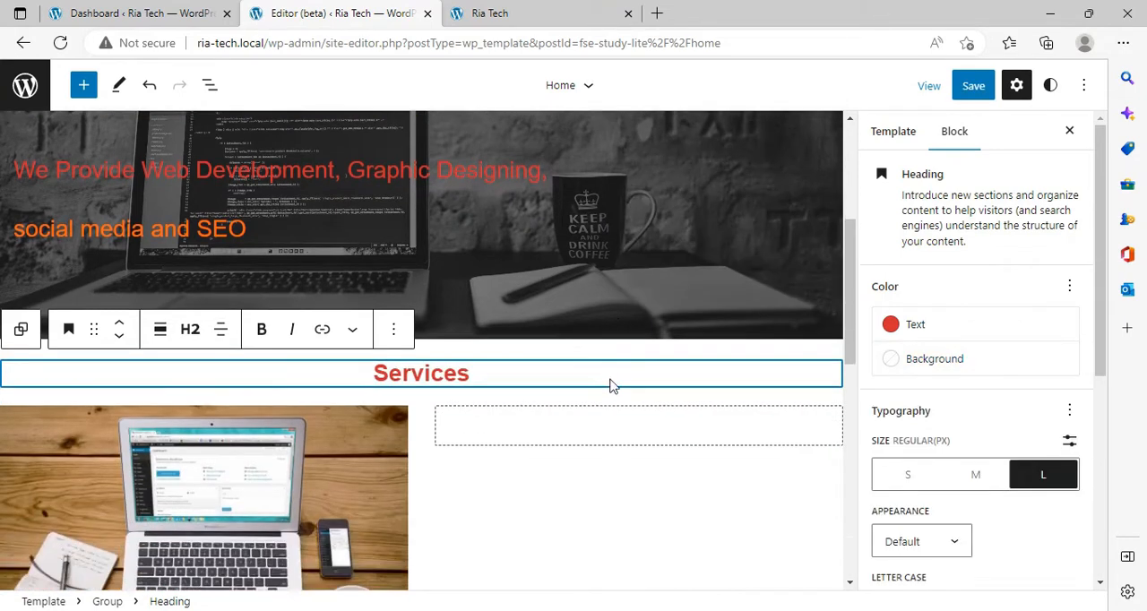
left_click(542, 215)
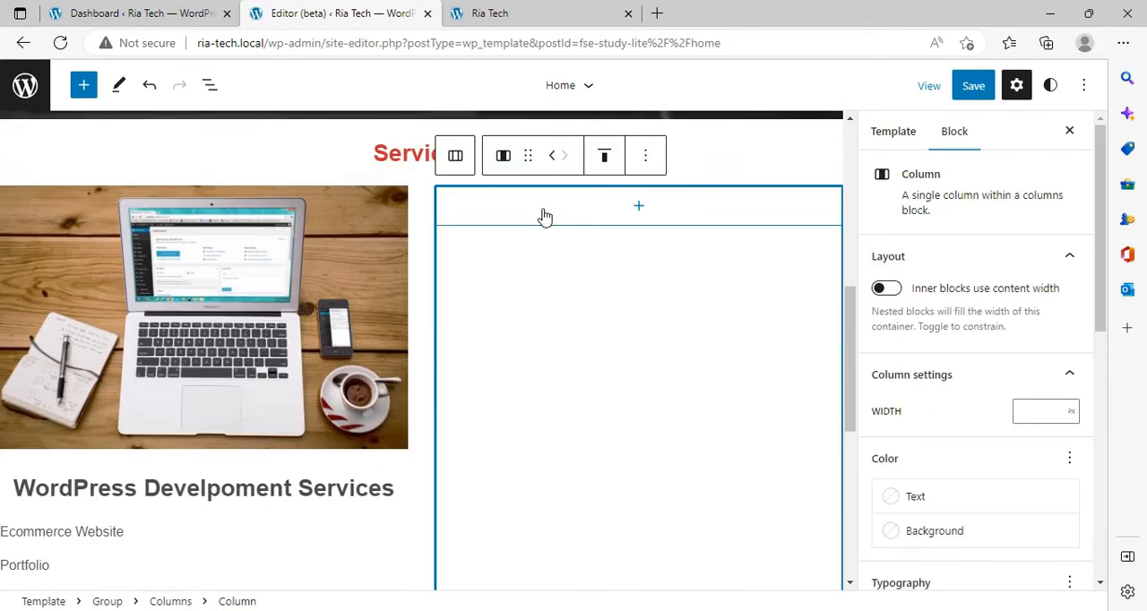
left_click(655, 212)
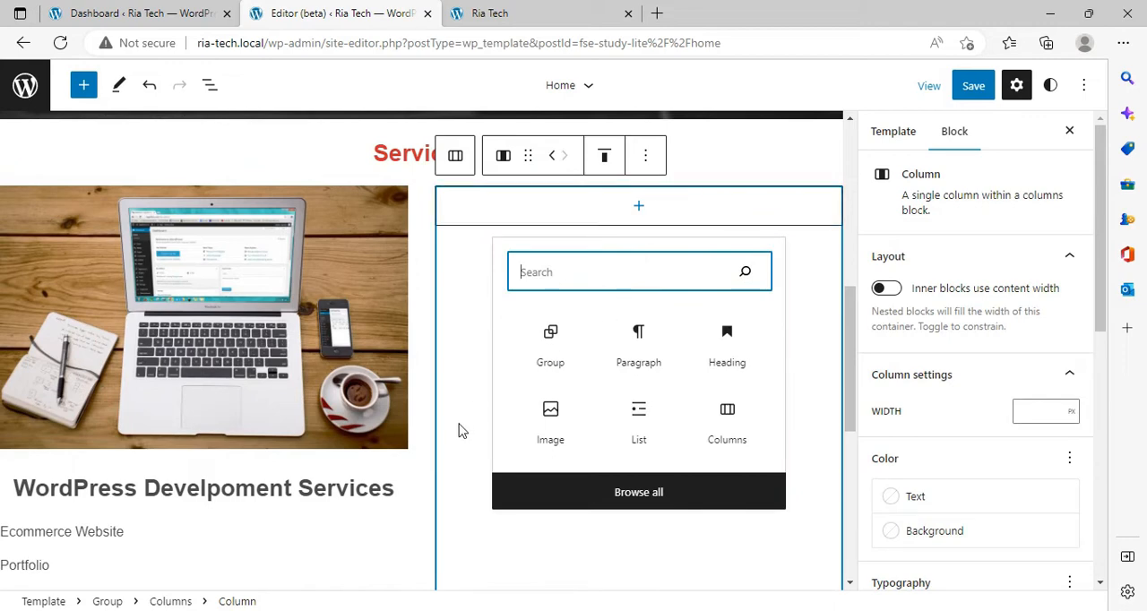
left_click(543, 439)
left_click(463, 303)
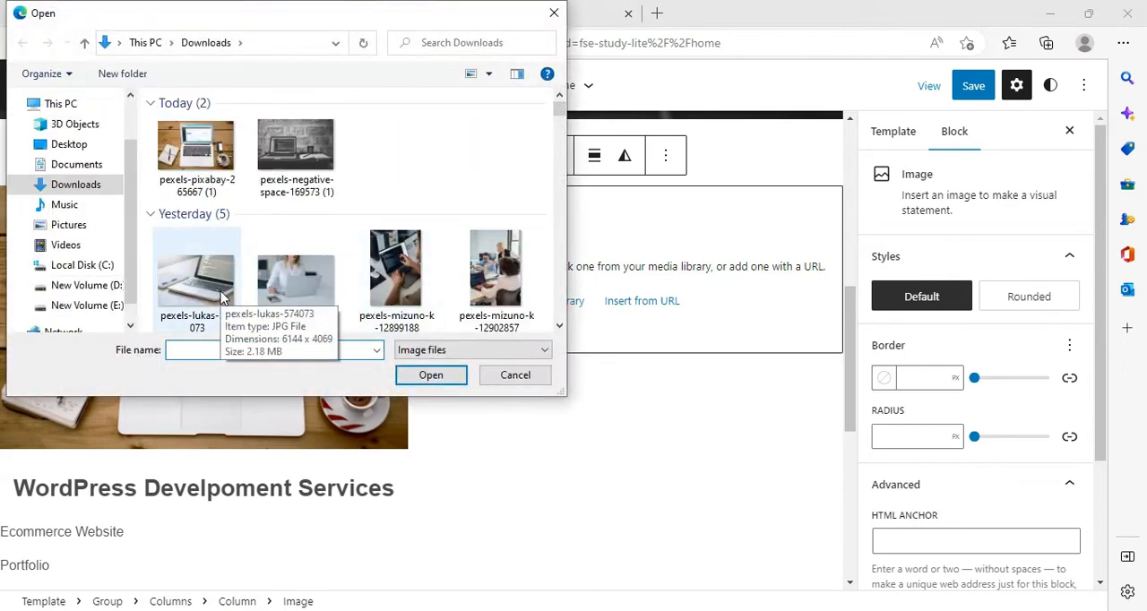
left_click(491, 374)
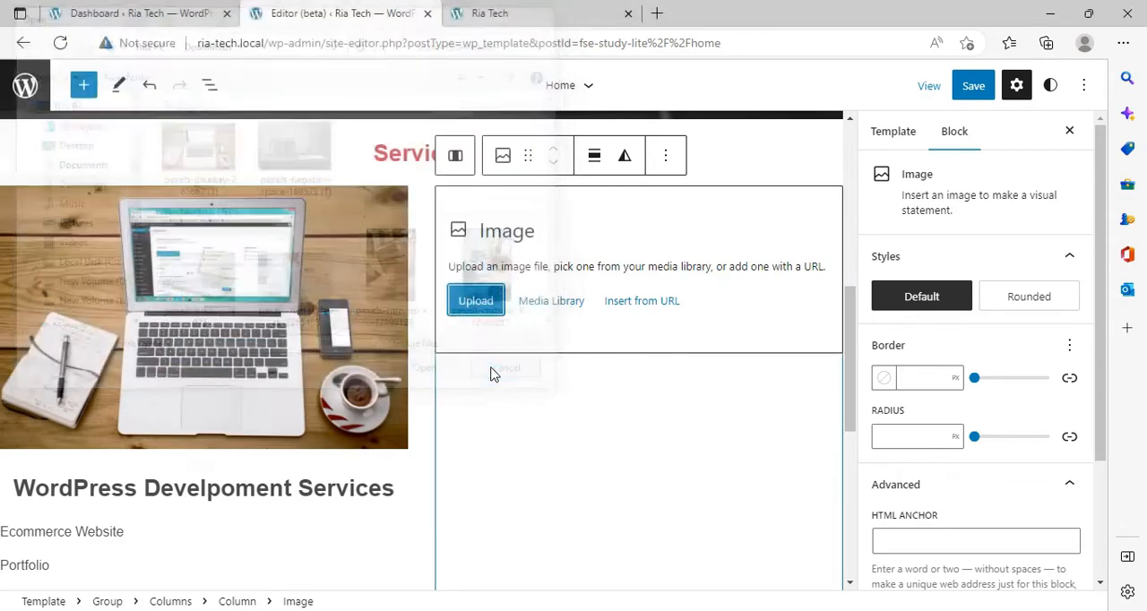
Step: Switch to Pexels in the other browser and search its photos for "graphic design"
left_click(465, 610)
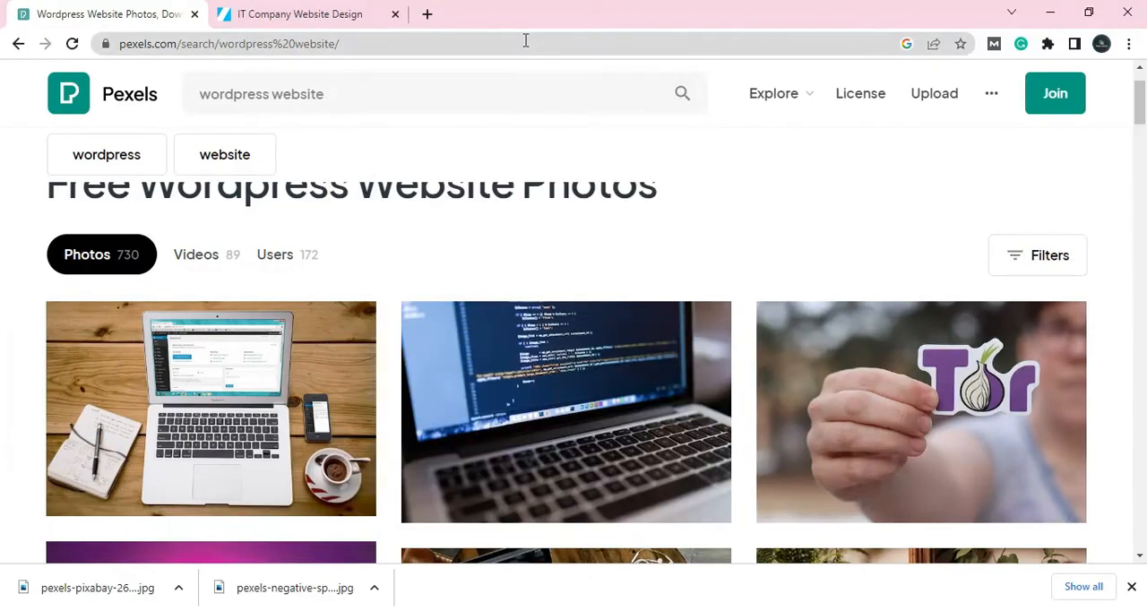
left_click(406, 98)
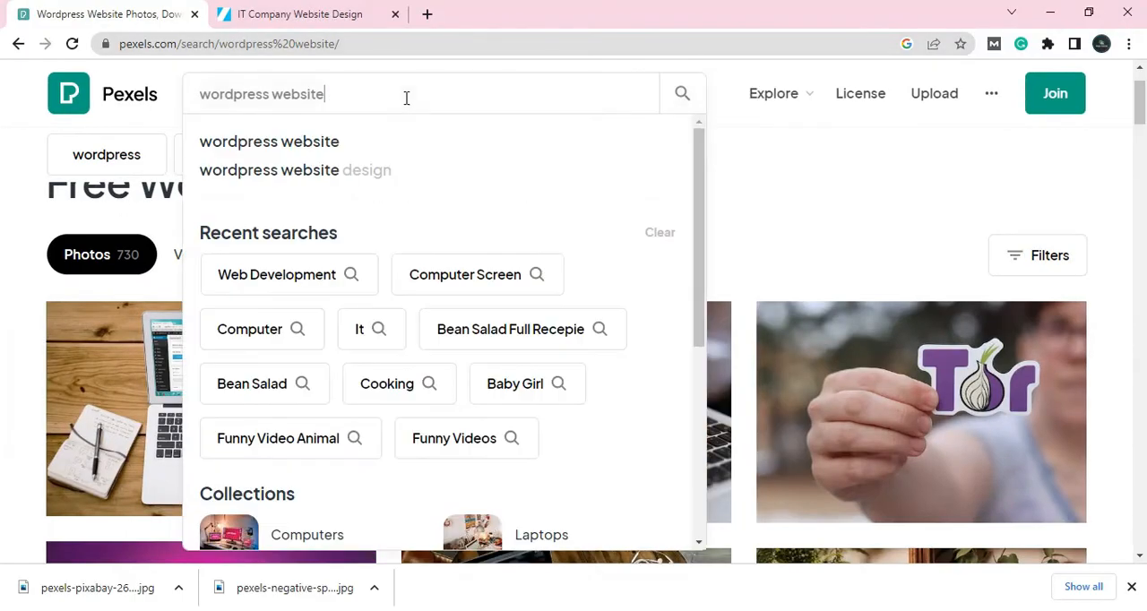
key("BackSpace")
key("BackSpace")
key("BackSpace")
key("BackSpace")
key("BackSpace")
key("BackSpace")
key("BackSpace")
key("BackSpace")
key("BackSpace")
key("BackSpace")
key("BackSpace")
key("BackSpace")
key("BackSpace")
key("BackSpace")
key("BackSpace")
key("BackSpace")
key("BackSpace")
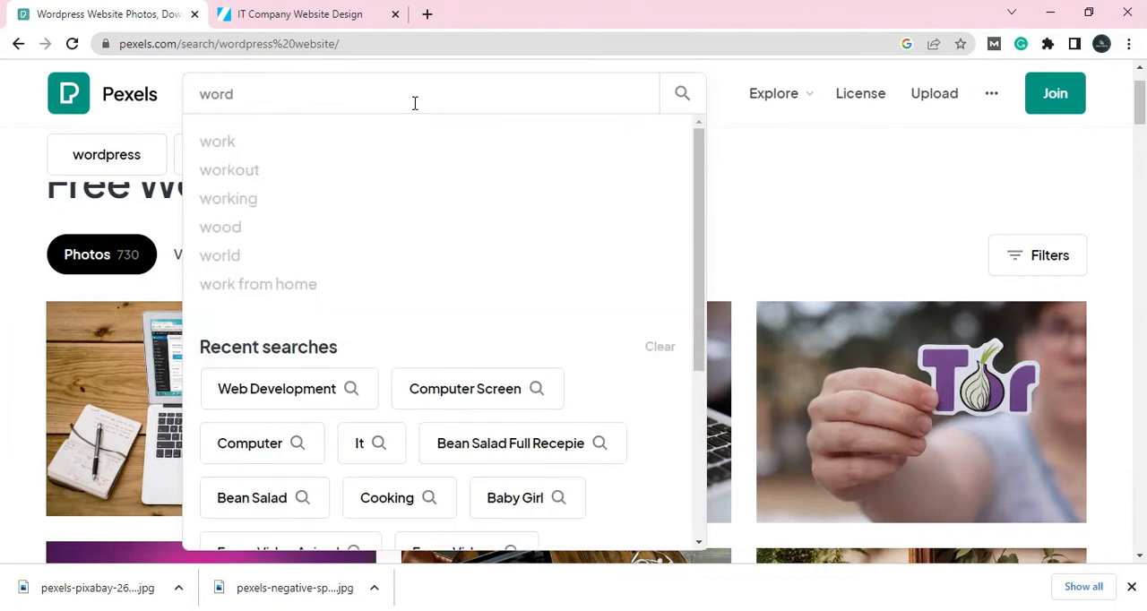
type("gr")
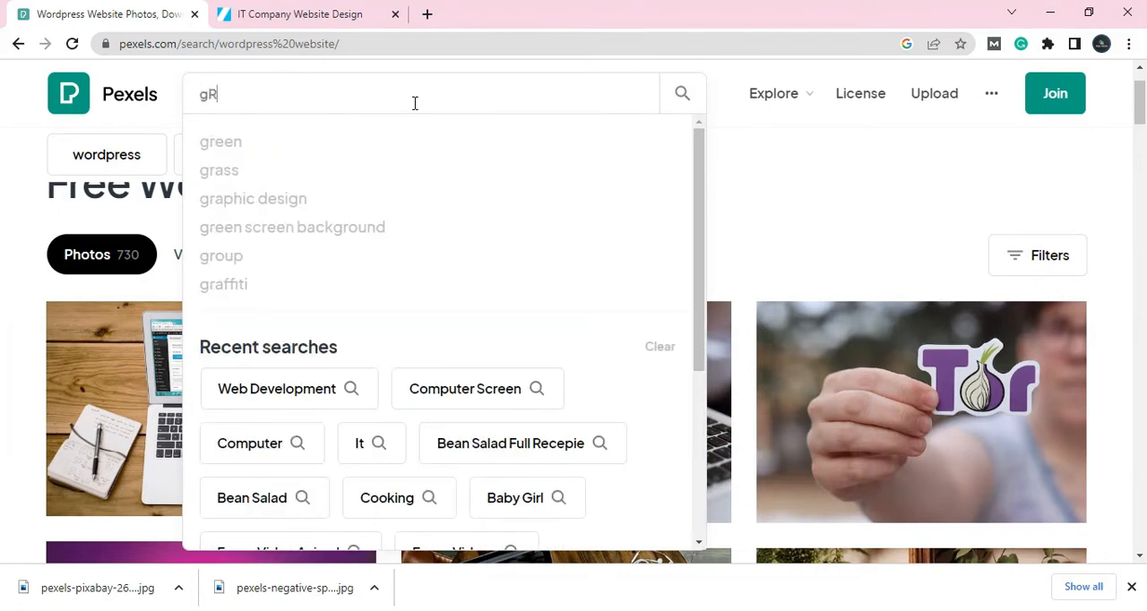
key("BackSpace")
key("BackSpace")
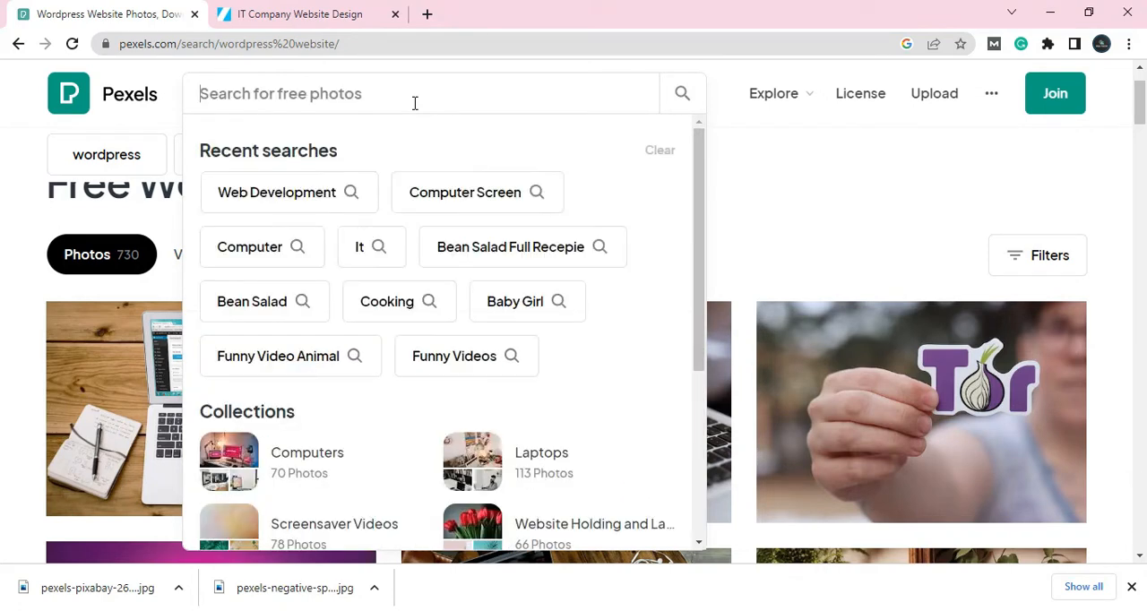
type("Gra")
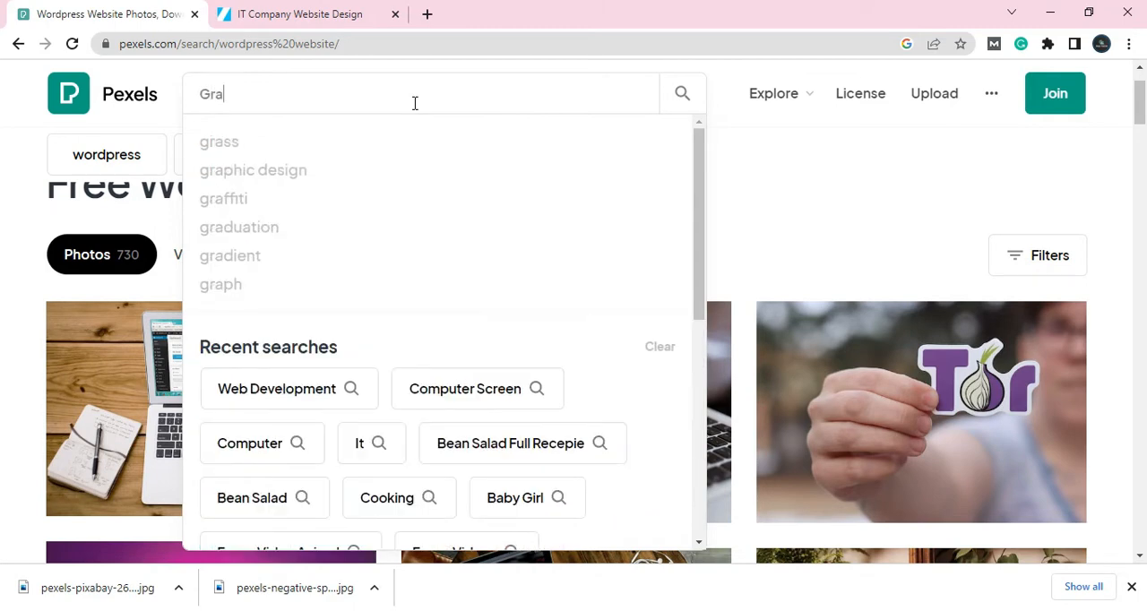
left_click(286, 174)
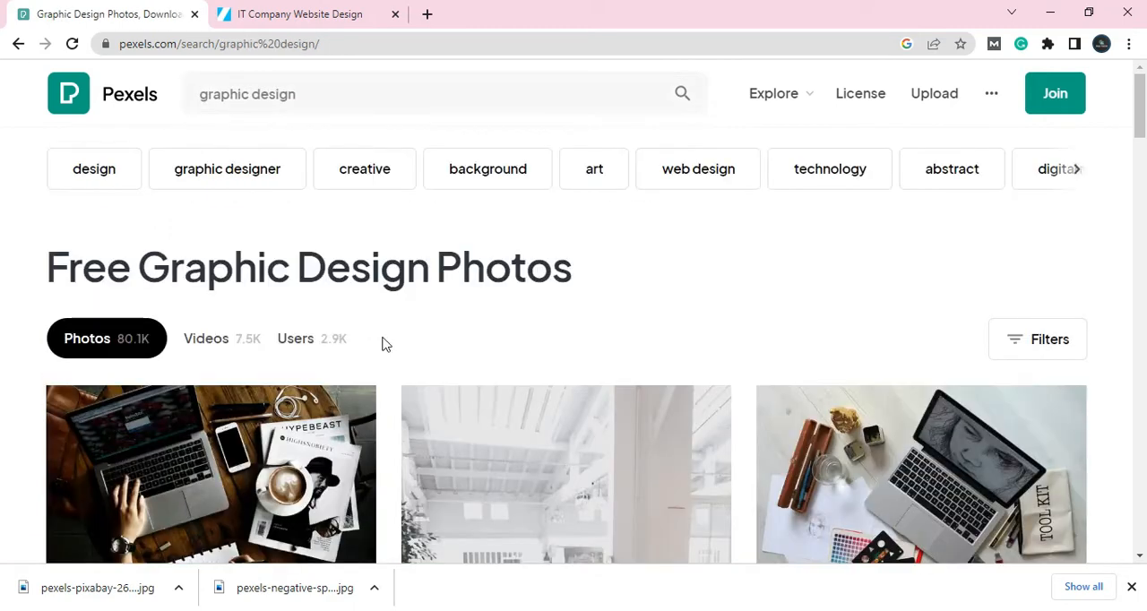
Step: Browse the graphic design photos and download the Pixabay one showing a laptop with drawing tools and a tool kit bag
scroll(383, 343, "down", 2)
scroll(386, 345, "down", 1)
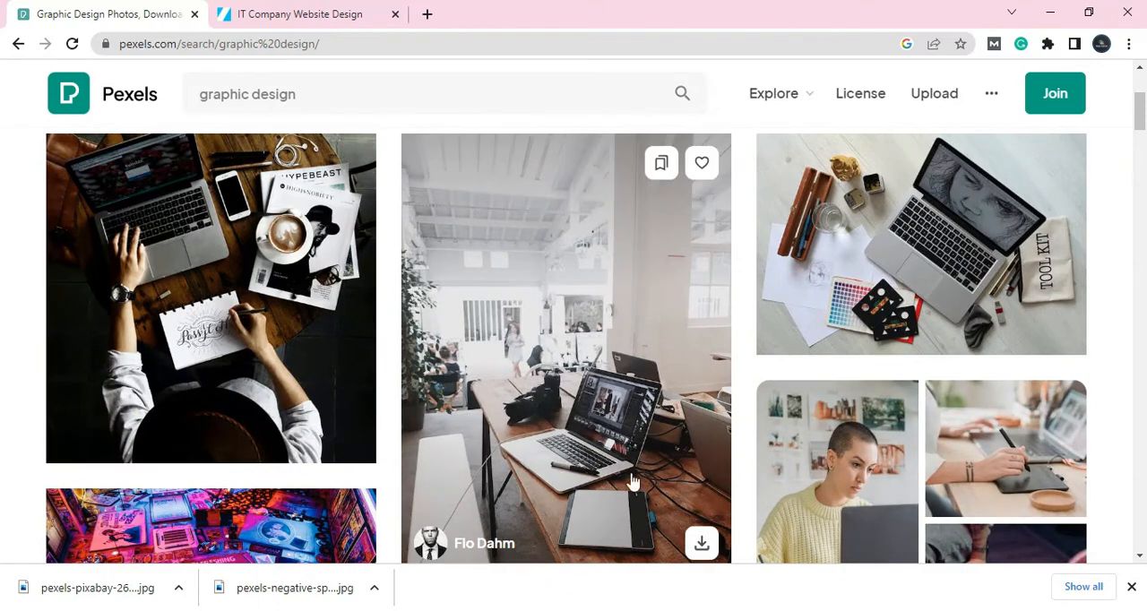
scroll(663, 393, "down", 1)
scroll(663, 394, "down", 7)
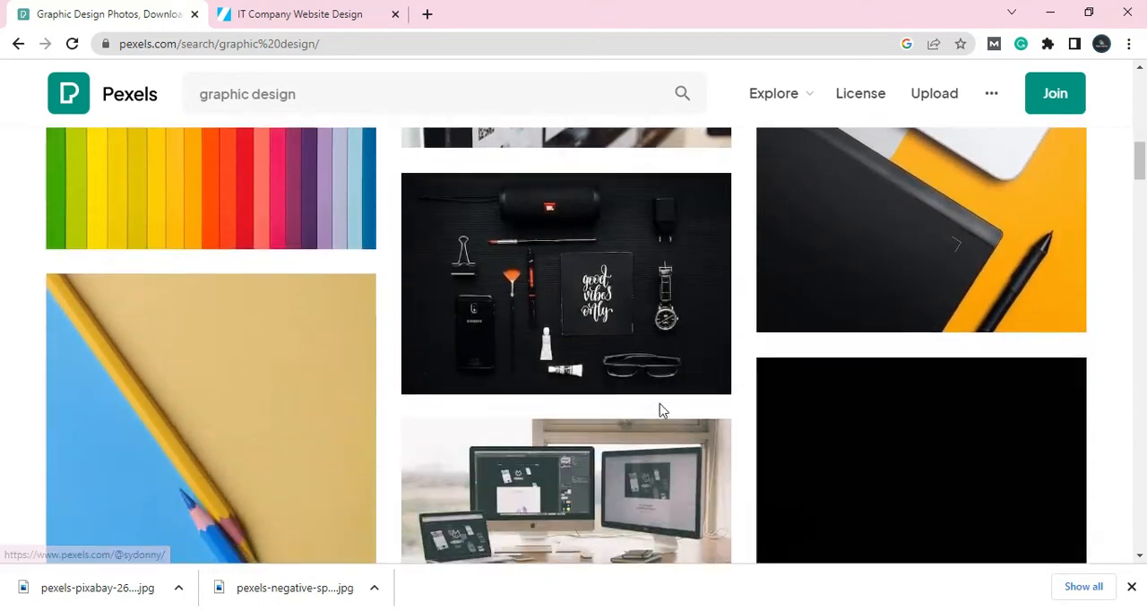
scroll(587, 334, "down", 6)
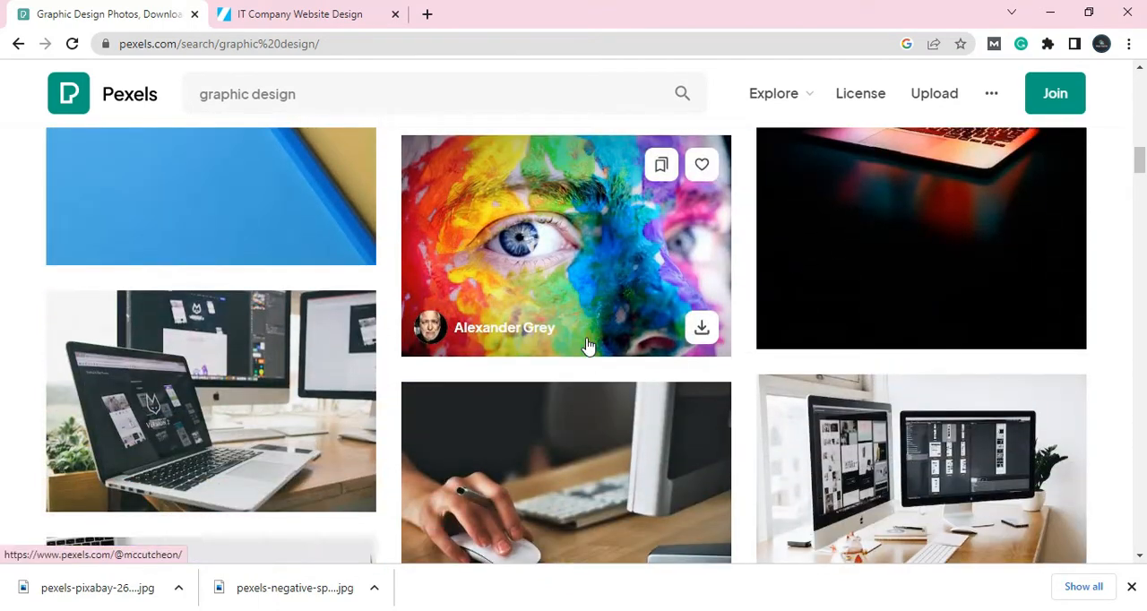
scroll(588, 346, "down", 2)
scroll(587, 345, "down", 5)
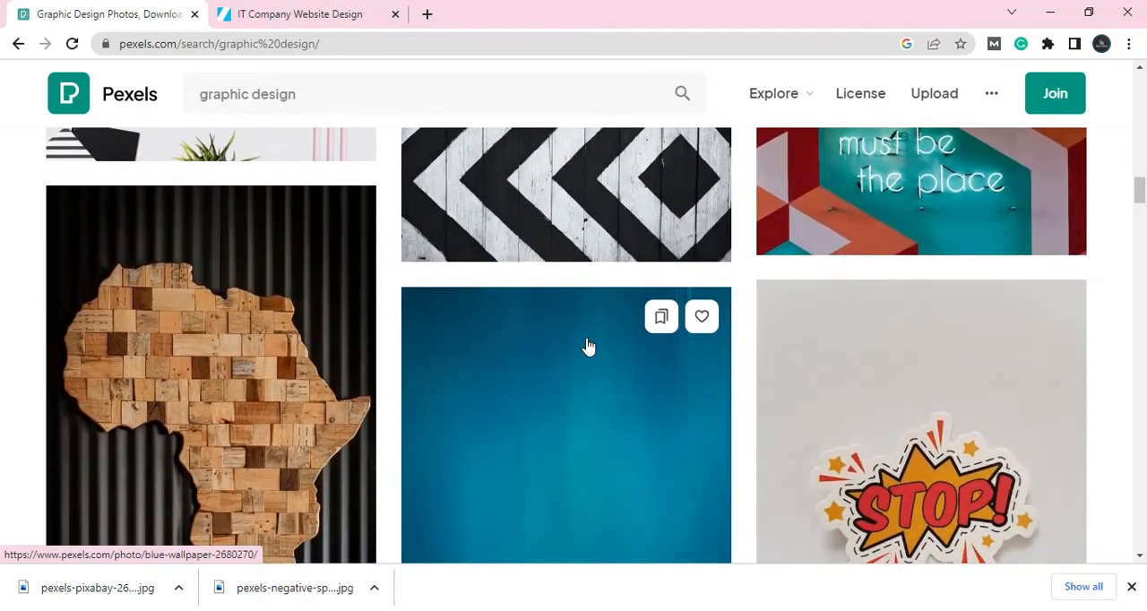
scroll(587, 345, "up", 3)
scroll(588, 346, "up", 10)
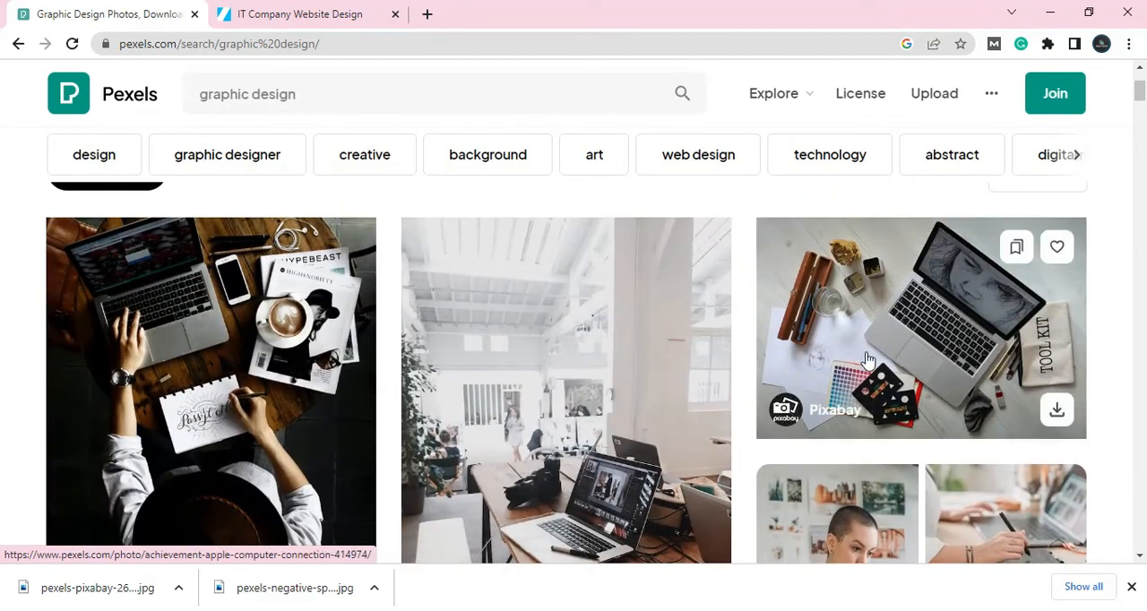
left_click(1057, 412)
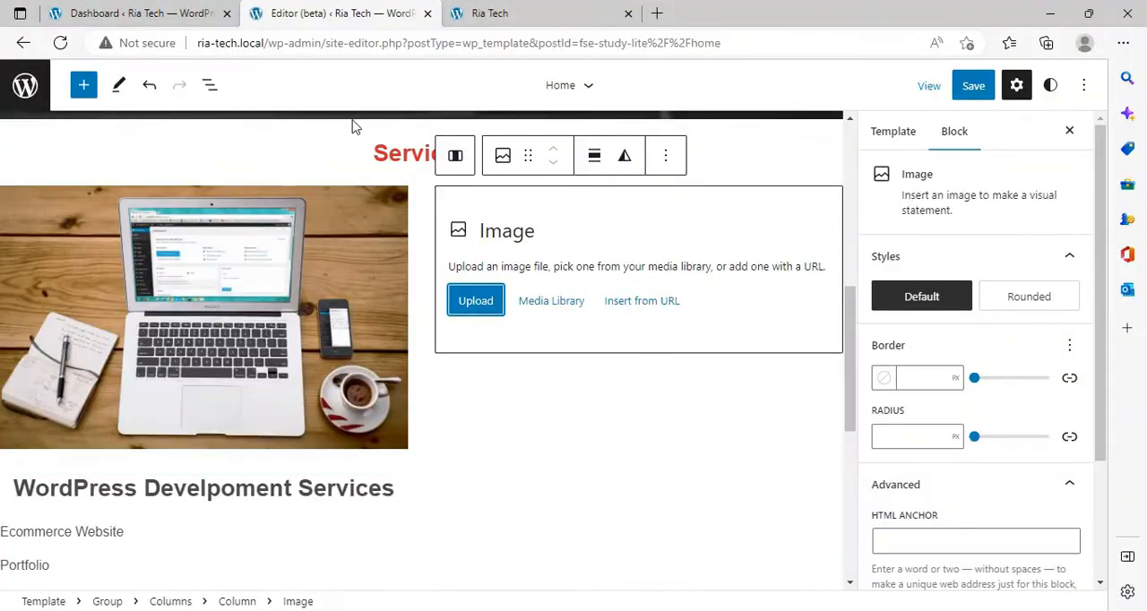
Step: Return to the site editor and upload "pexels-pixabay-414974 (1)" from Downloads into the second column's Image block
left_click(475, 301)
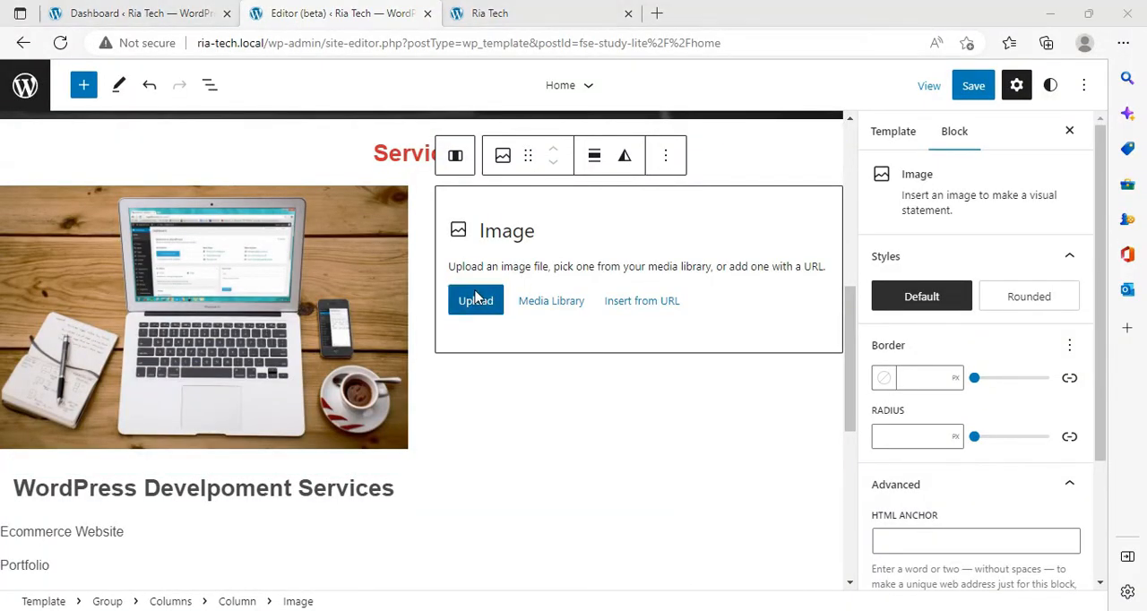
left_click(170, 174)
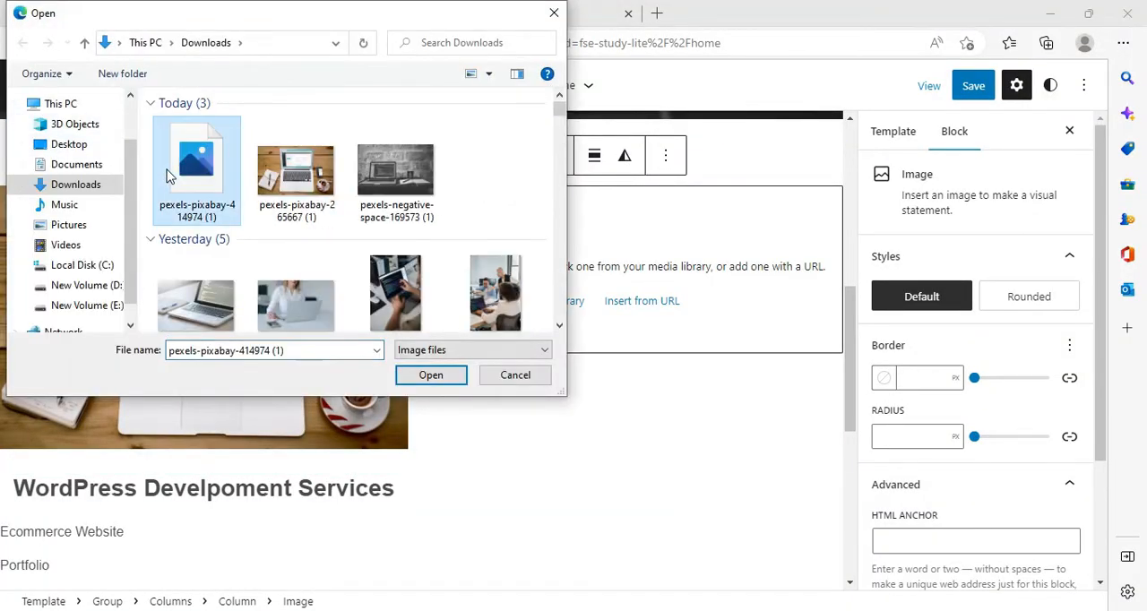
left_click(431, 374)
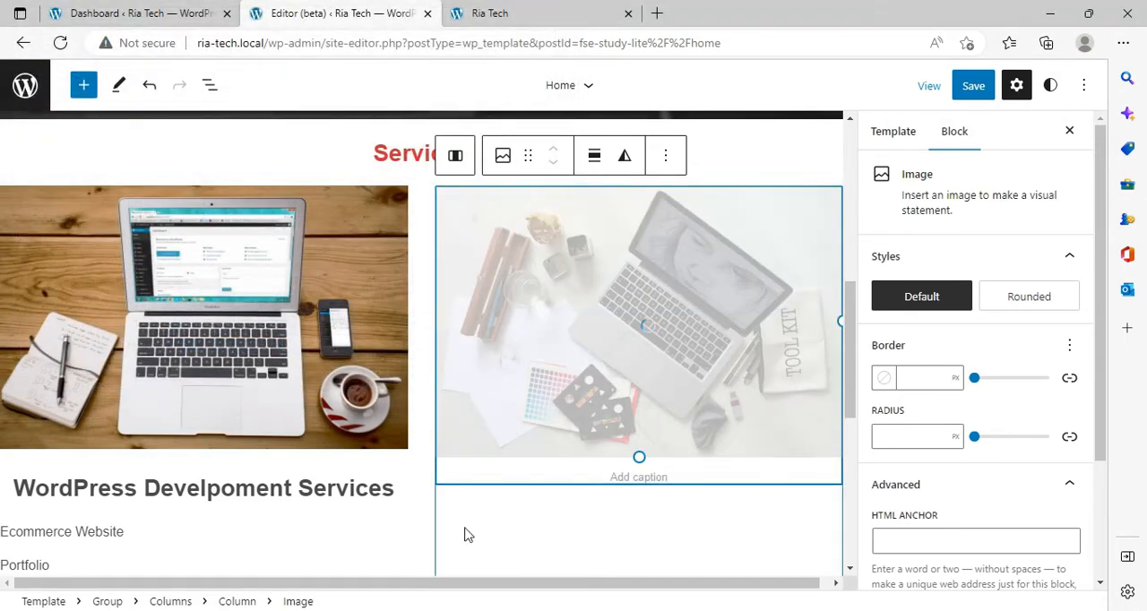
Step: Add the heading "Graphic Designing Services" below the image in the second column
left_click(465, 165)
scroll(767, 422, "down", 4)
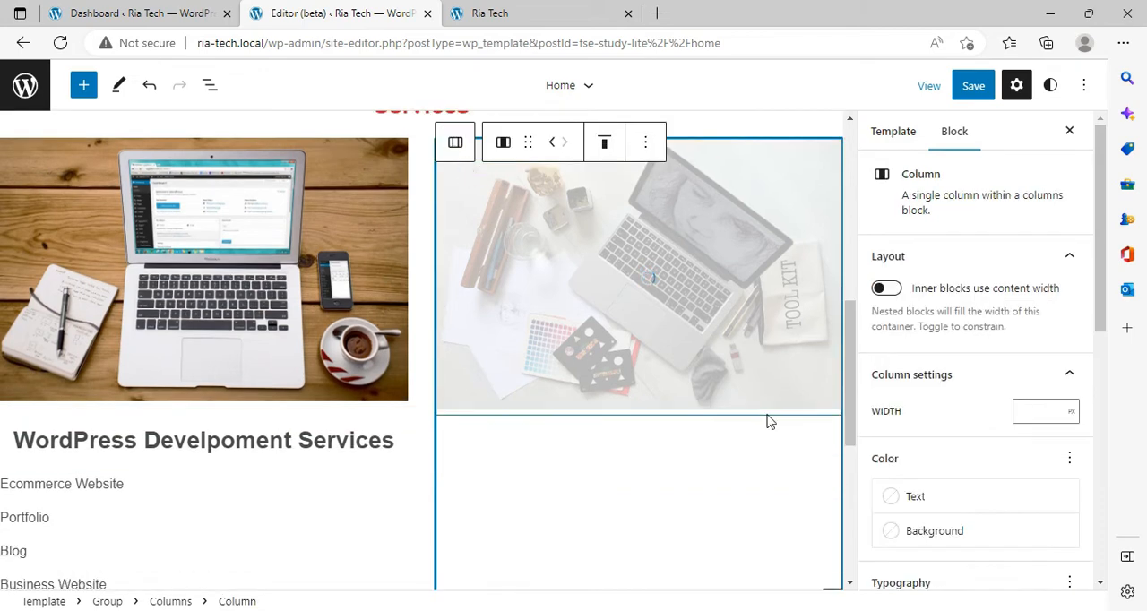
left_click(832, 309)
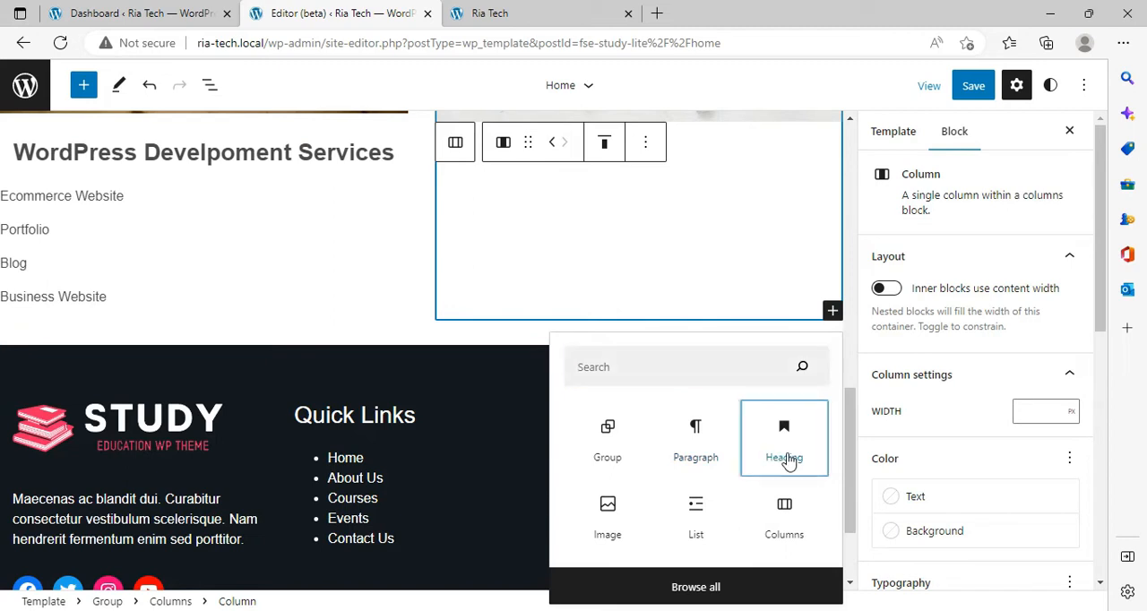
left_click(787, 458)
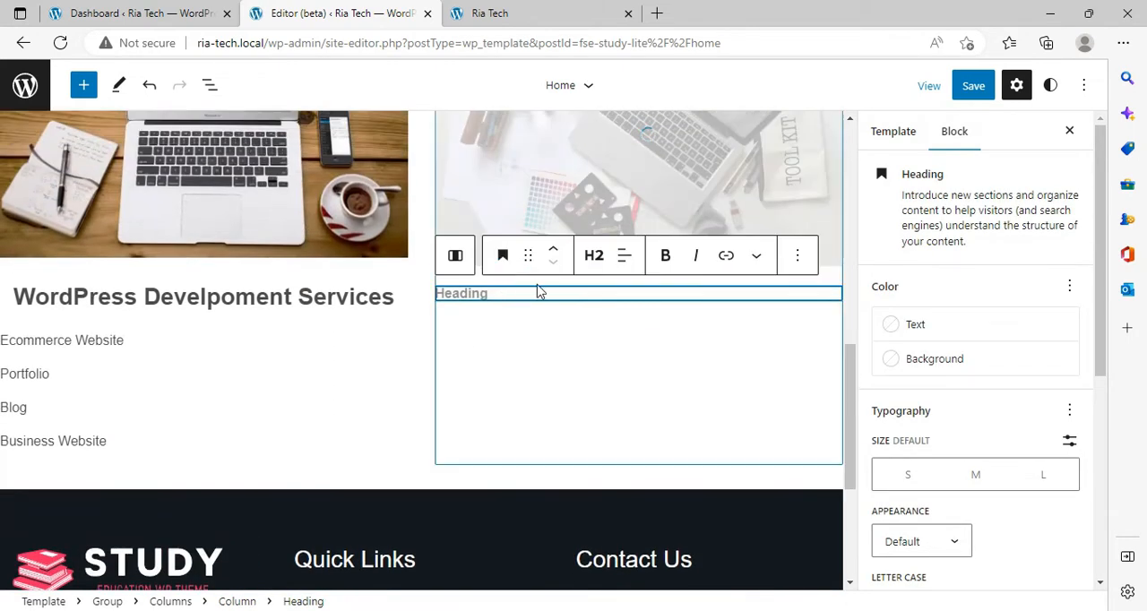
type("Graphu")
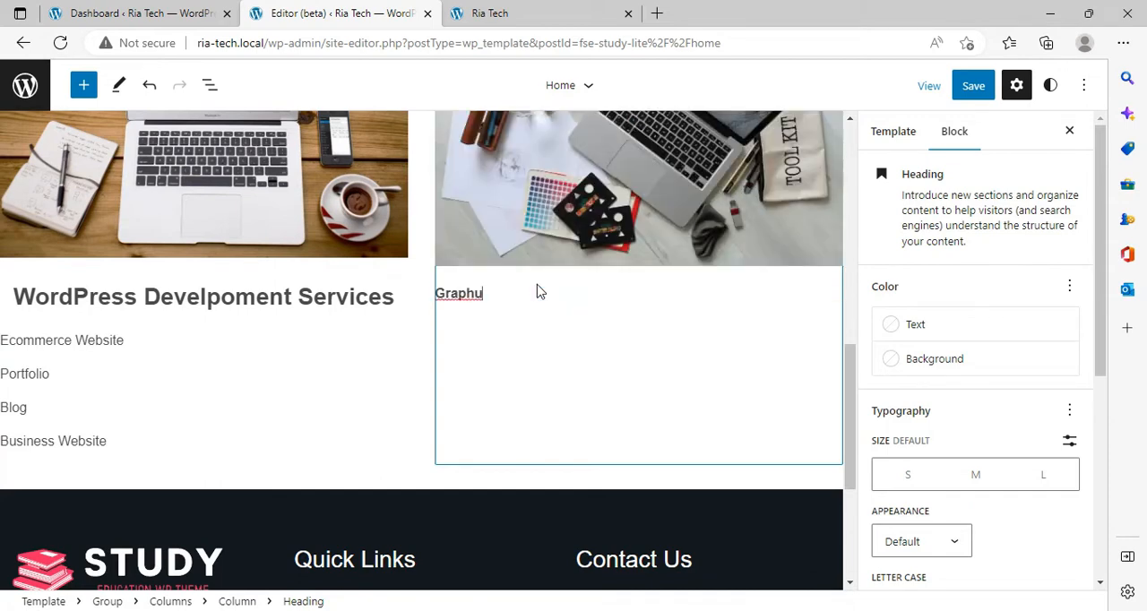
key("BackSpace")
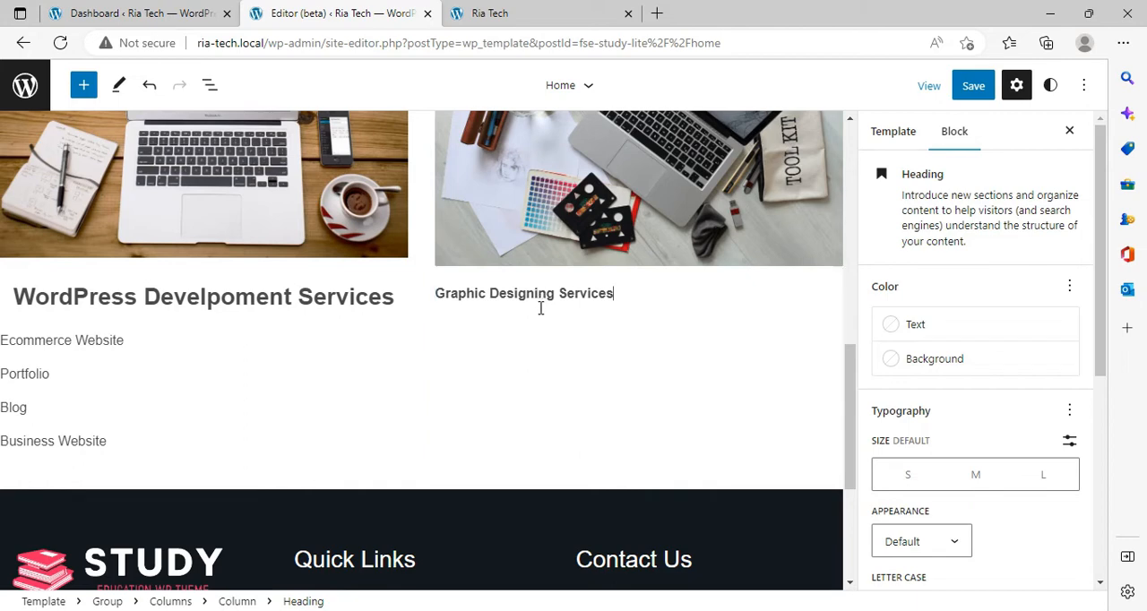
Step: Set the "Graphic Designing Services" heading to size L and center its text
left_click(546, 296)
left_click(553, 302)
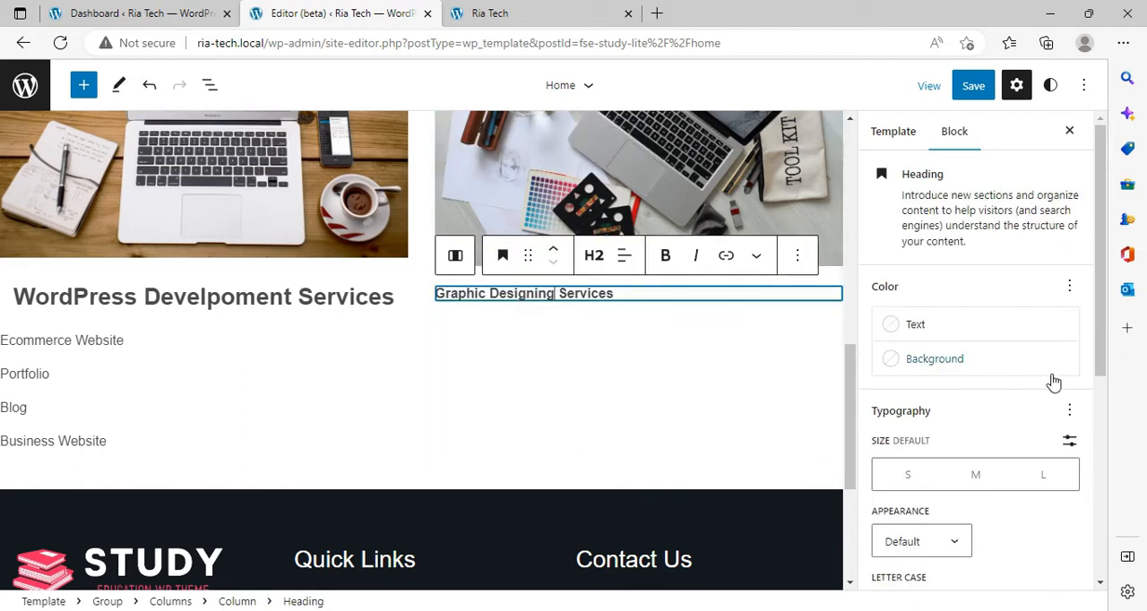
left_click(1040, 484)
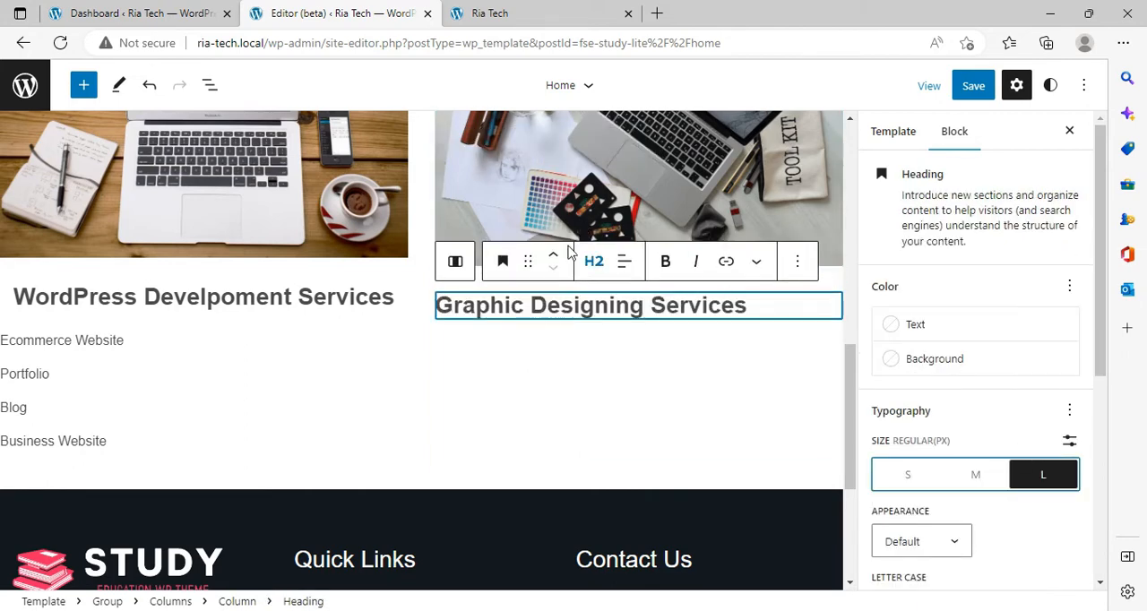
left_click(624, 261)
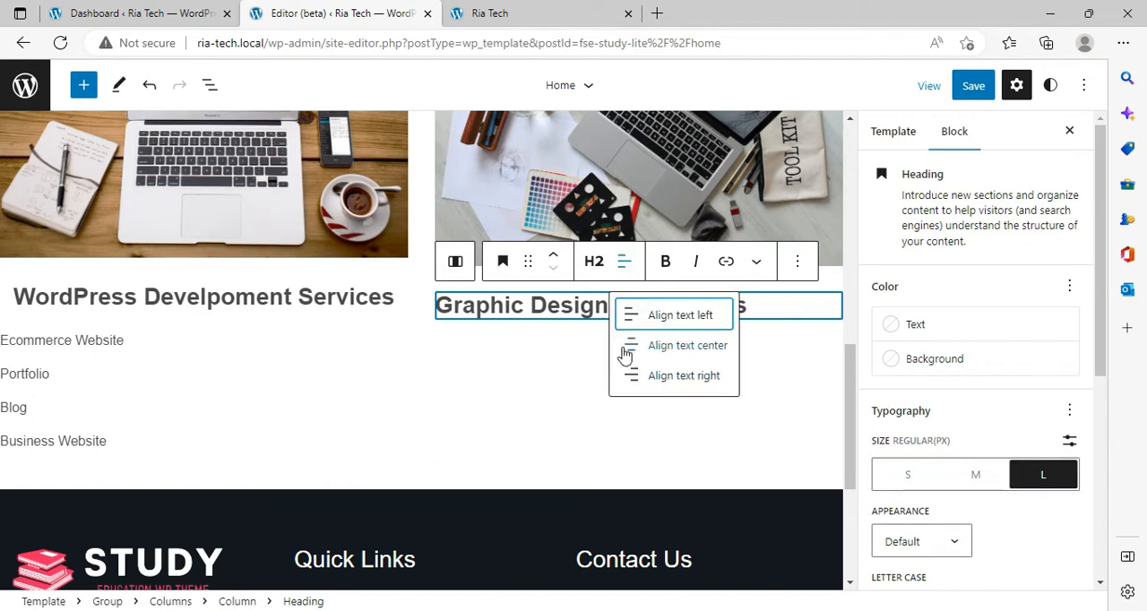
left_click(632, 346)
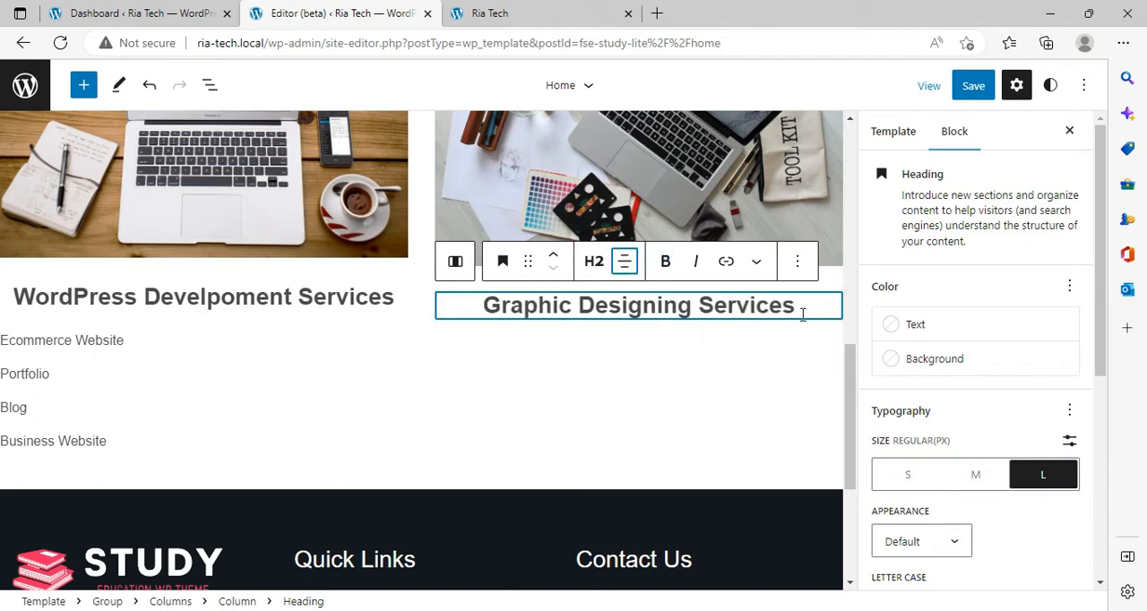
Step: Add a paragraph reading "Business Card" below the "Graphic Designing Services" heading in the second column
left_click(522, 148)
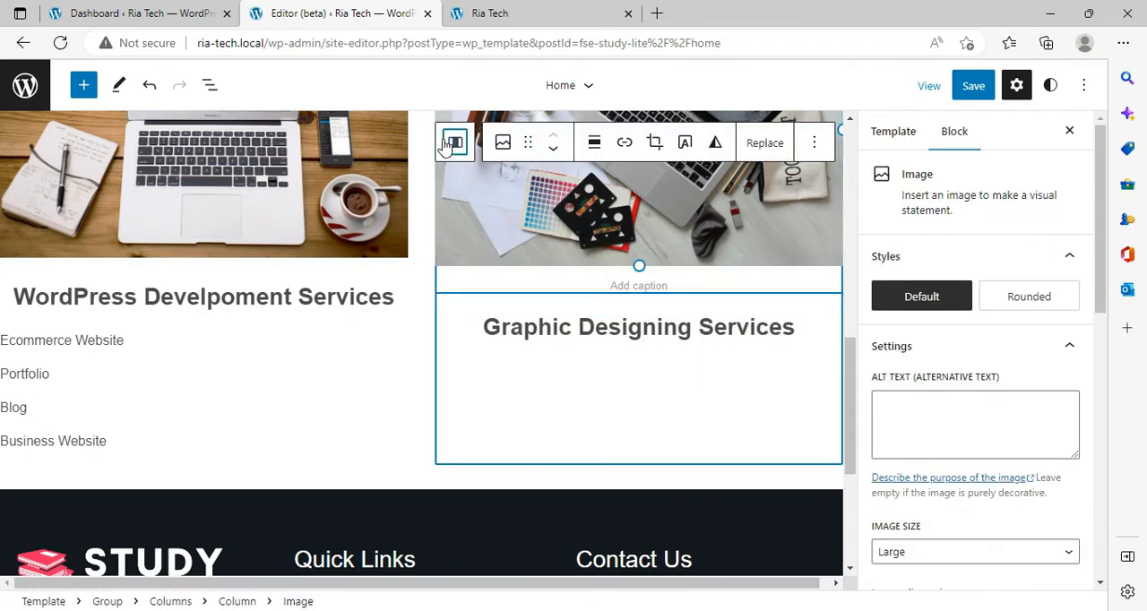
left_click(446, 144)
left_click(832, 580)
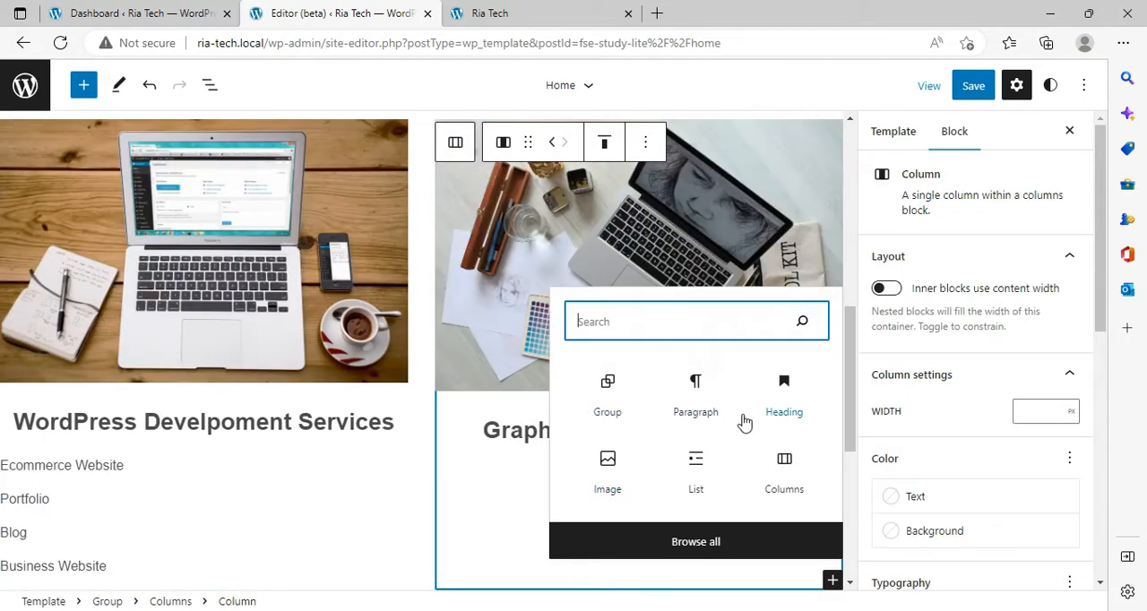
left_click(714, 418)
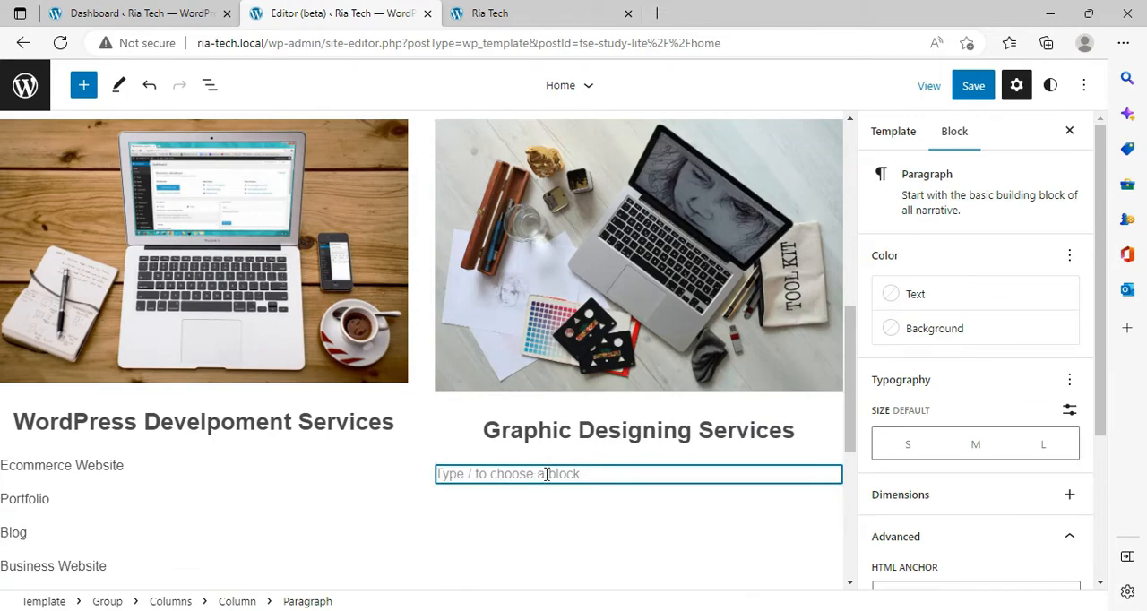
type("Business Card")
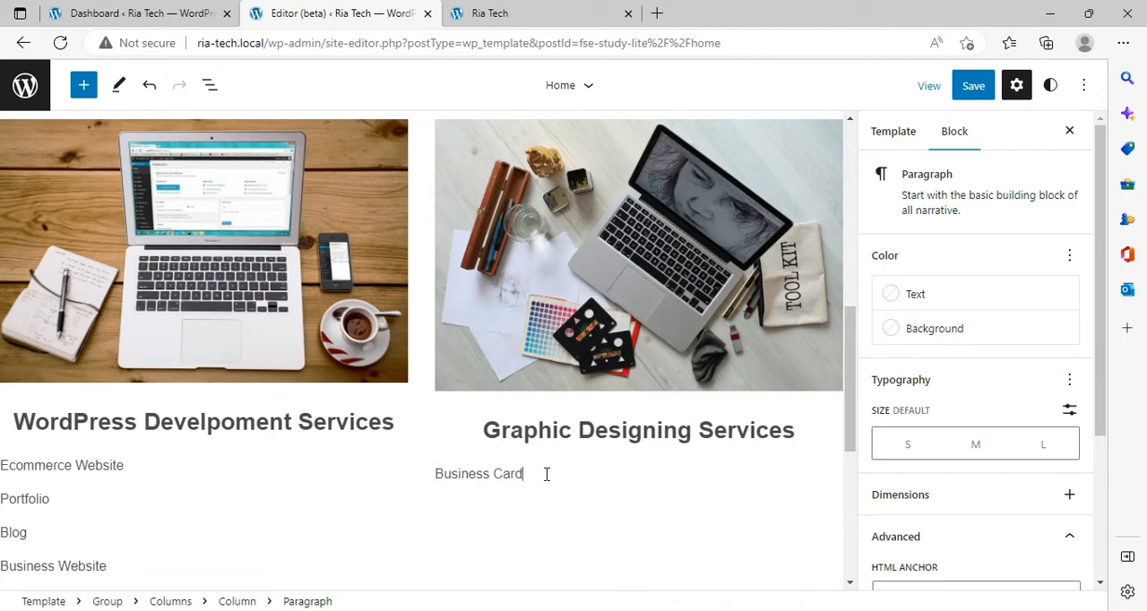
Step: Add two more paragraphs, "Web banner" and "logo", below "Business Card" in the graphic designing column
key("Return")
type("Web banner")
key("Return")
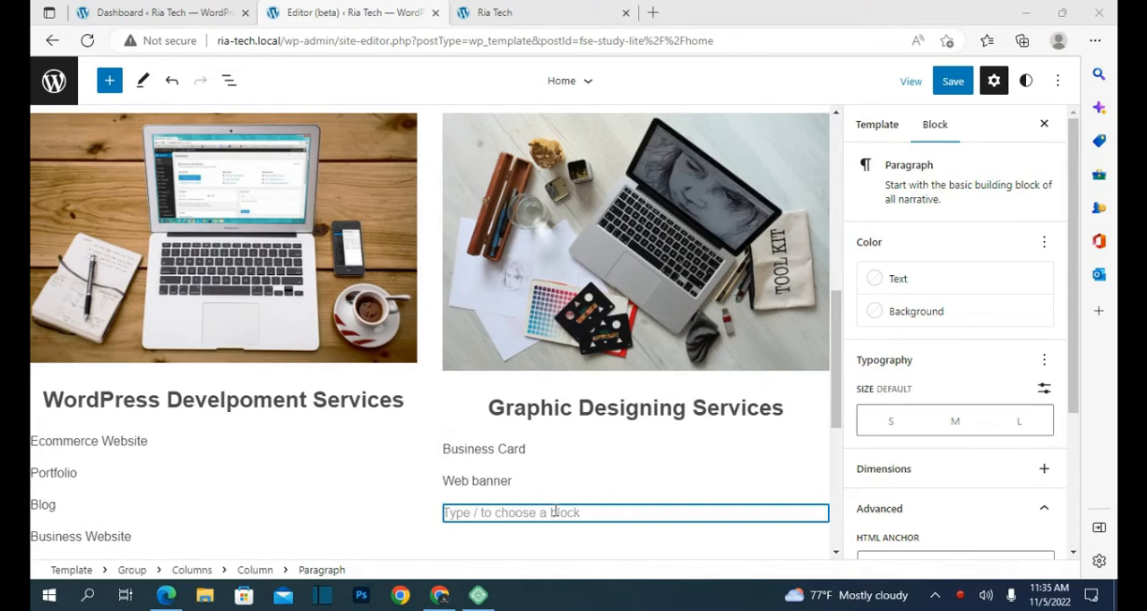
left_click(552, 508)
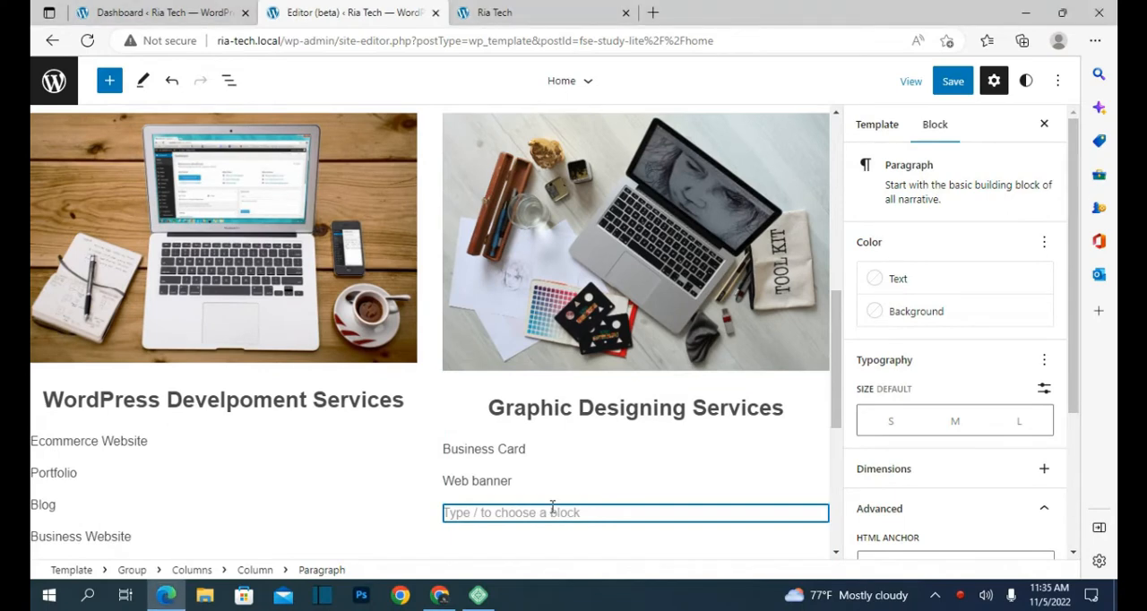
type("I")
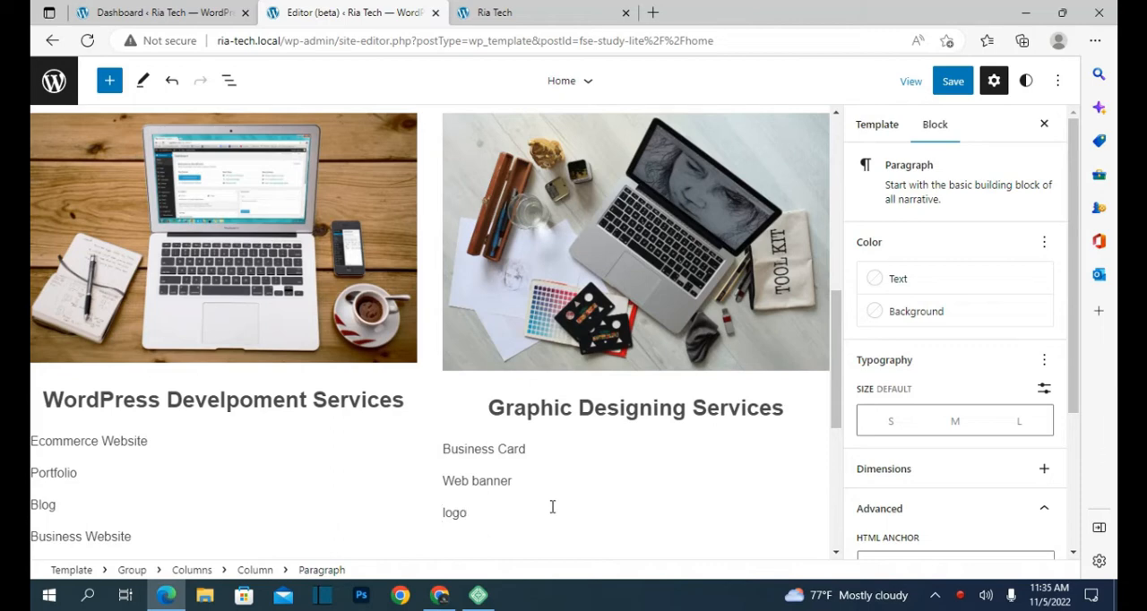
left_click(561, 507)
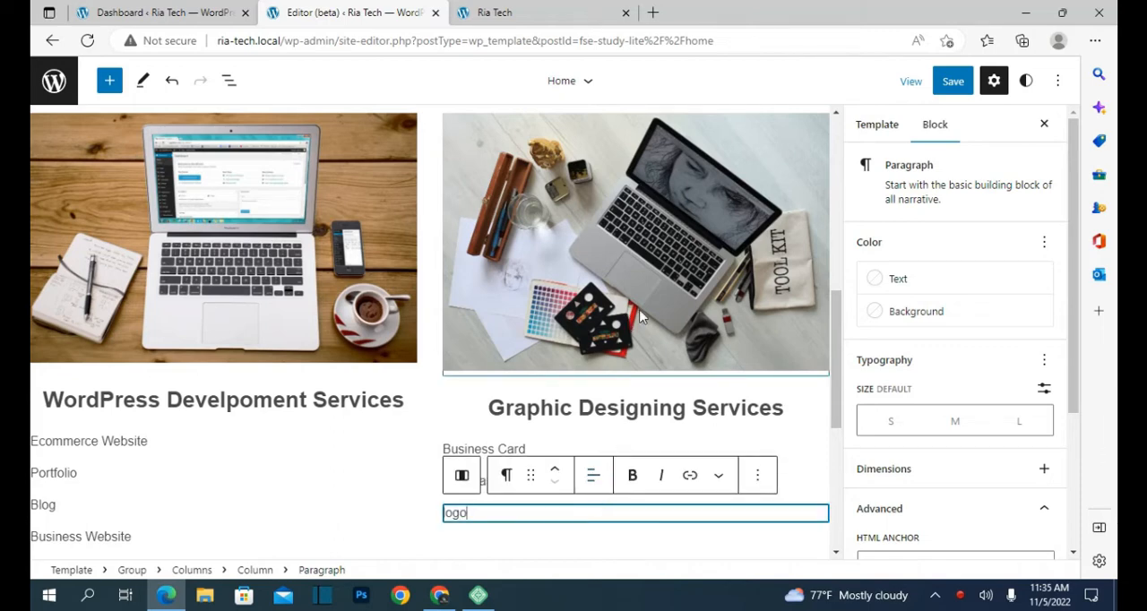
Step: Save the home template and reload the Ria Tech site to check the services section on the live page
left_click(953, 81)
left_click(945, 87)
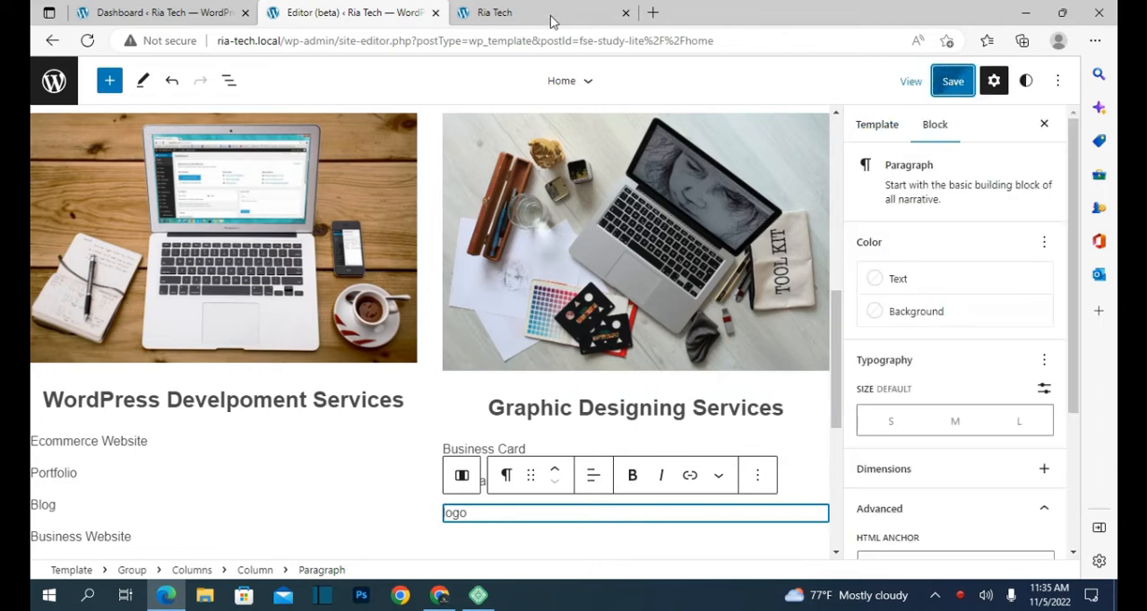
left_click(551, 21)
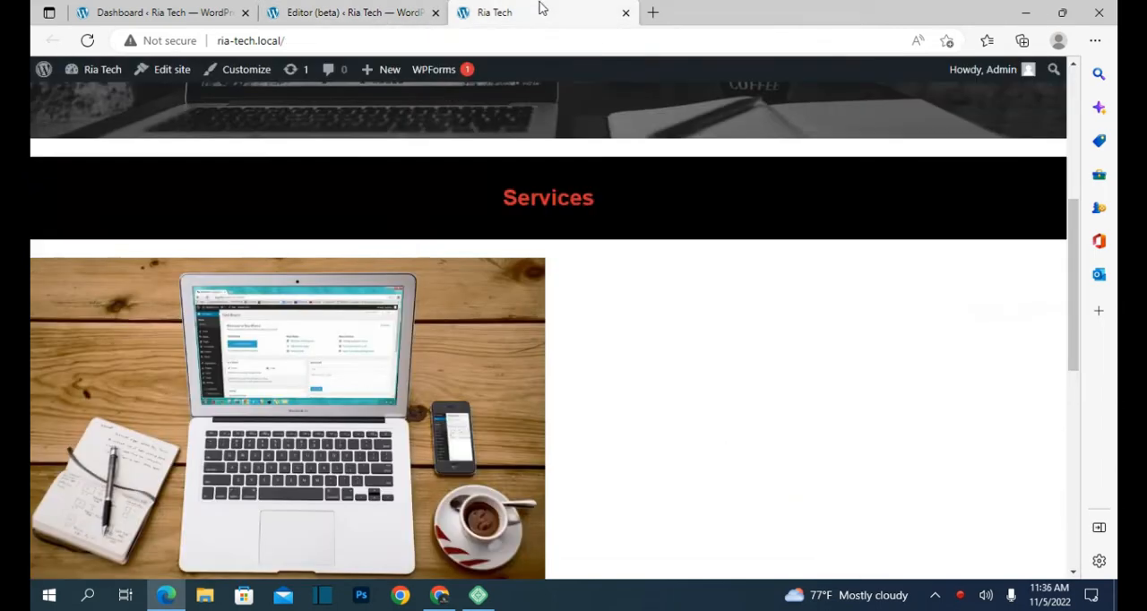
left_click(83, 41)
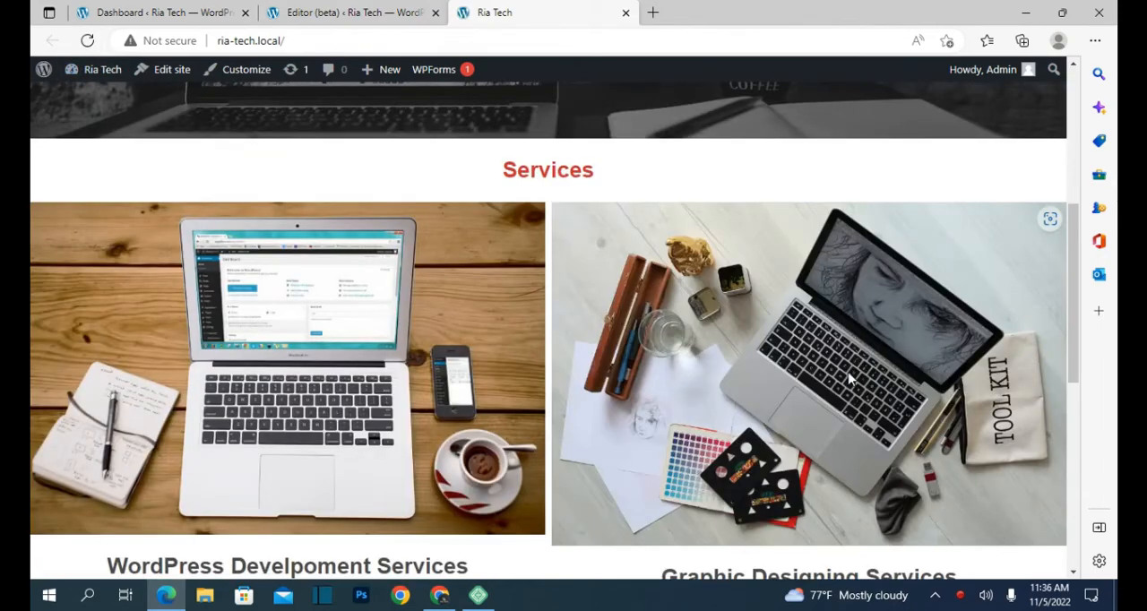
scroll(842, 394, "down", 3)
scroll(840, 401, "up", 2)
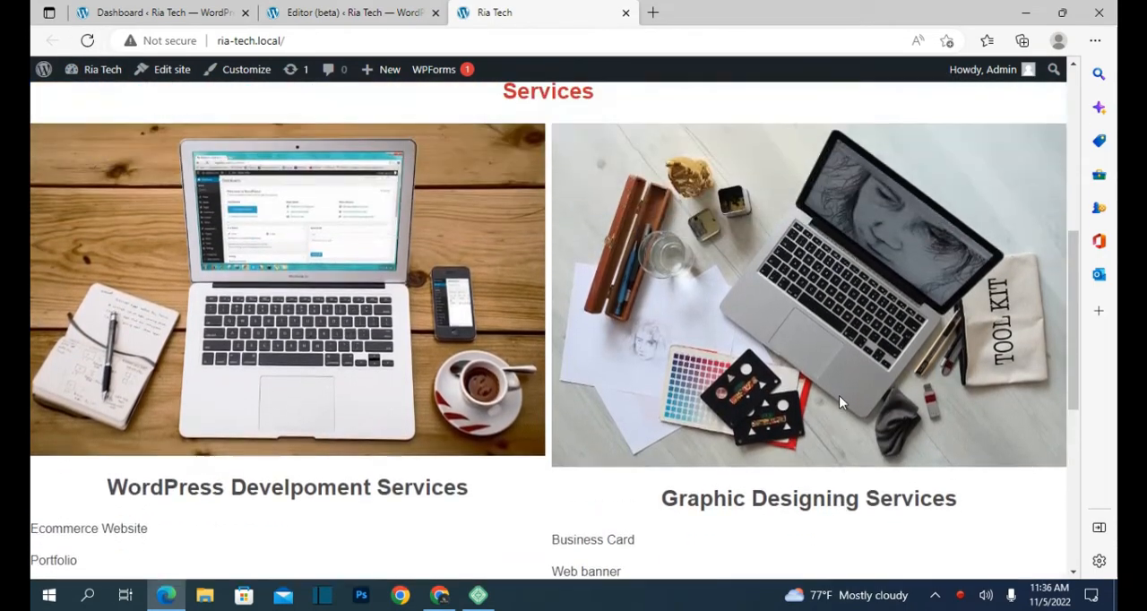
scroll(839, 401, "down", 1)
scroll(839, 401, "up", 6)
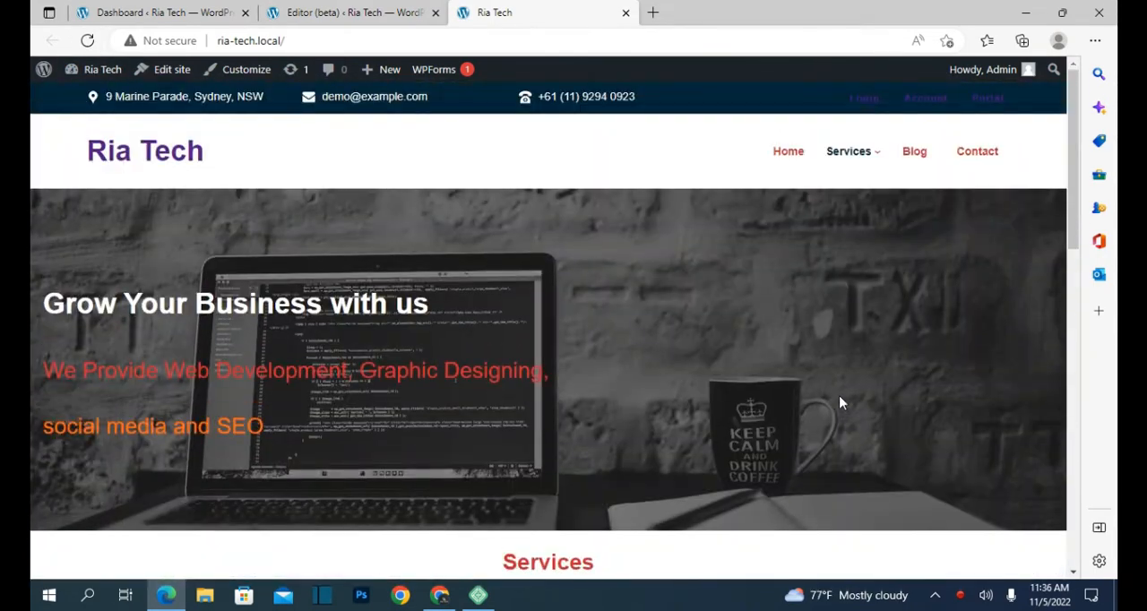
scroll(839, 402, "down", 5)
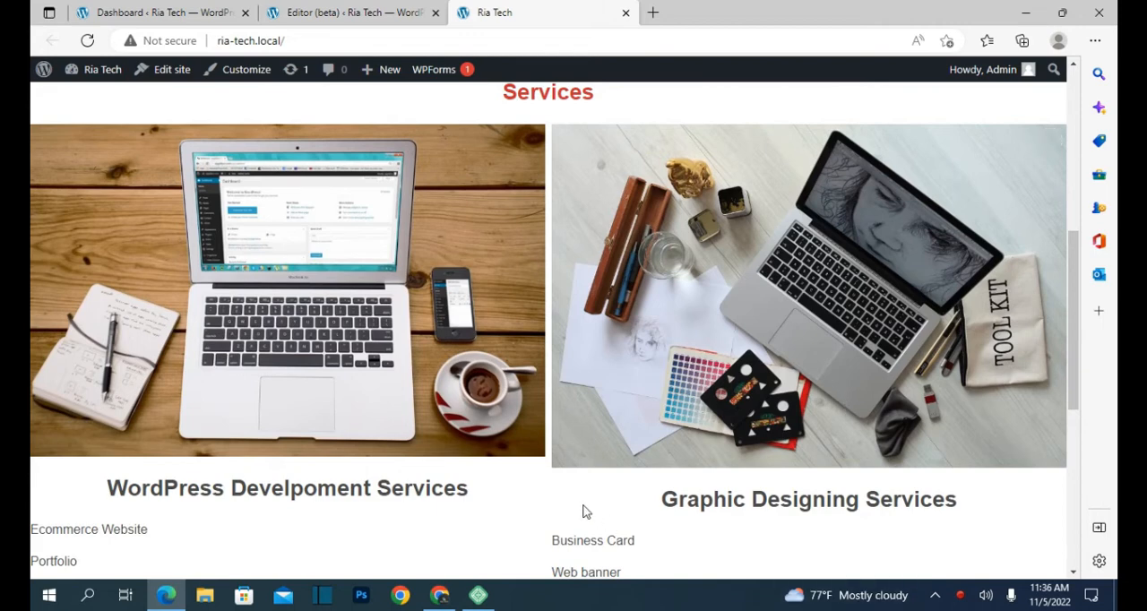
Step: Switch to Chrome and examine the RiaConnect Solution home page, from its services cards to its footer, as a layout reference
left_click(436, 603)
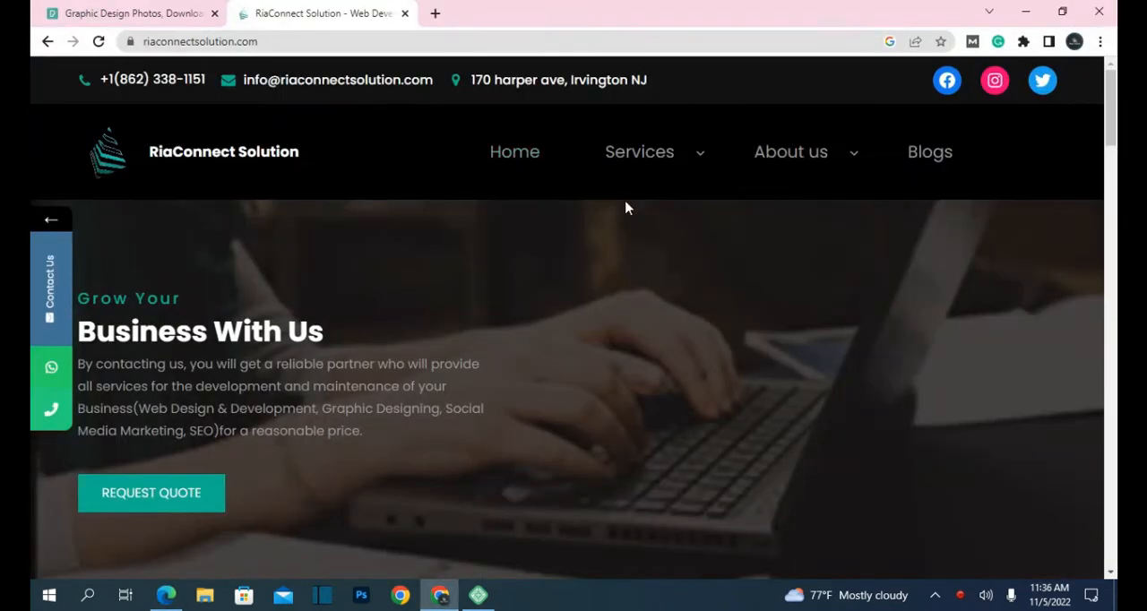
scroll(665, 255, "down", 6)
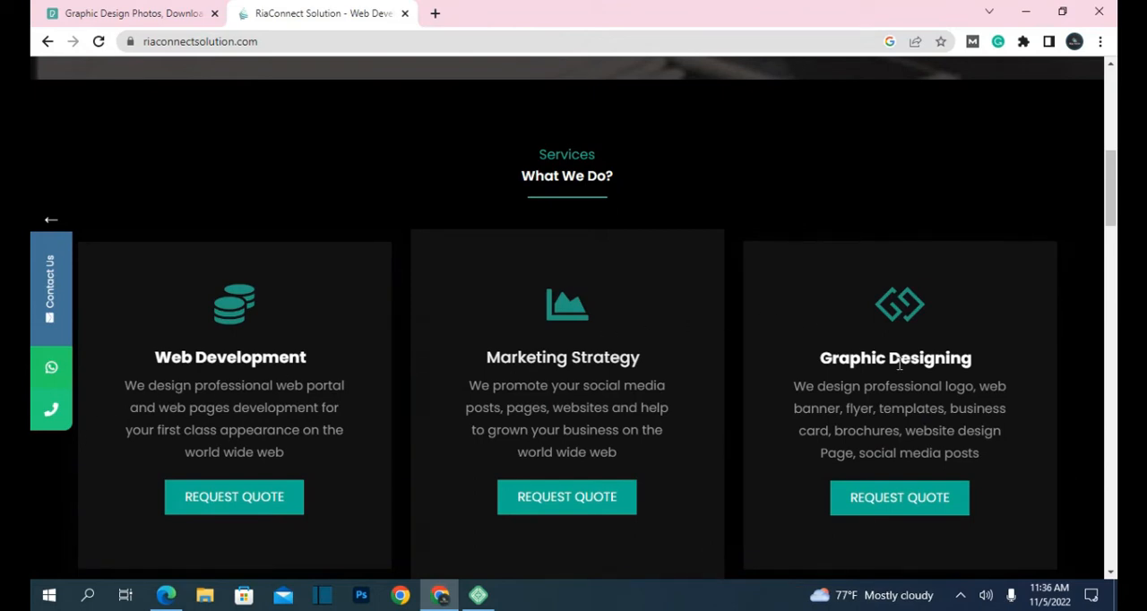
scroll(763, 331, "down", 6)
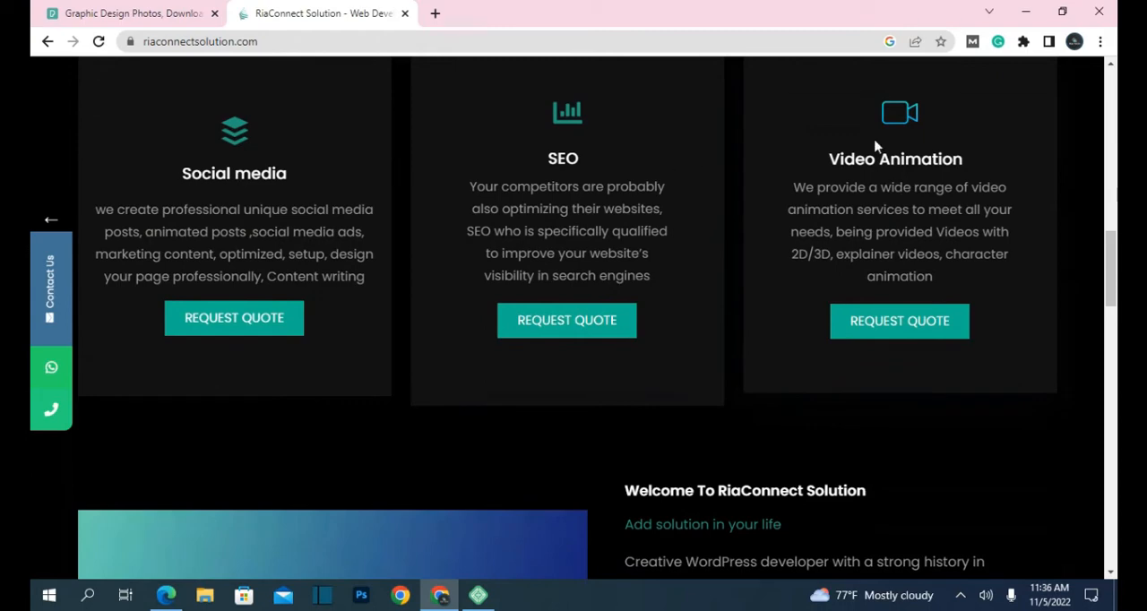
scroll(831, 154, "down", 5)
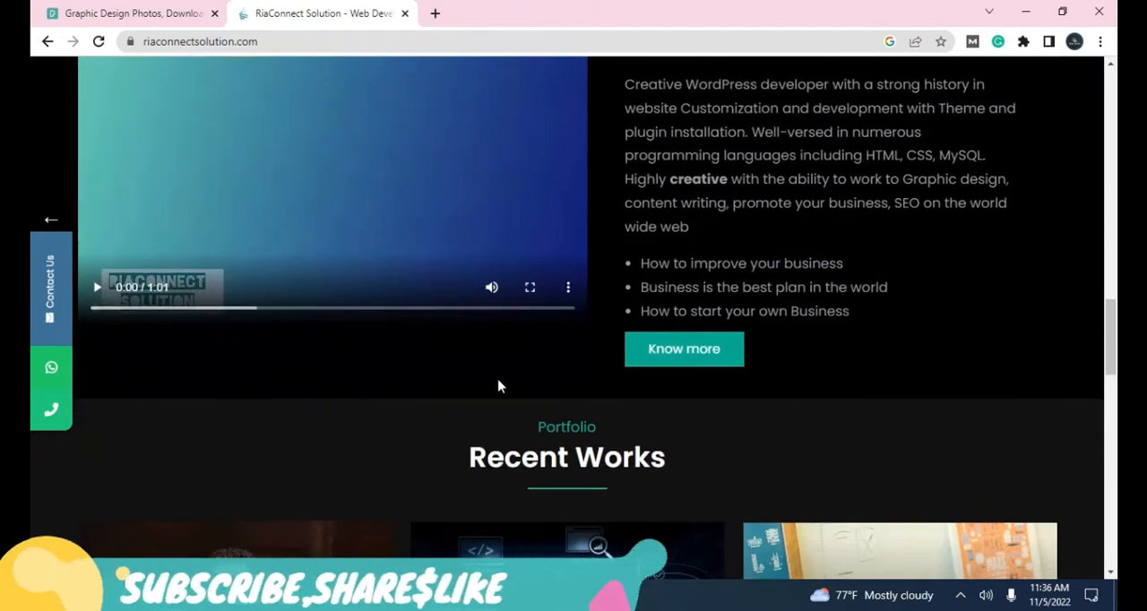
scroll(573, 376, "down", 8)
scroll(618, 412, "down", 8)
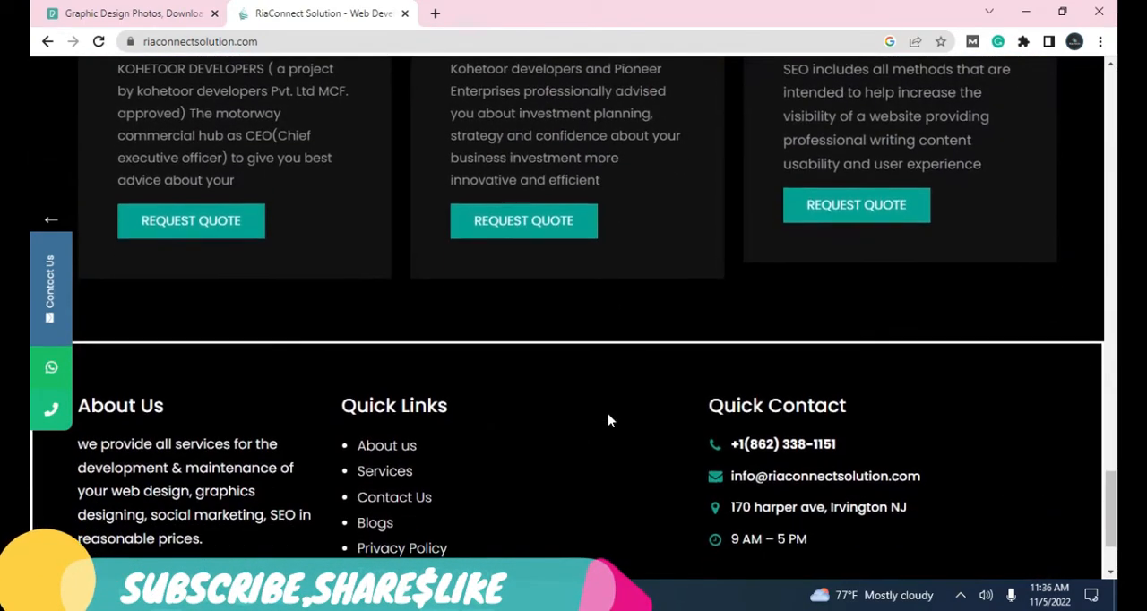
scroll(608, 420, "up", 10)
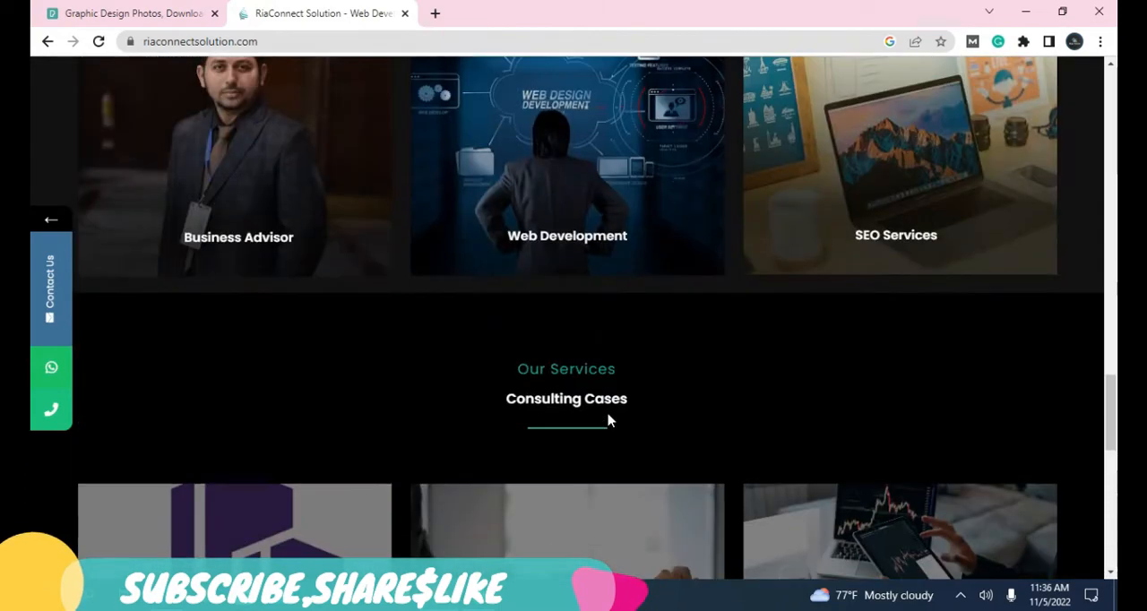
scroll(607, 421, "up", 6)
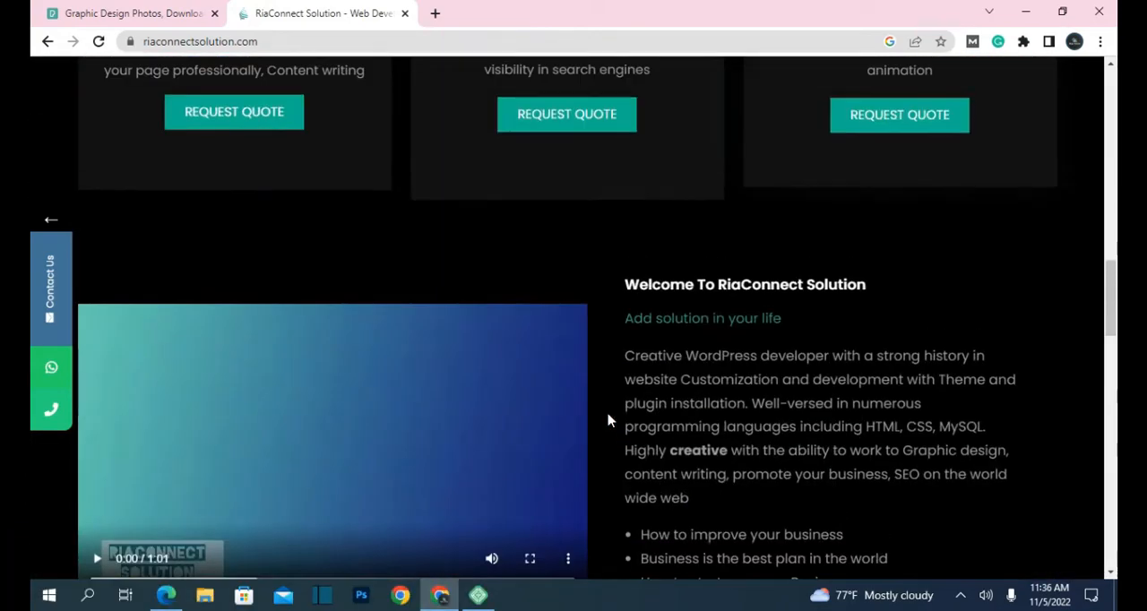
scroll(607, 420, "up", 6)
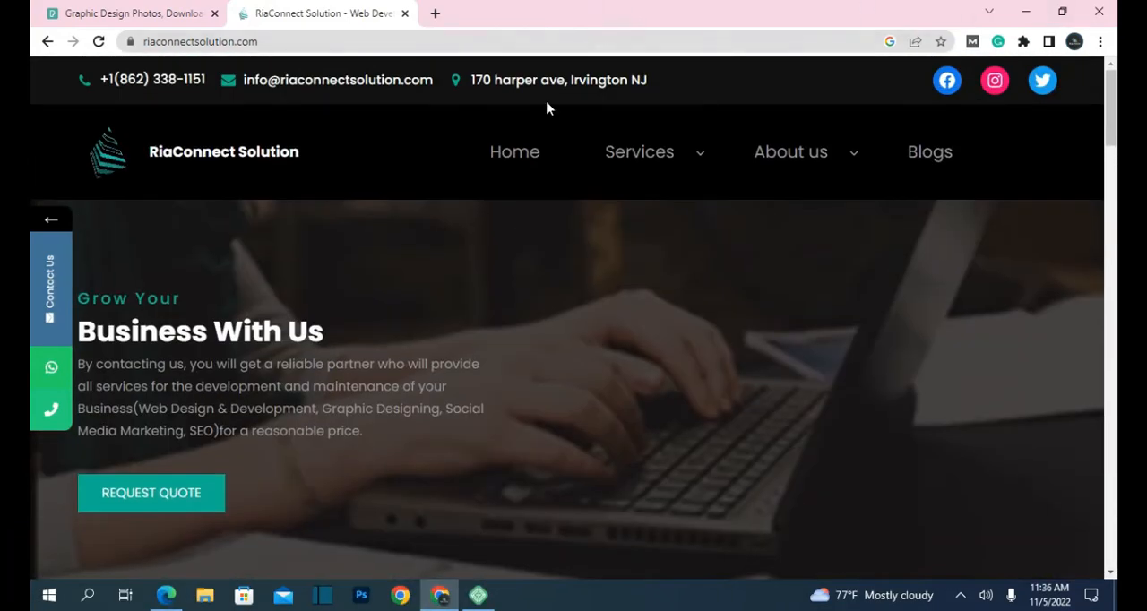
mouse_move(657, 166)
Step: Return to the site editor in Edge and insert a new column between the WordPress and graphic designing columns
left_click(167, 595)
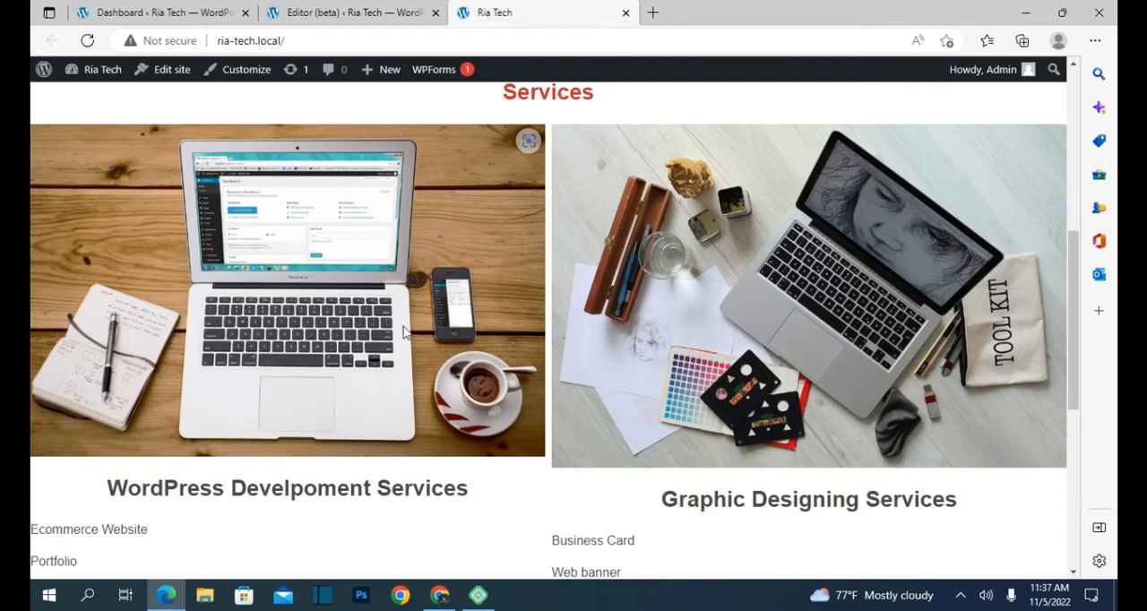
left_click(295, 12)
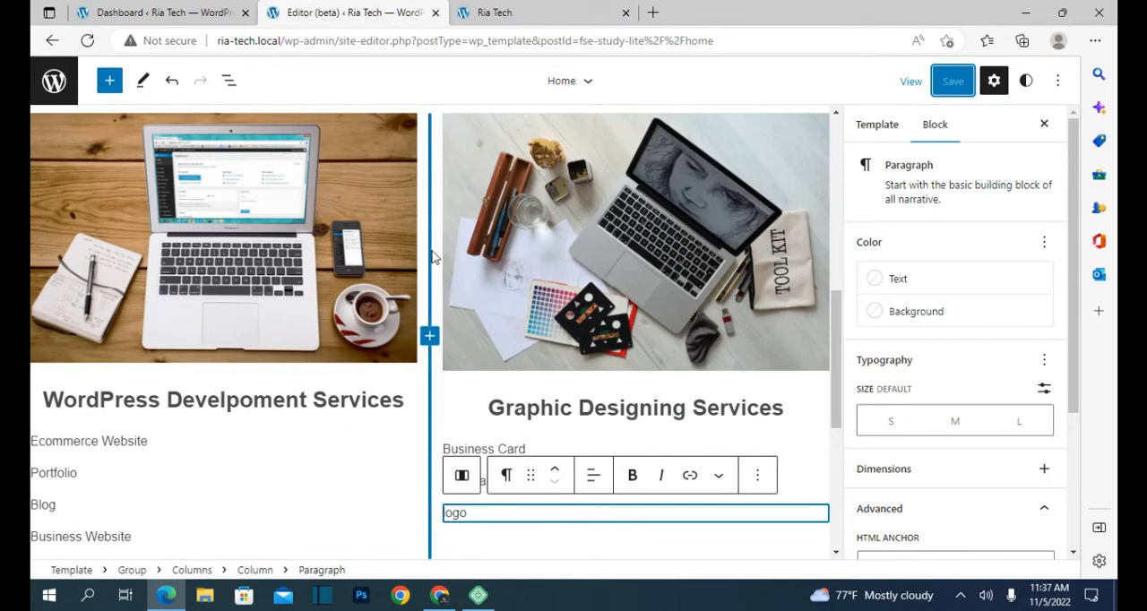
left_click(429, 334)
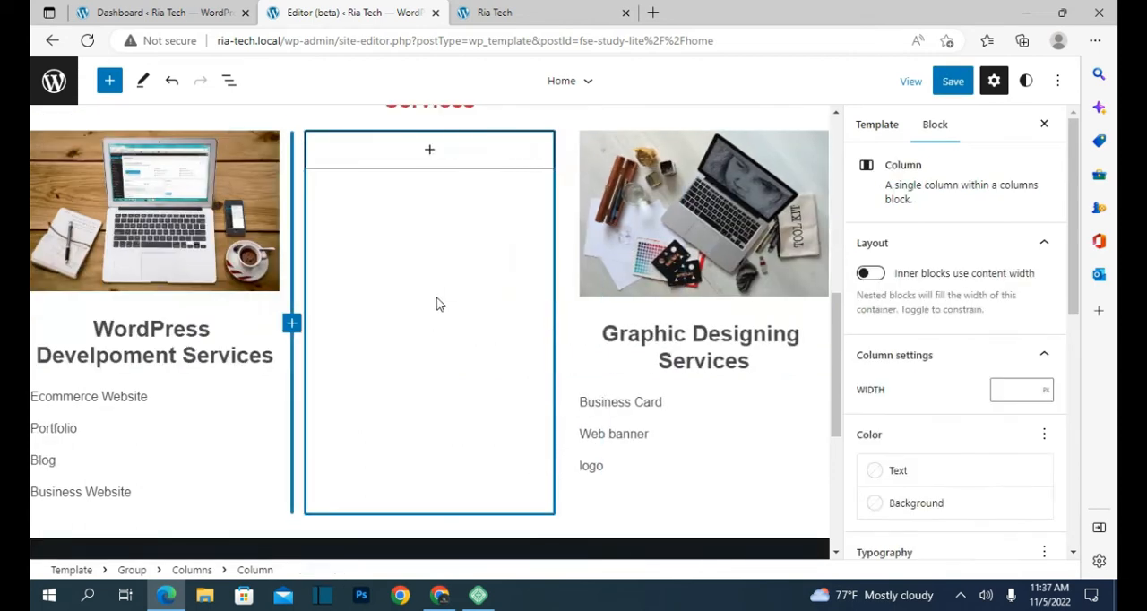
Step: Add an Image block to the new middle column and upload "pexels-marek-levak-2265488" from Downloads into it
left_click(442, 164)
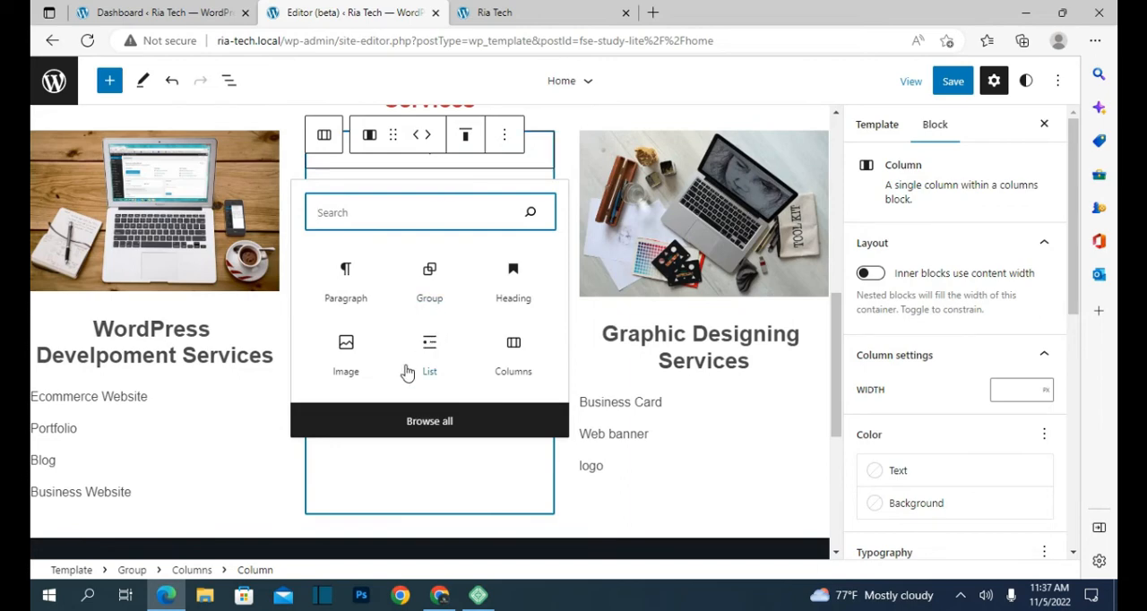
left_click(351, 362)
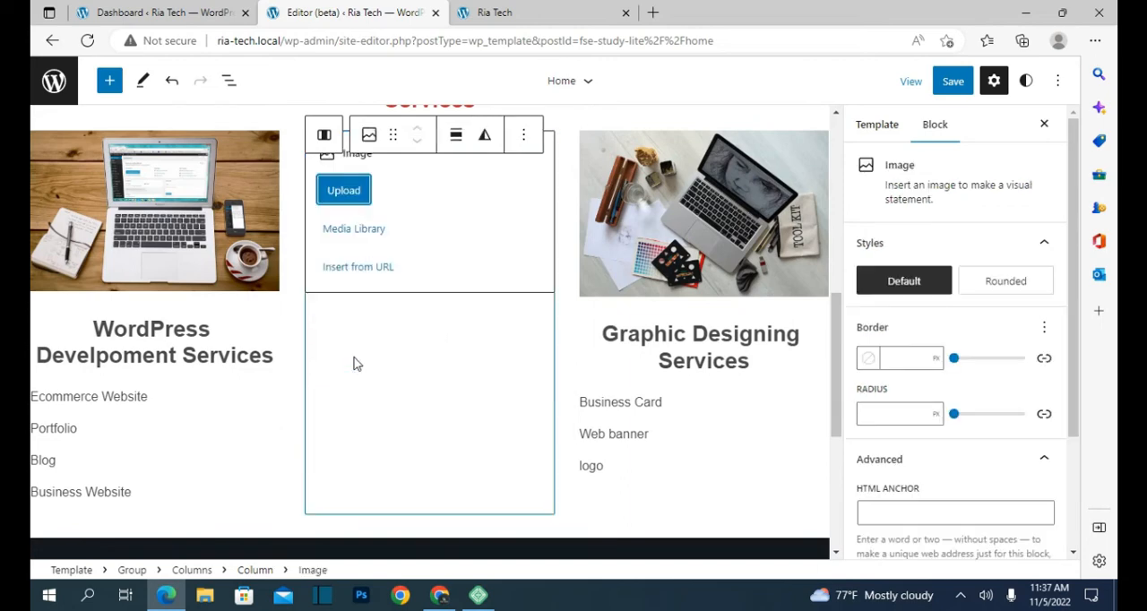
left_click(351, 200)
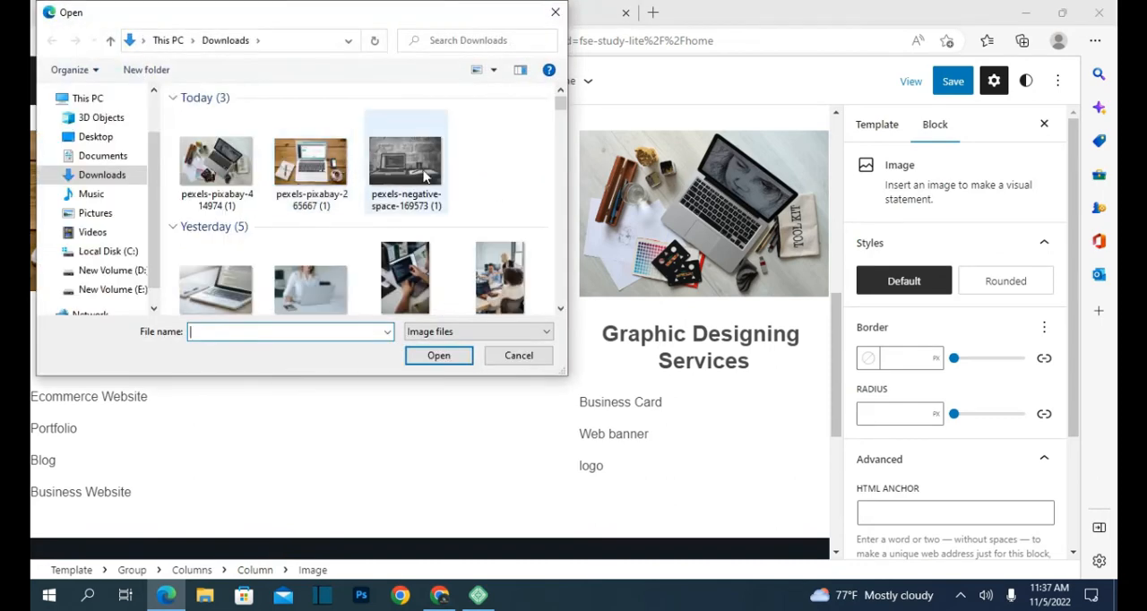
left_click(381, 192)
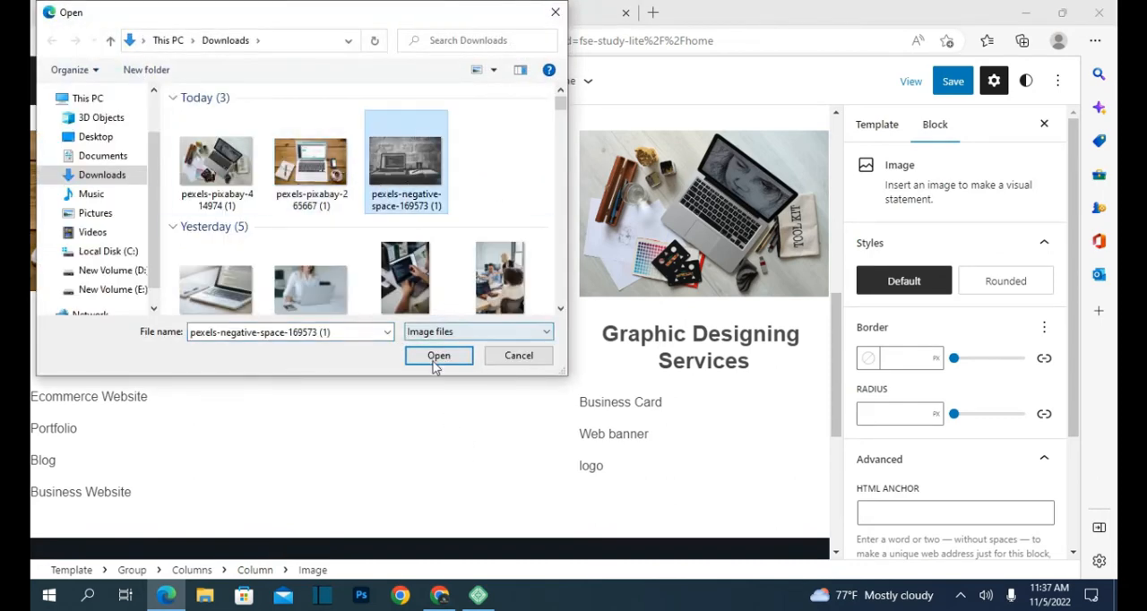
left_click(210, 288)
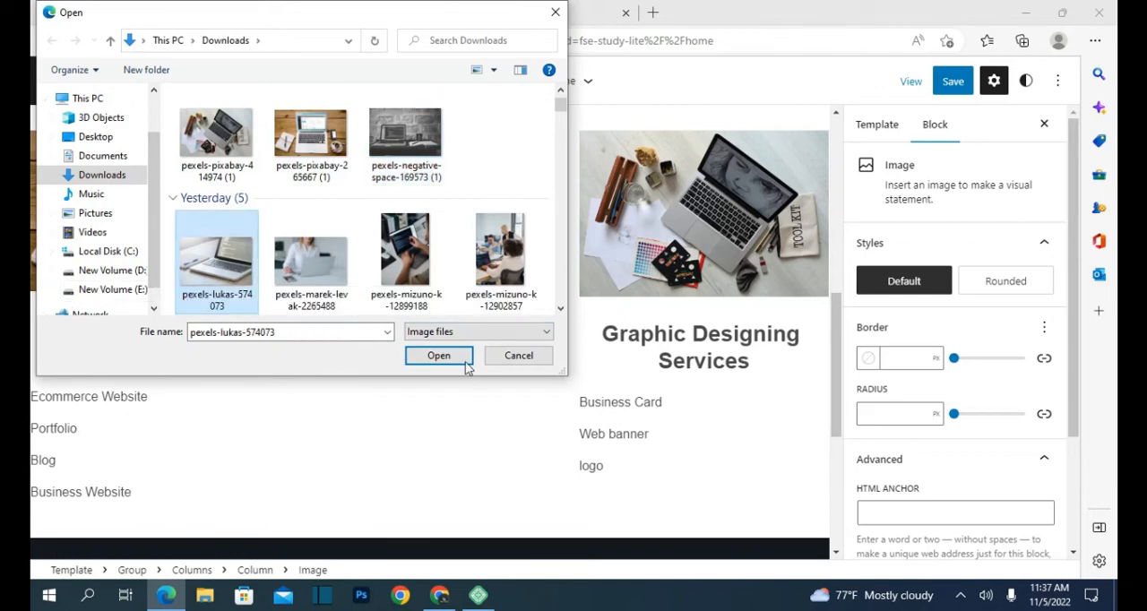
left_click(302, 266)
left_click(438, 355)
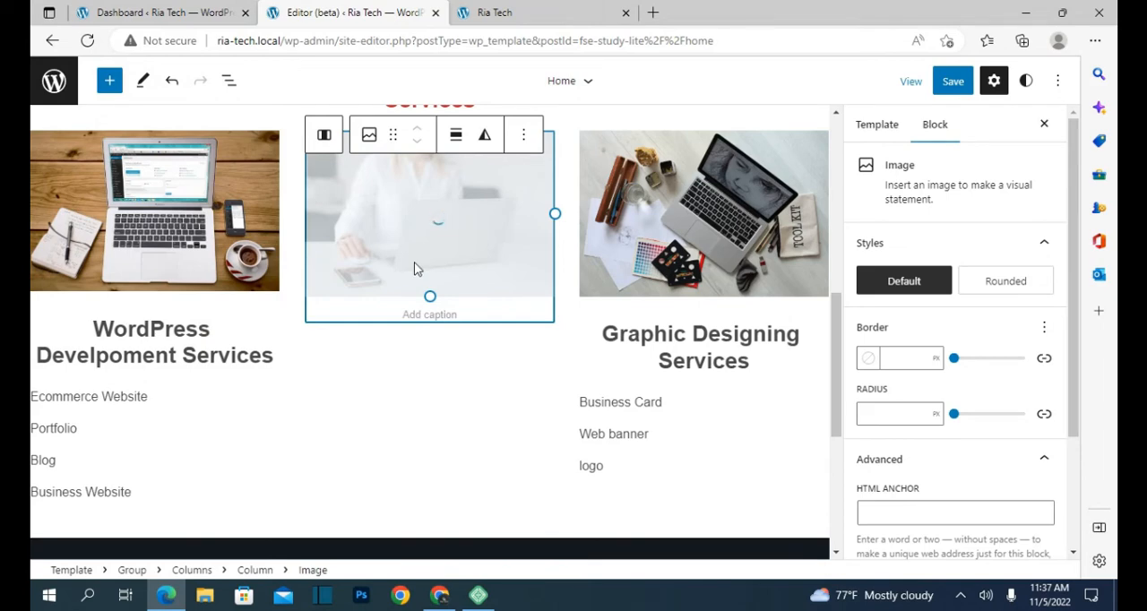
Step: Add the heading "Seo Services" below the image in the middle column
left_click(323, 135)
left_click(544, 505)
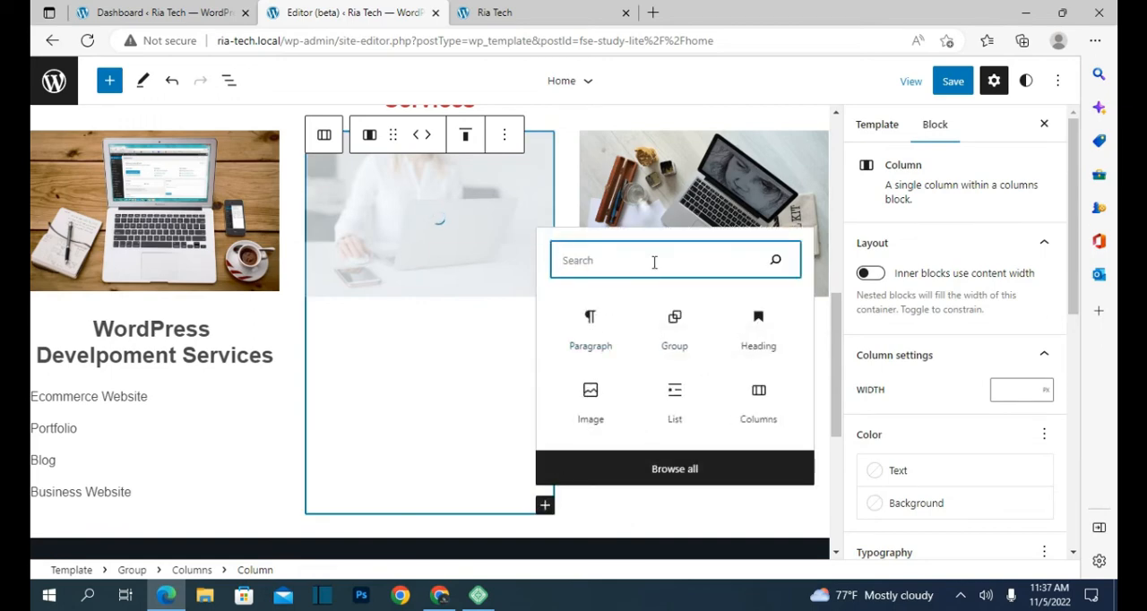
left_click(757, 331)
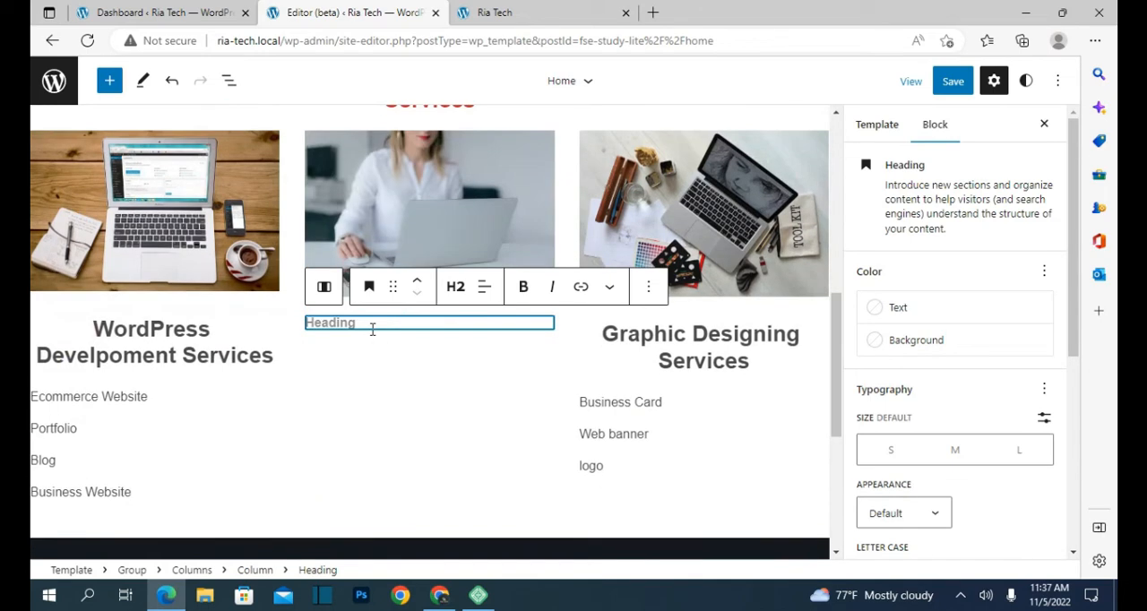
type("Seo Services")
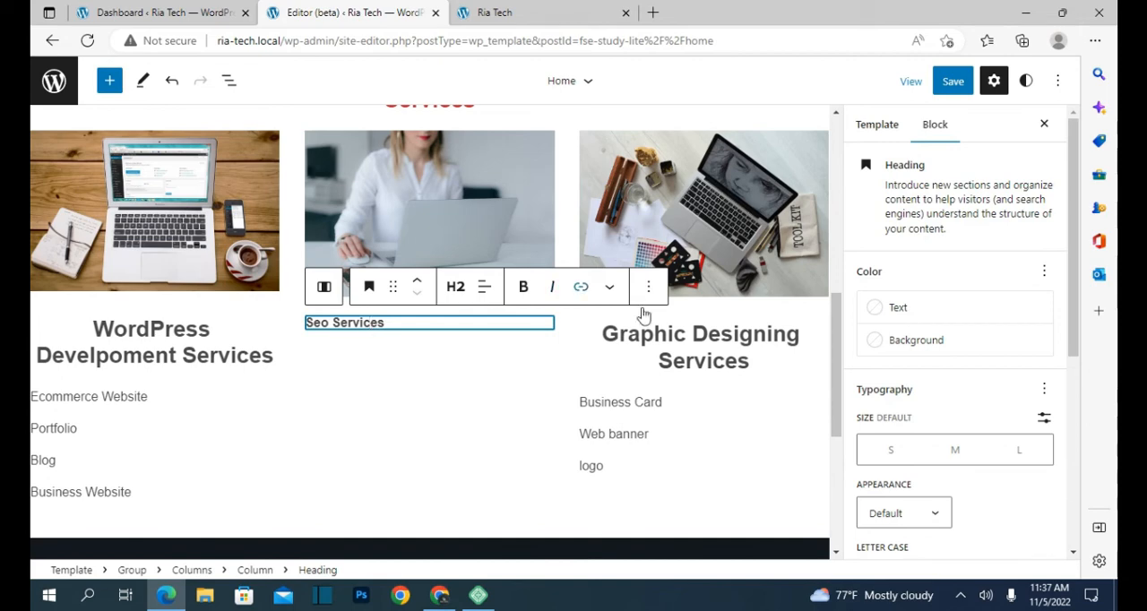
Step: Set the "Seo Services" heading to size L and center its text
left_click(1024, 460)
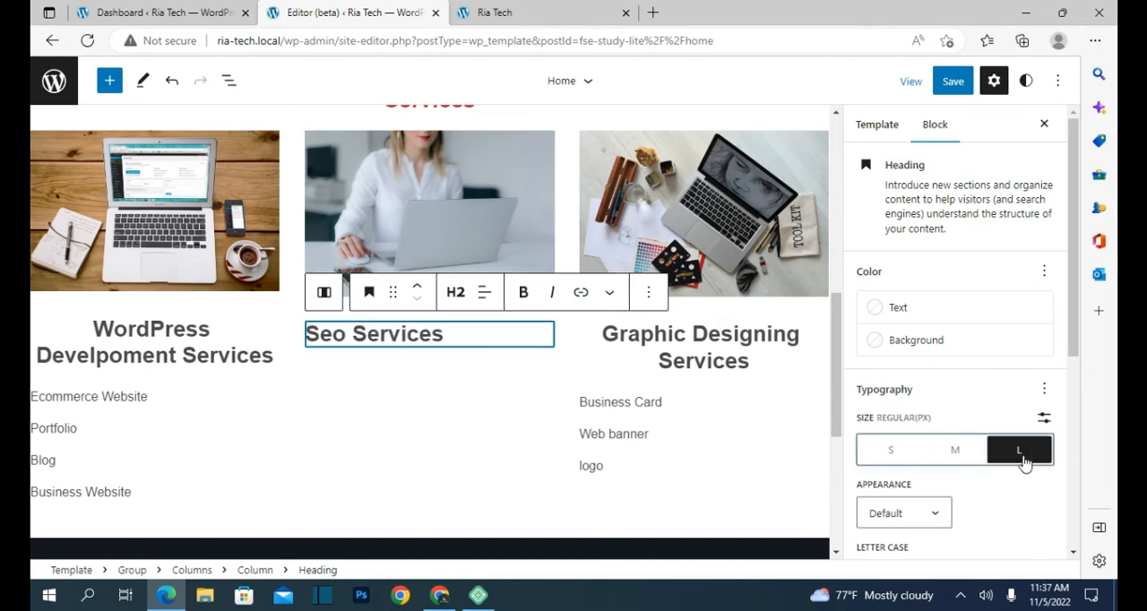
left_click(483, 292)
left_click(523, 371)
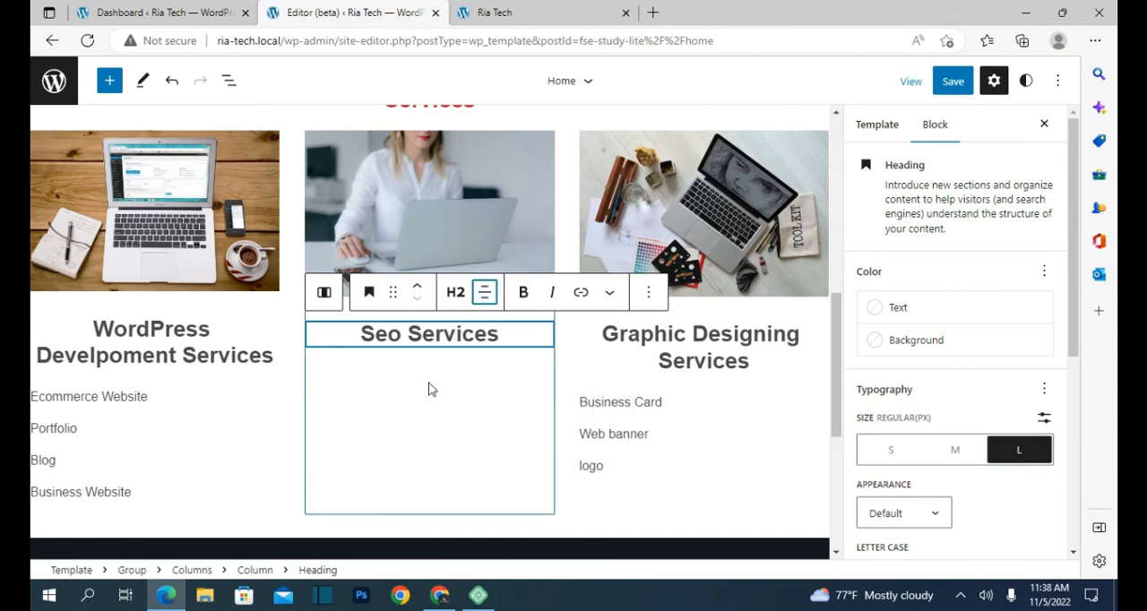
Step: Add the paragraphs "On-page seo", "Off-page seo" and "Keyword ranking" below the "Seo Services" heading in the middle column and save the template
left_click(314, 178)
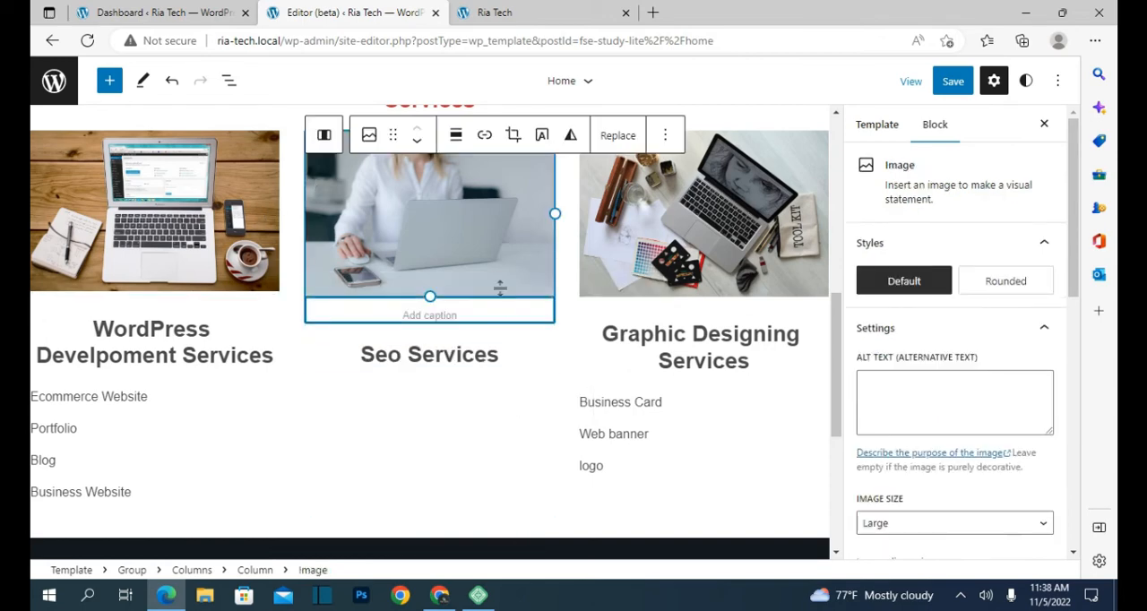
left_click(324, 135)
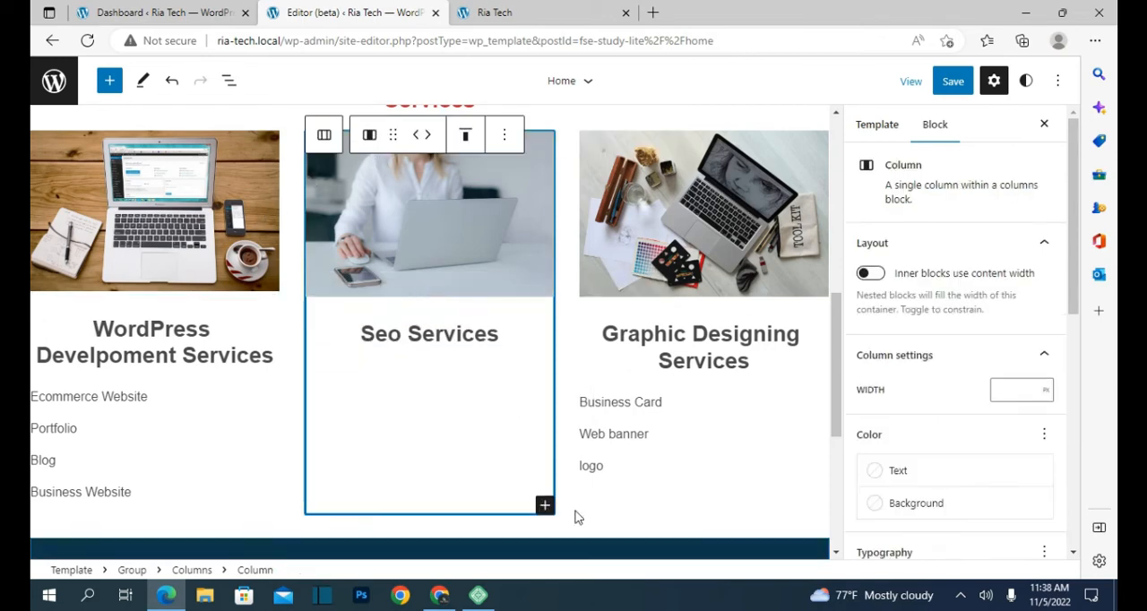
left_click(545, 505)
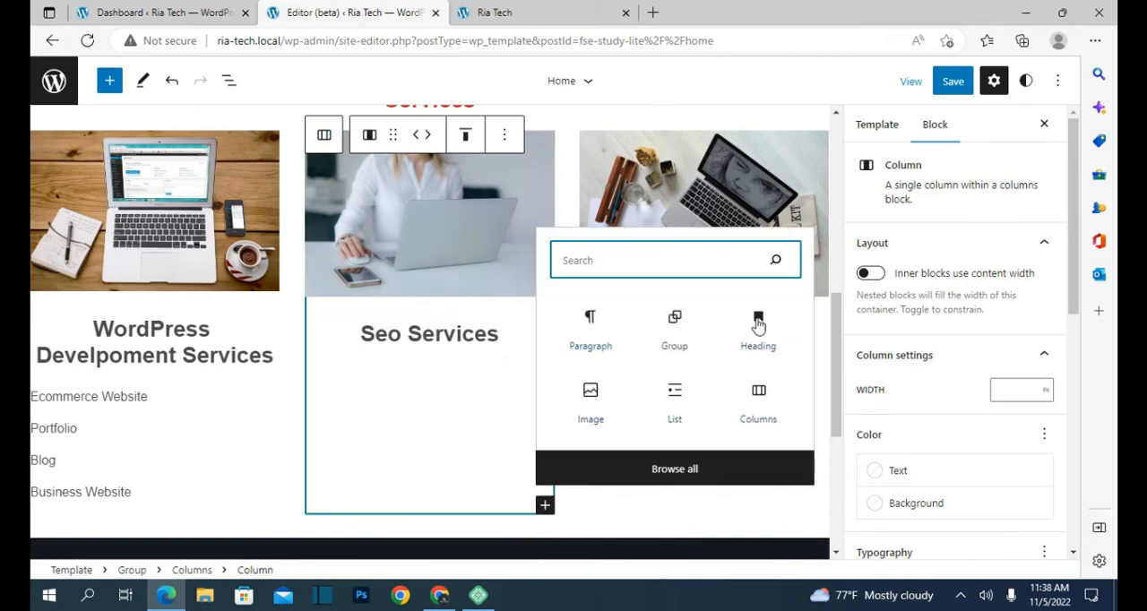
left_click(594, 316)
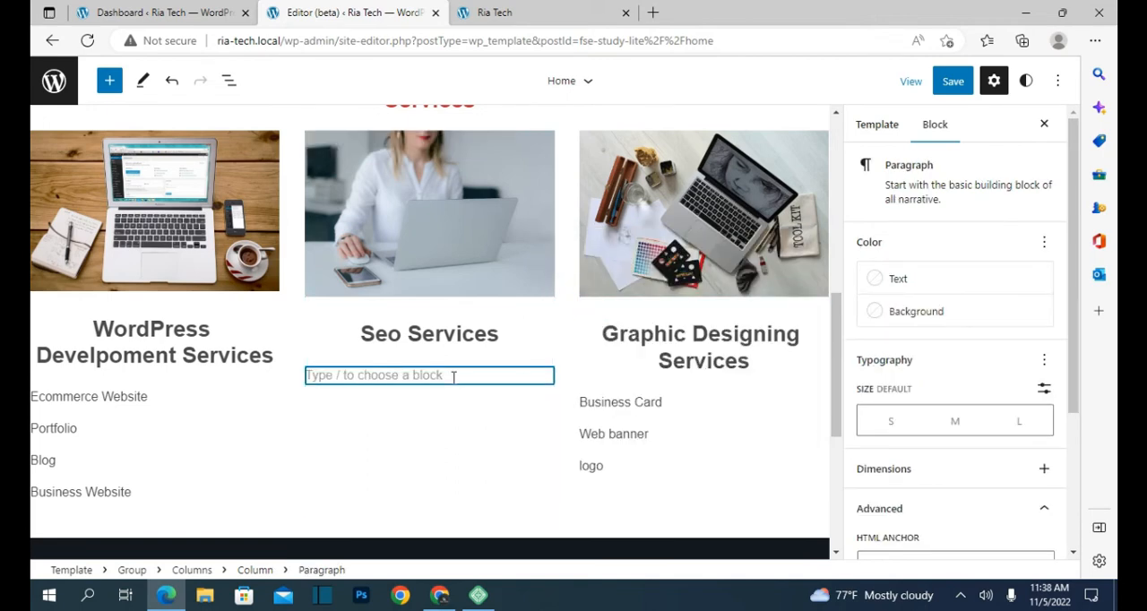
type("On-page seo")
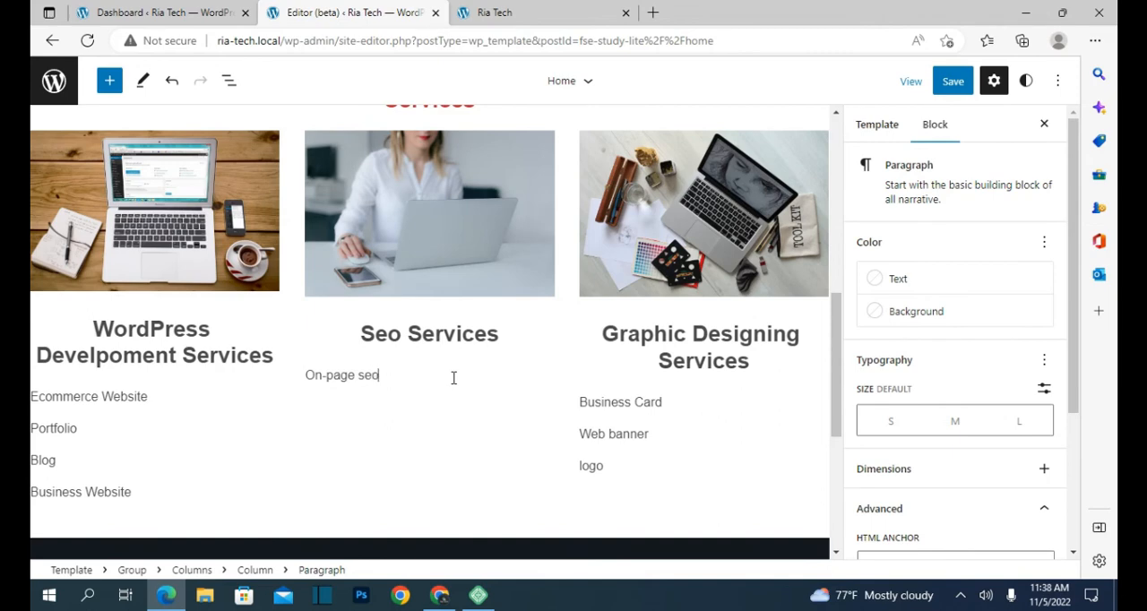
key("Return")
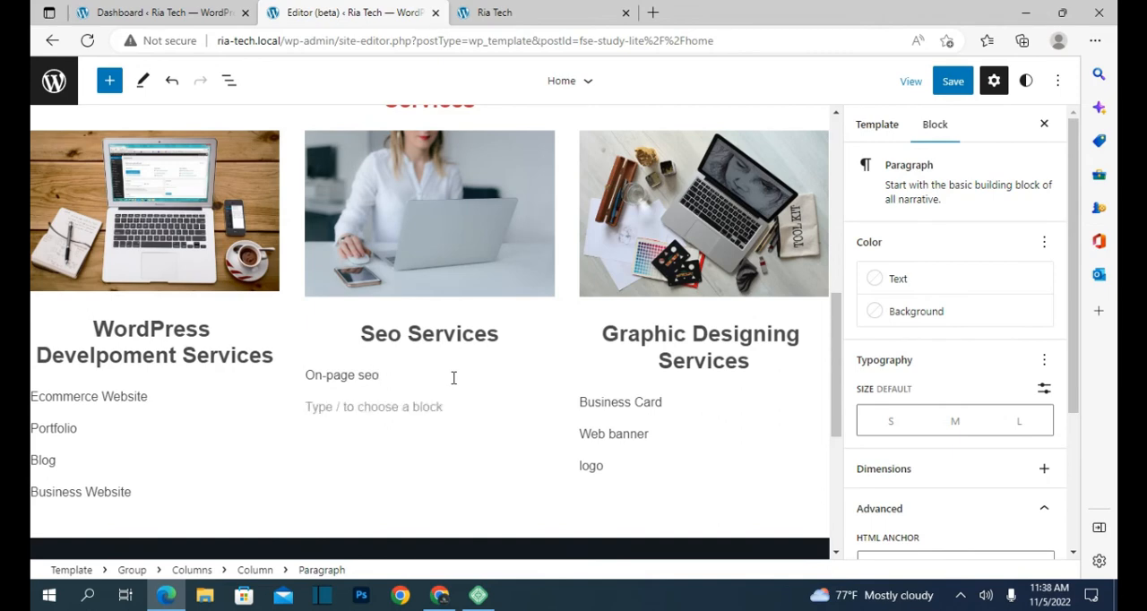
type("Off-page seo")
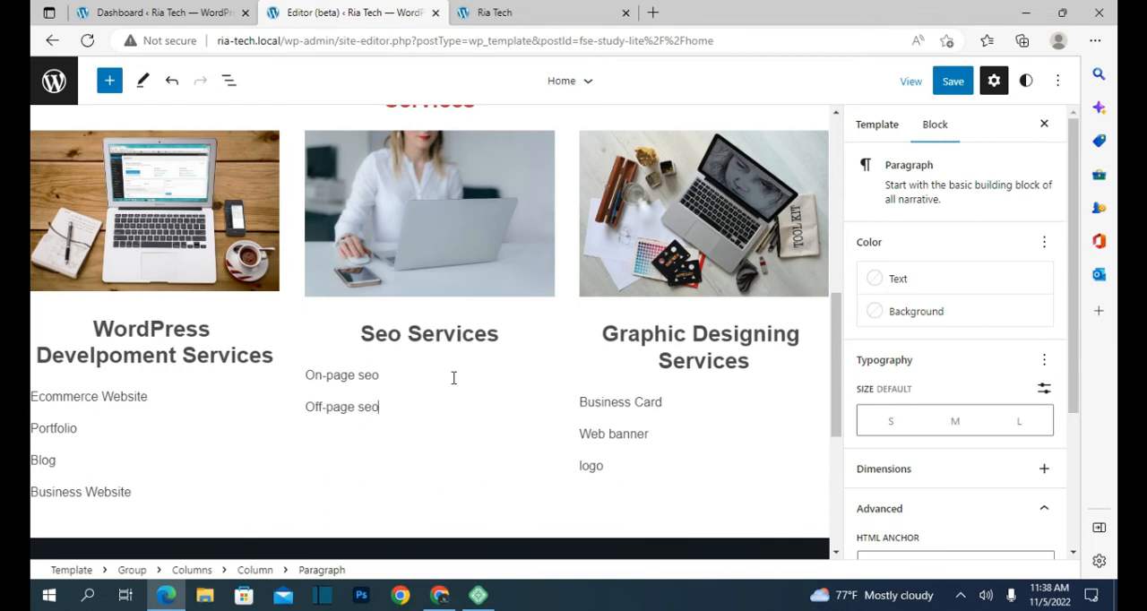
key("Return")
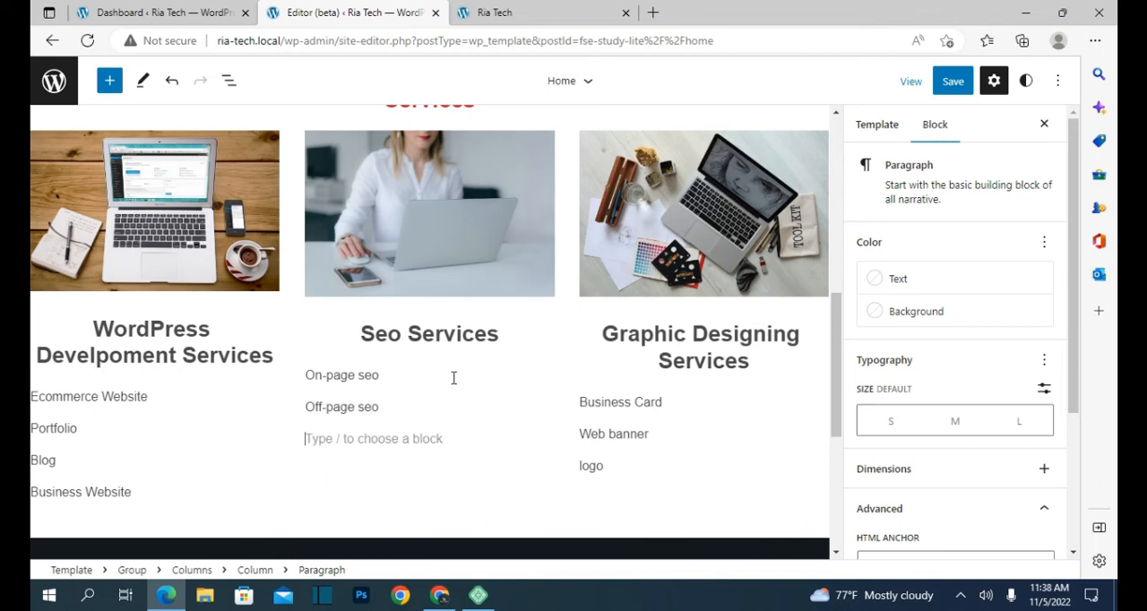
type("Keyword ranking")
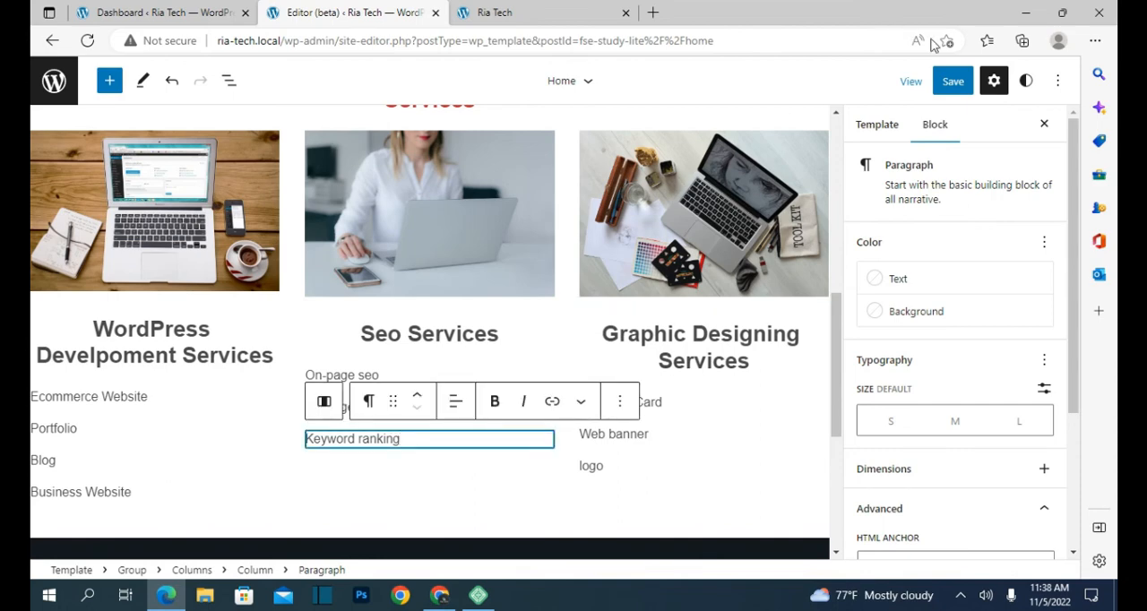
left_click(952, 81)
left_click(954, 80)
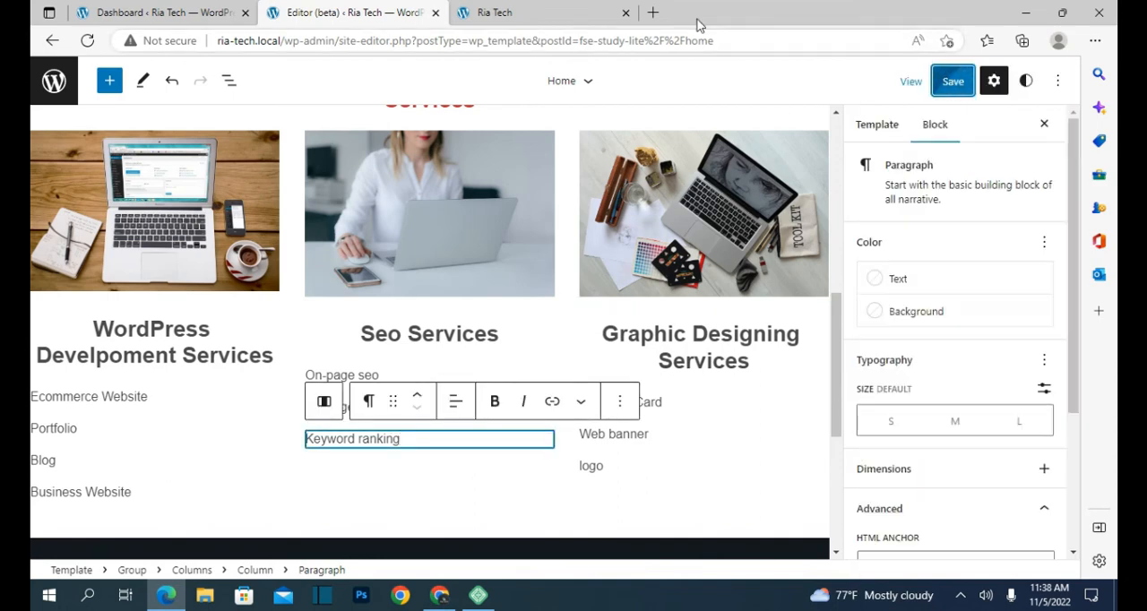
Step: Review the published Ria Tech home page, checking the hero banner and the three-column services section
left_click(499, 15)
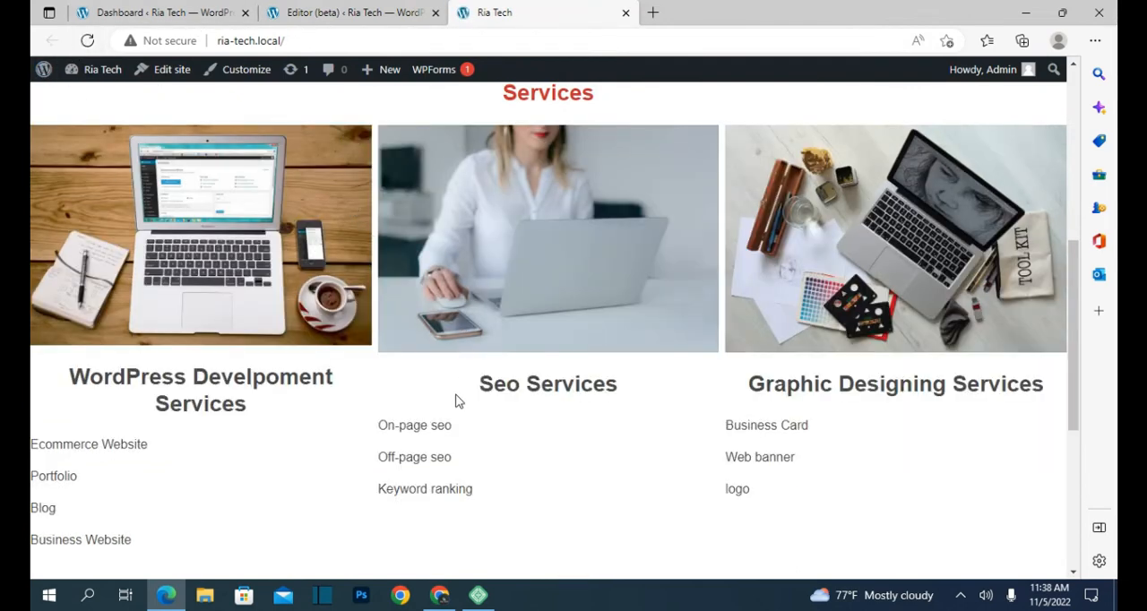
scroll(455, 401, "down", 2)
scroll(456, 402, "up", 2)
scroll(523, 373, "down", 2)
scroll(523, 376, "up", 2)
scroll(523, 381, "up", 5)
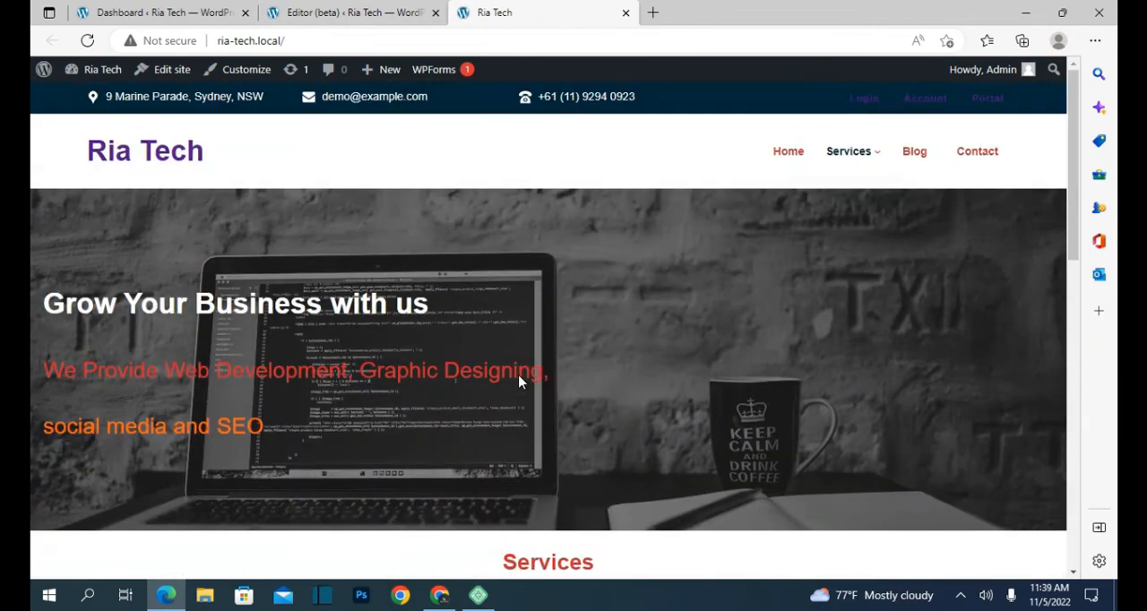
scroll(523, 381, "down", 5)
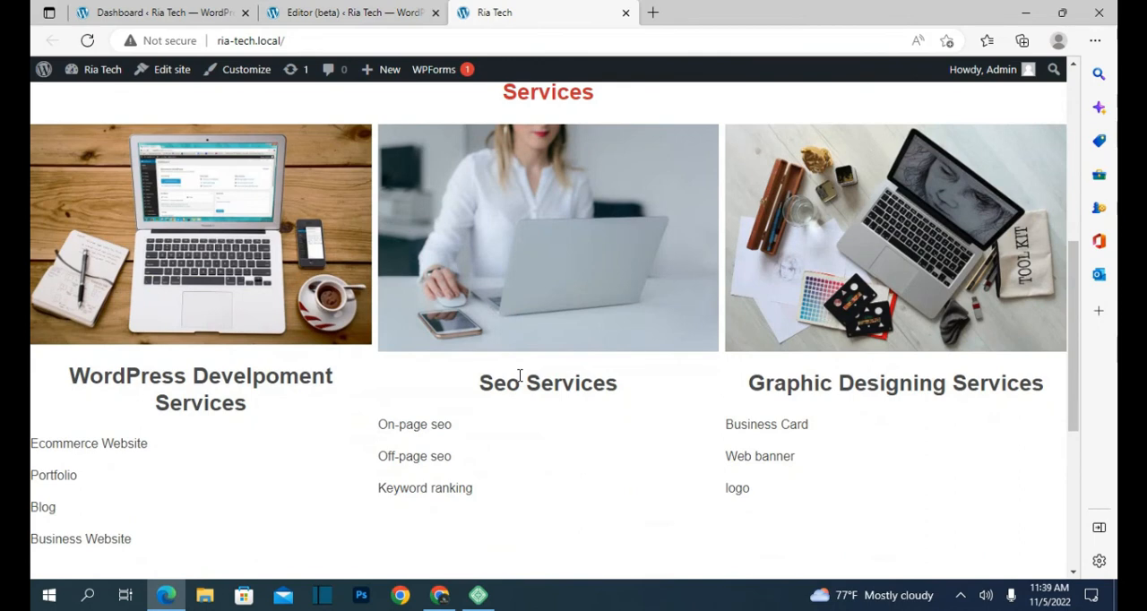